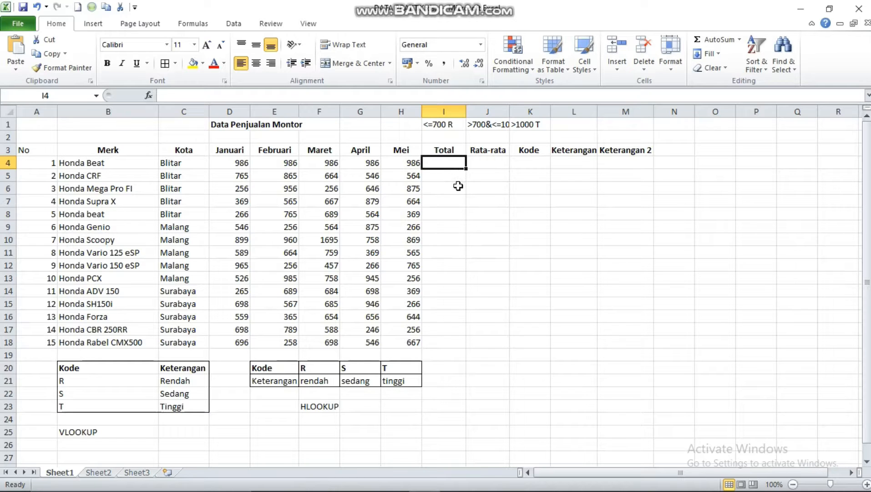
Total the January to May sales in I4 with =SUM(D4:H4) and fill the formula down to I18
{"action": "type", "text": "="}
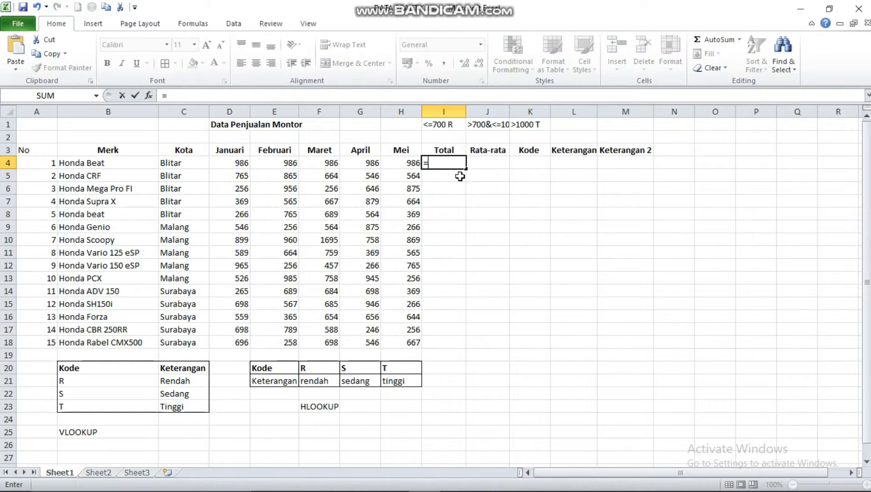
{"action": "type", "text": "sun"}
{"action": "key", "text": "BackSpace"}
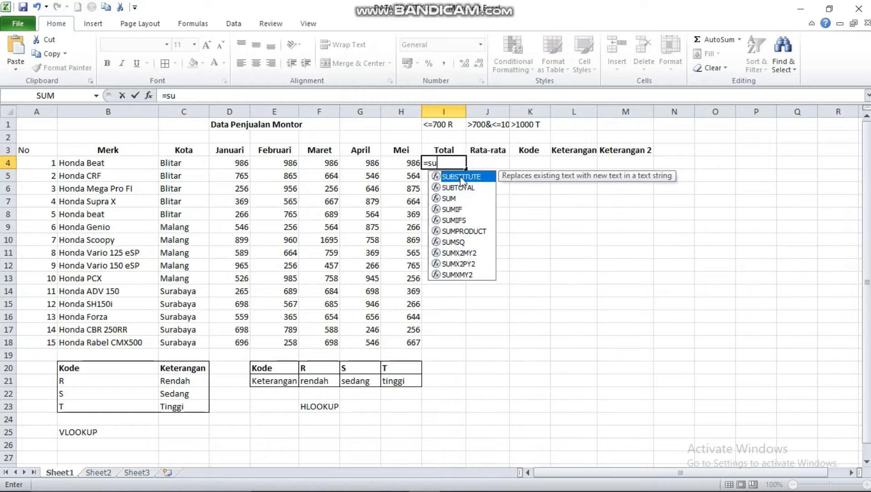
{"action": "type", "text": "m"}
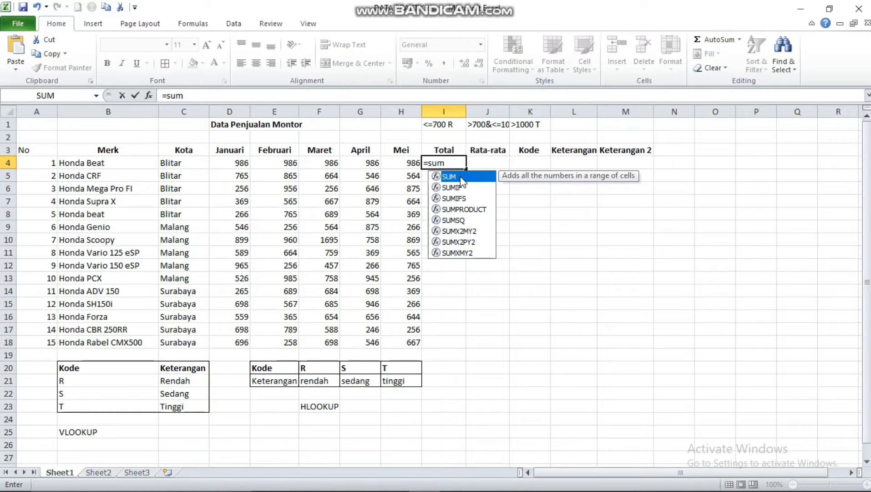
{"action": "type", "text": "("}
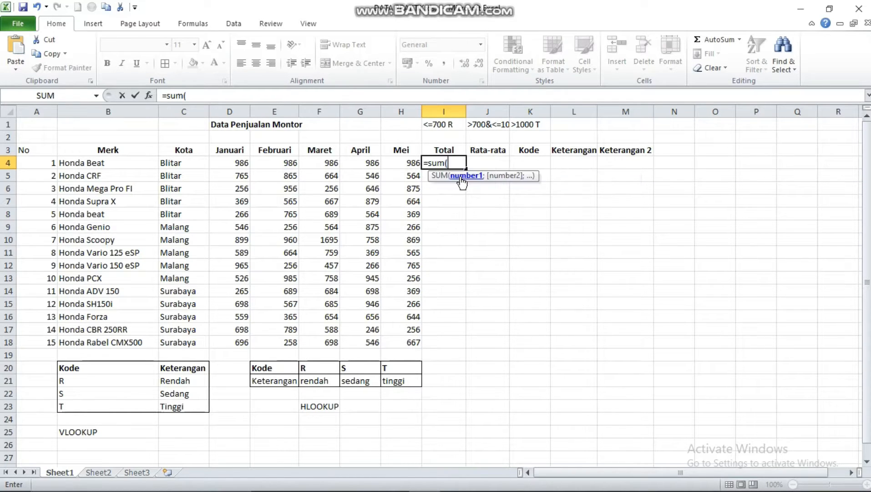
{"action": "left_click", "coordinate": [246, 166]}
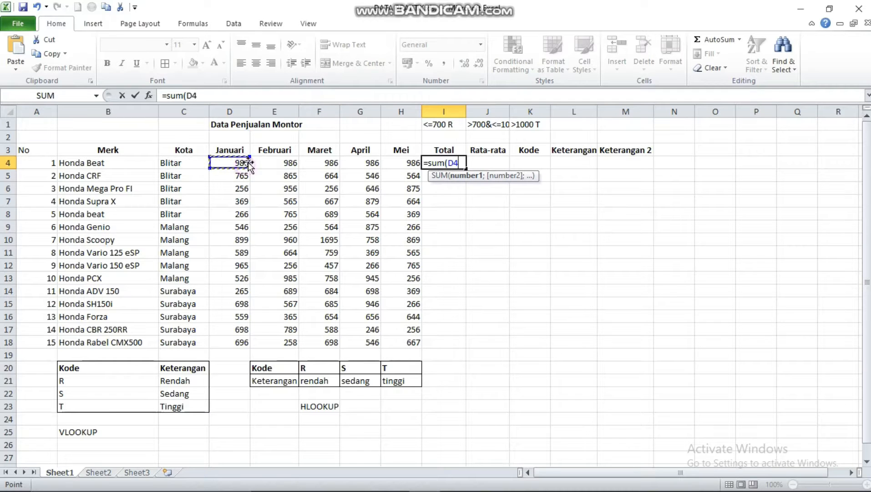
{"action": "left_click_drag", "start_coordinate": [249, 166], "coordinate": [404, 162]}
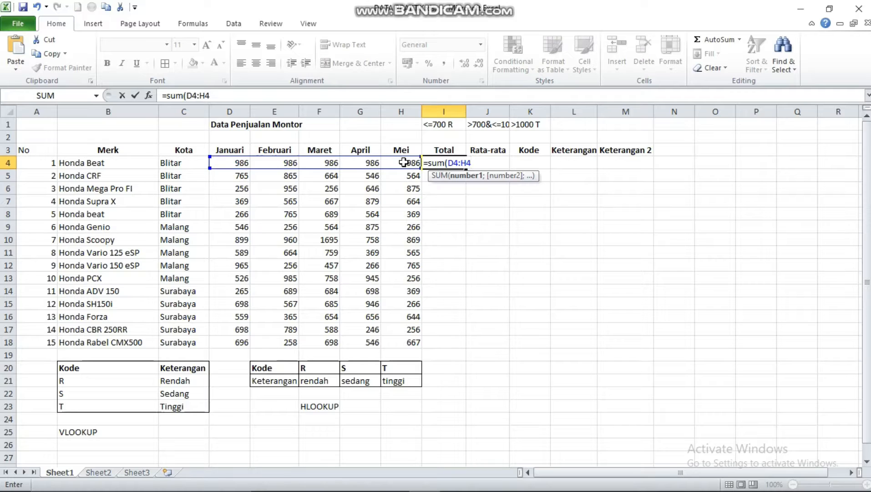
{"action": "type", "text": ")"}
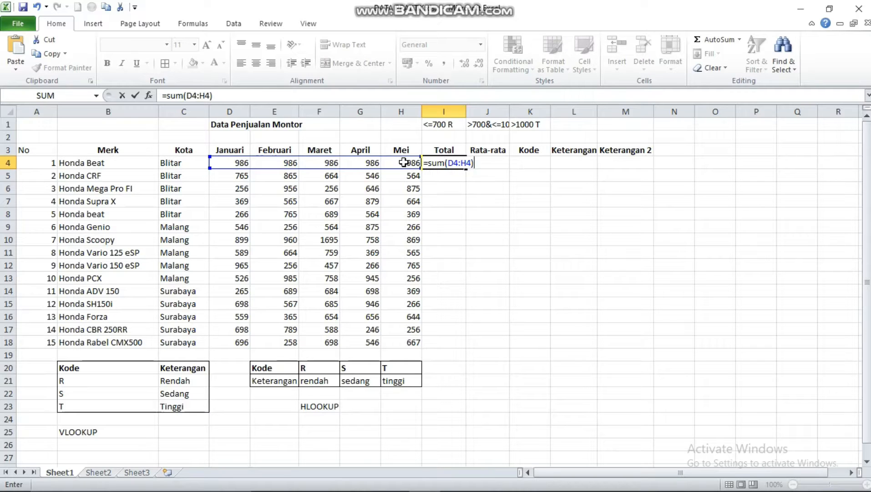
{"action": "key", "text": "Return"}
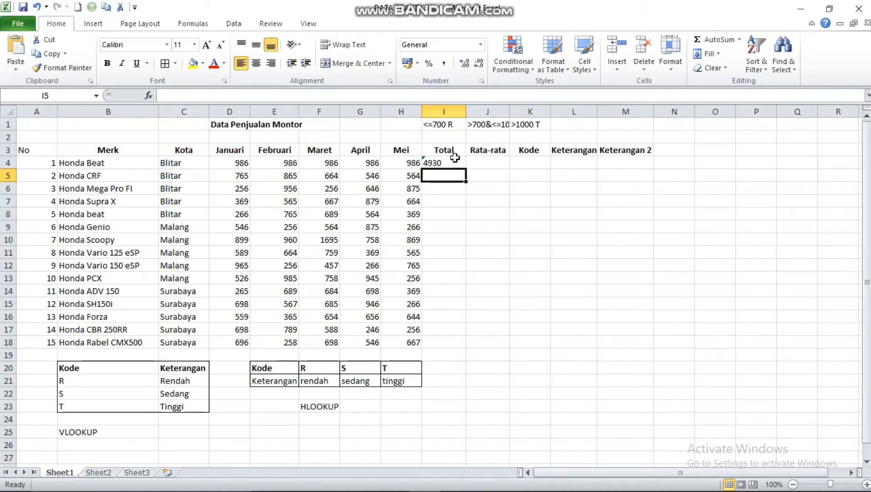
{"action": "left_click", "coordinate": [454, 162]}
{"action": "left_click_drag", "start_coordinate": [466, 168], "coordinate": [451, 343]}
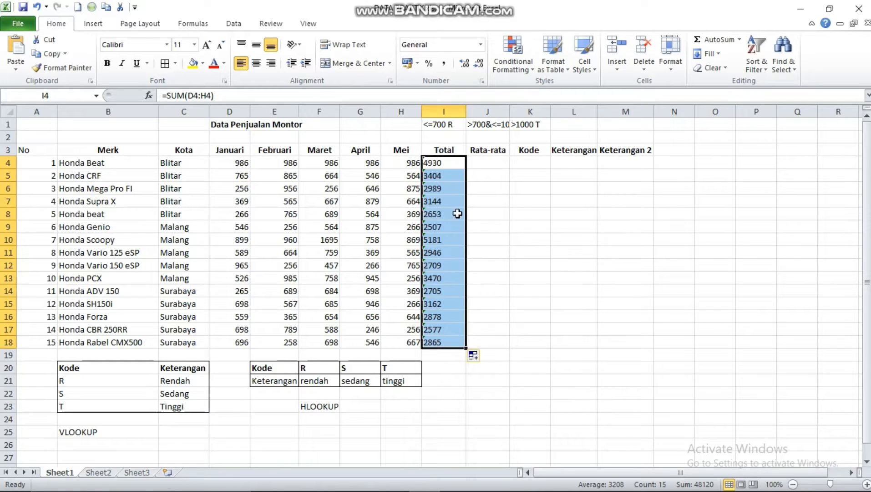
Calculate the average of the January to May sales in J4 with =AVERAGE(D4:H4)
{"action": "left_click", "coordinate": [482, 162]}
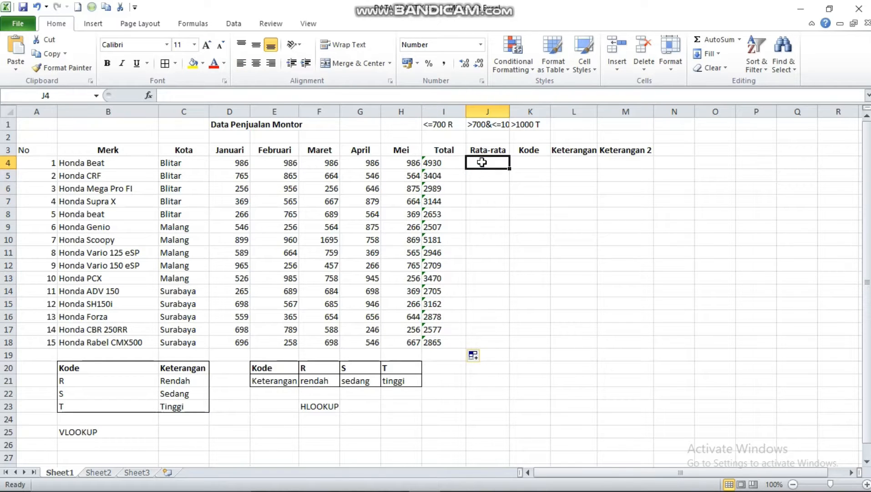
{"action": "type", "text": "=a"}
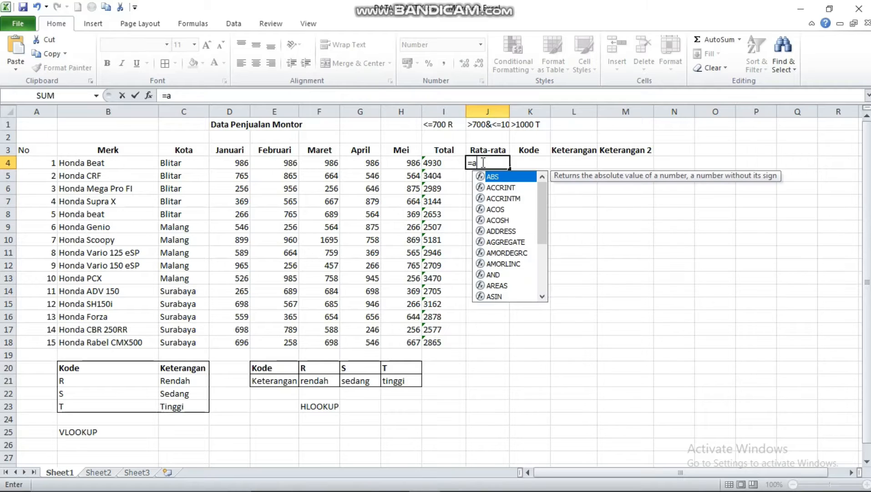
{"action": "type", "text": "verage"}
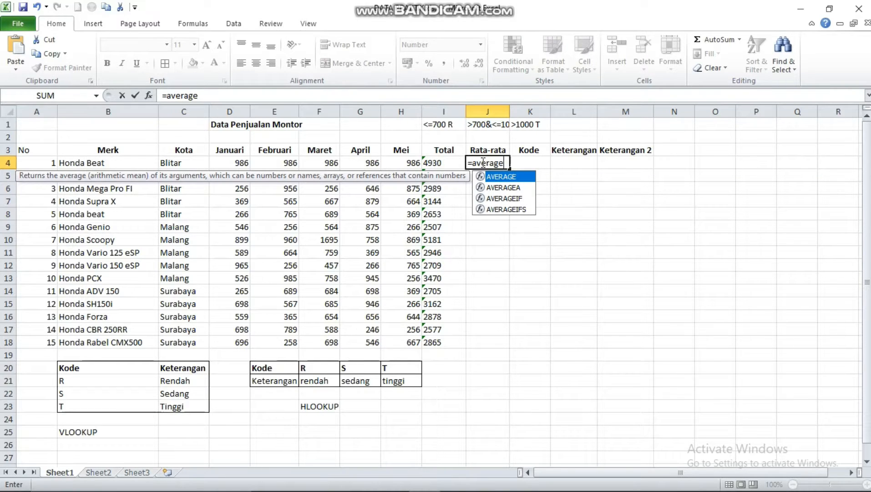
{"action": "type", "text": "("}
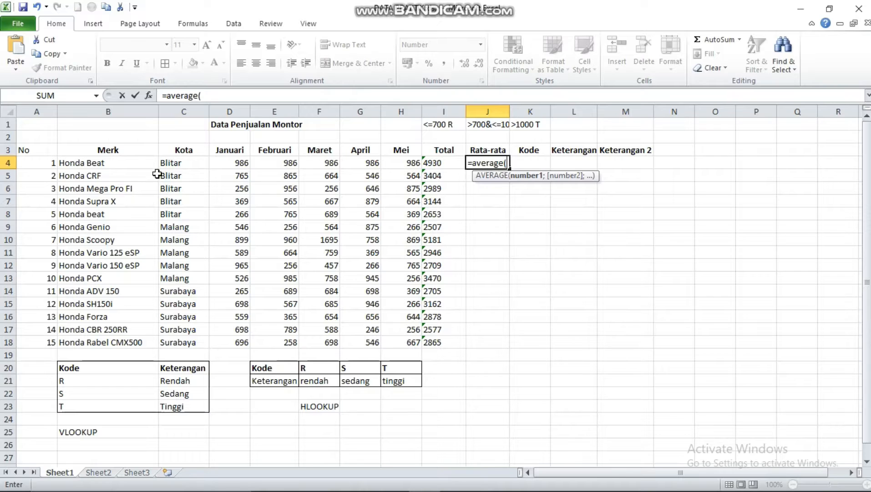
{"action": "left_click", "coordinate": [247, 165]}
{"action": "left_click_drag", "start_coordinate": [249, 167], "coordinate": [414, 175]}
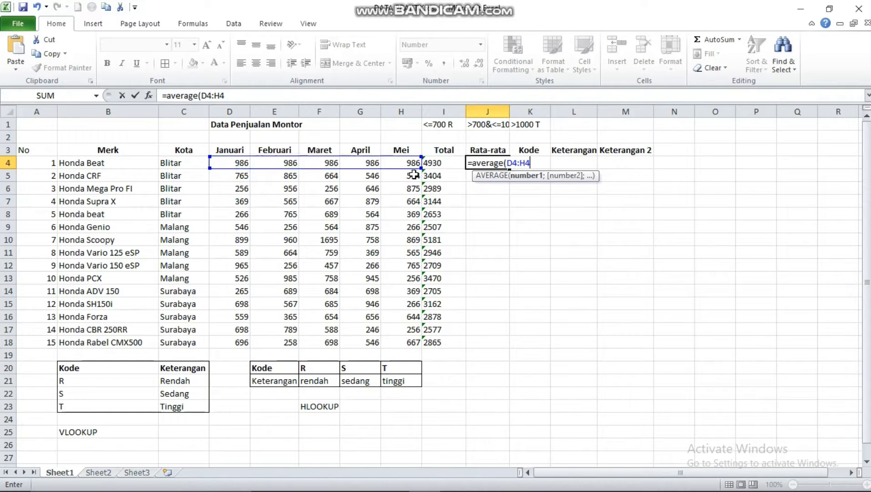
{"action": "type", "text": ")"}
{"action": "key", "text": "Return"}
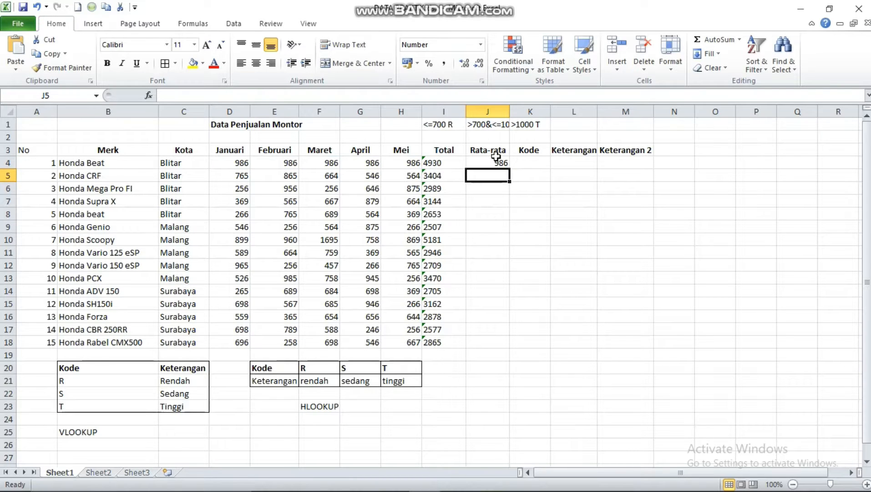
Fill the average formula from J4 down to J18 and display the averages without decimals
{"action": "left_click", "coordinate": [483, 164]}
{"action": "left_click_drag", "start_coordinate": [511, 170], "coordinate": [494, 346]}
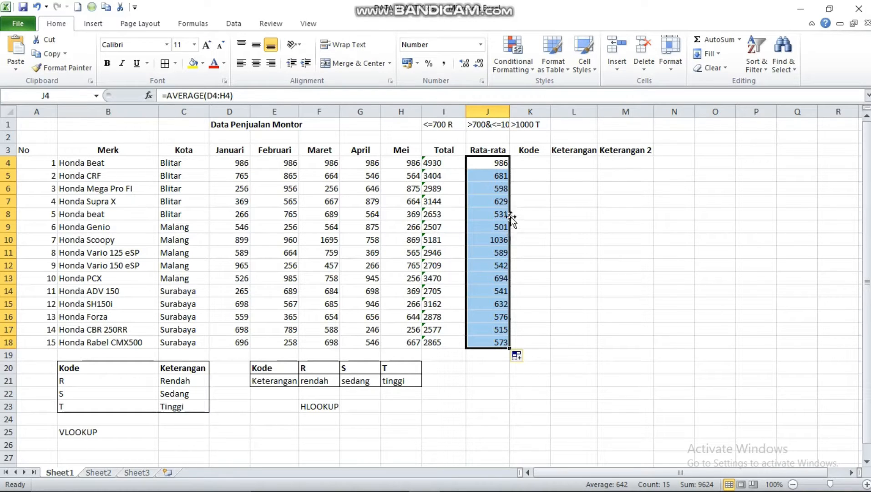
{"action": "left_click", "coordinate": [467, 65]}
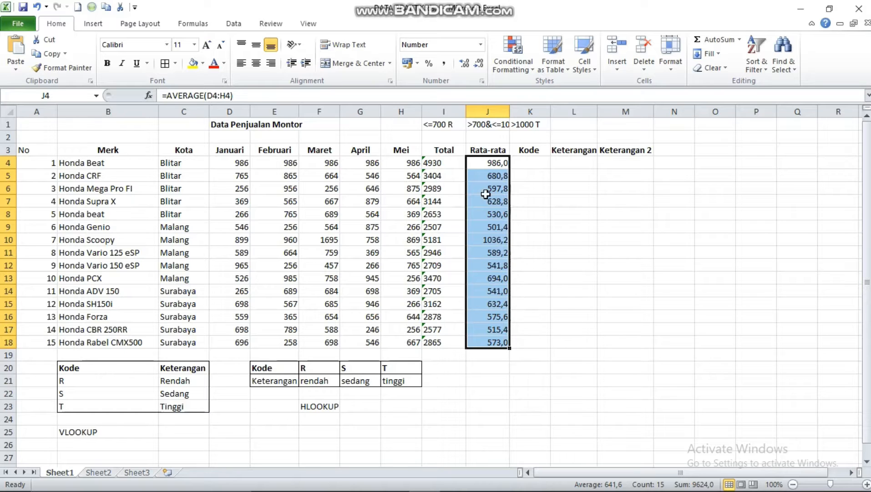
{"action": "left_click", "coordinate": [479, 65]}
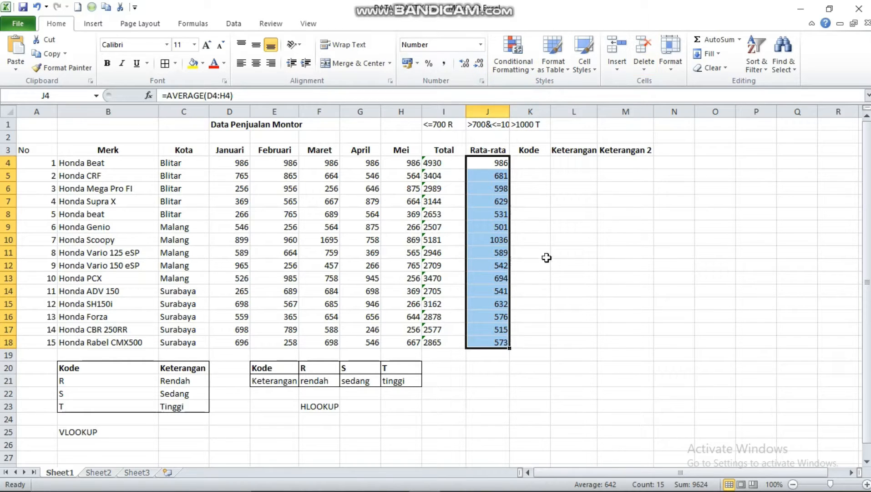
Review the code criteria in I1:K1 and start an IF formula in K4 with the logical test J4<=700
{"action": "left_click", "coordinate": [538, 164]}
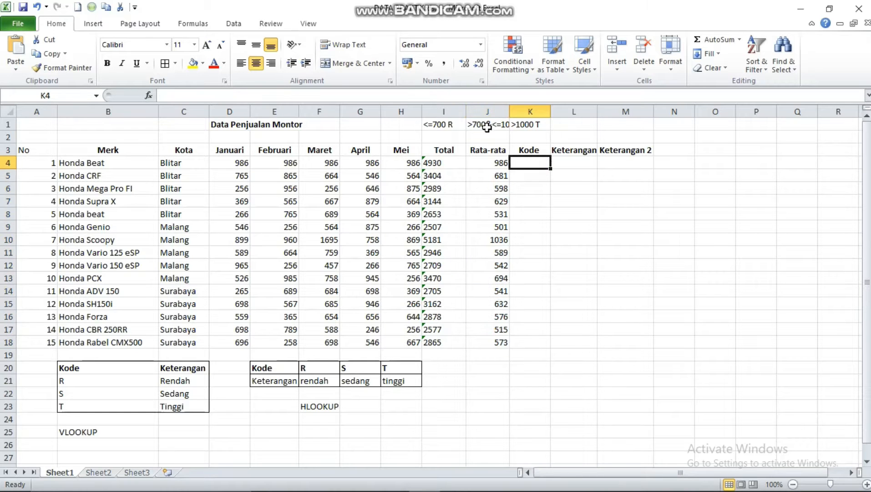
{"action": "left_click", "coordinate": [430, 126]}
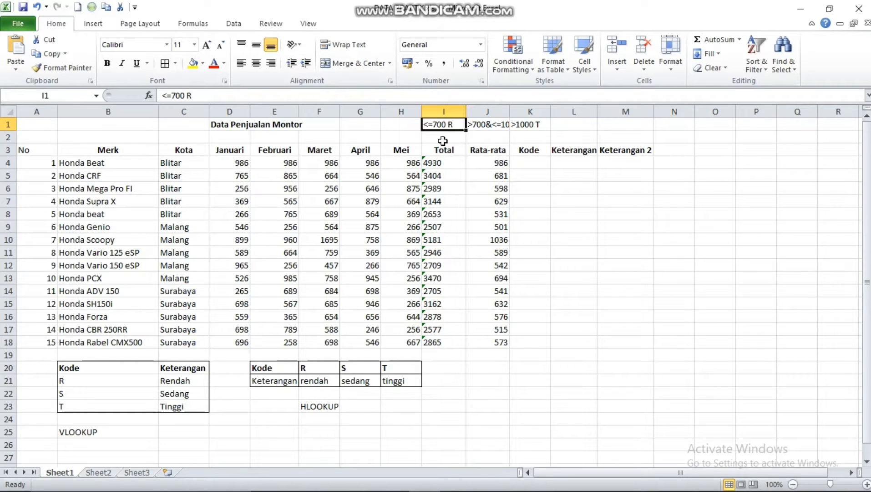
{"action": "left_click", "coordinate": [486, 127]}
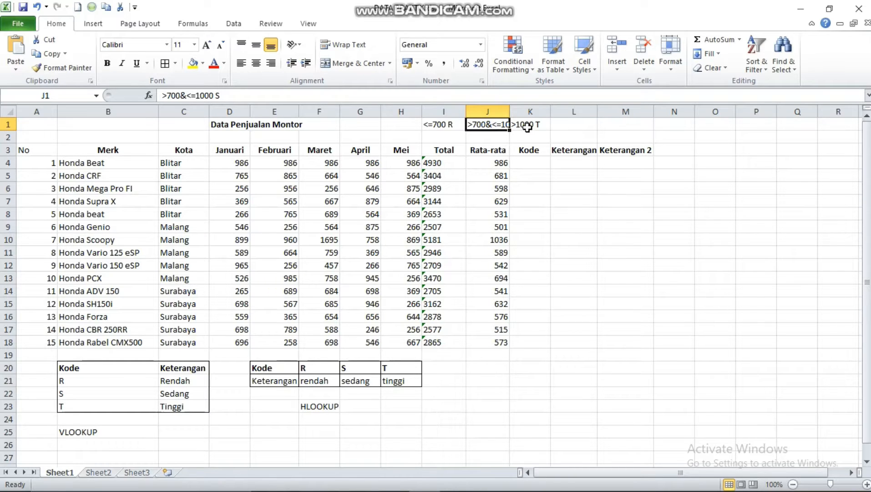
{"action": "left_click", "coordinate": [528, 127]}
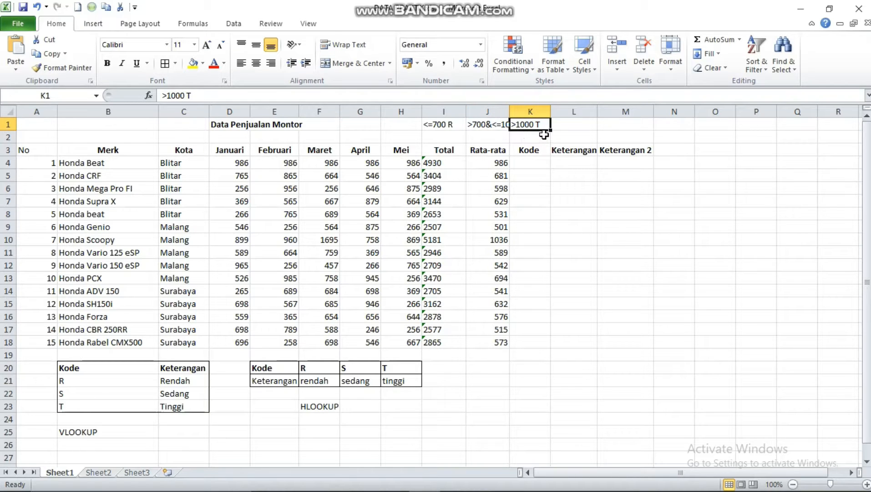
{"action": "left_click", "coordinate": [540, 163]}
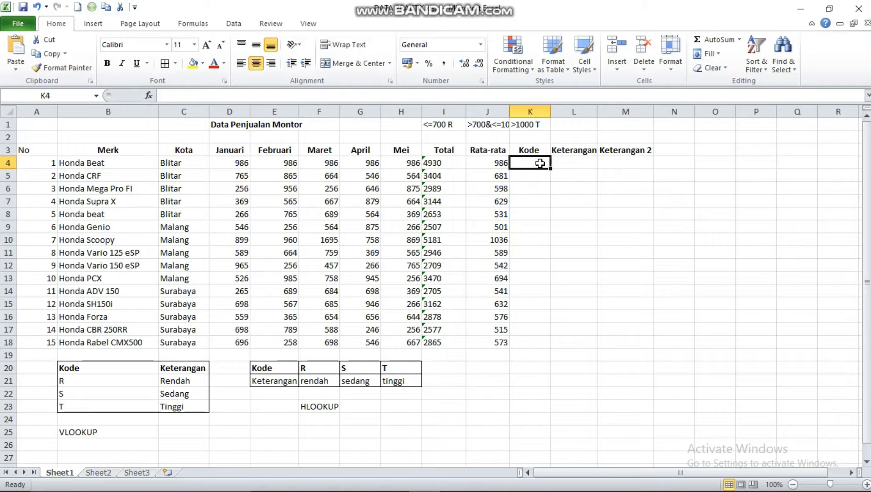
{"action": "type", "text": "=if"}
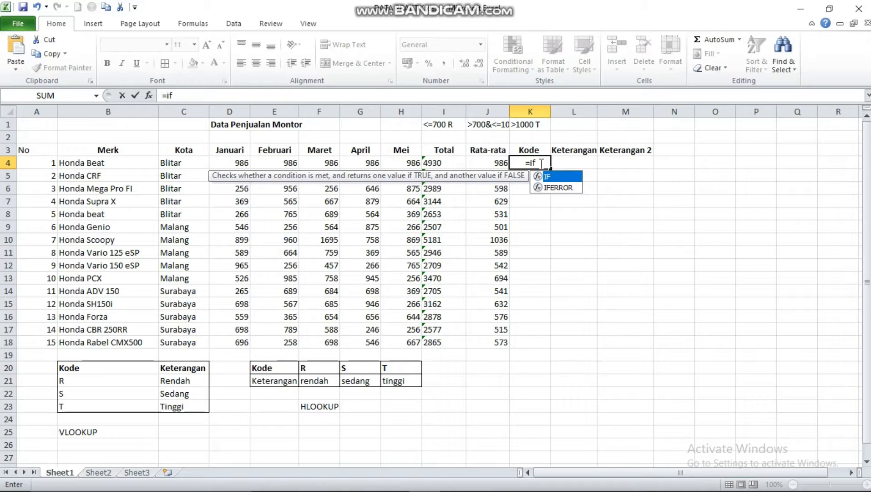
{"action": "type", "text": "("}
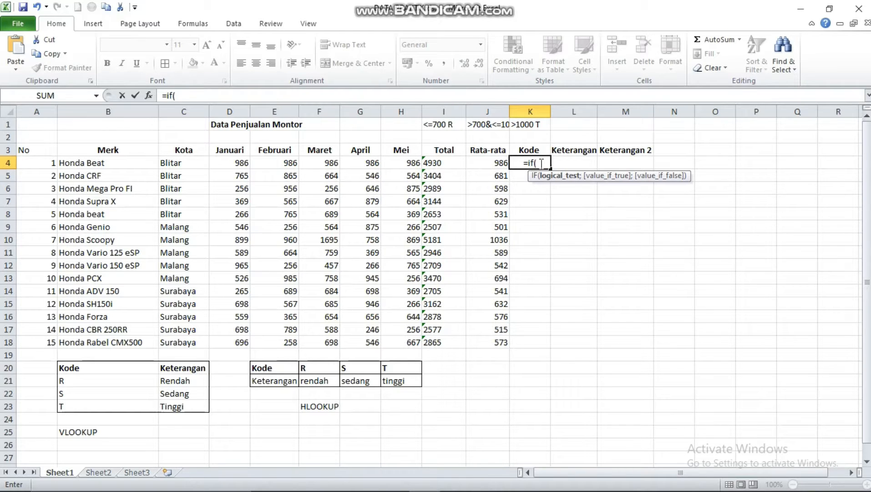
{"action": "left_click", "coordinate": [476, 164]}
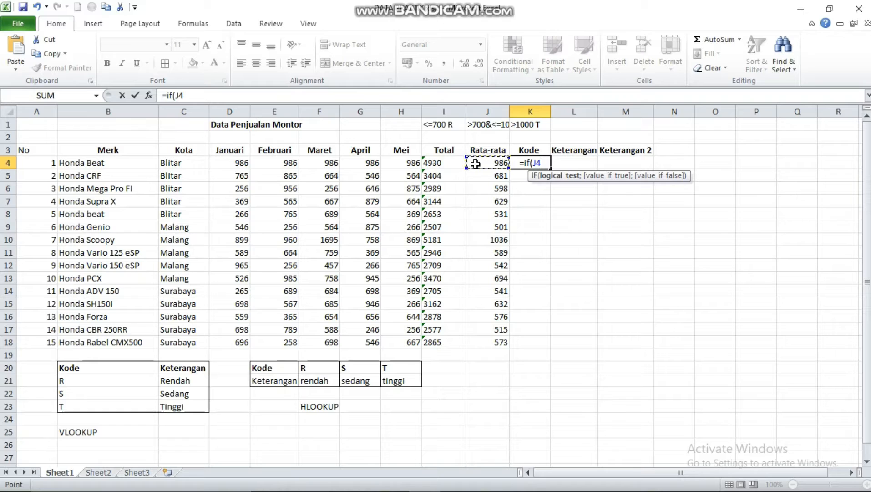
{"action": "type", "text": "<"}
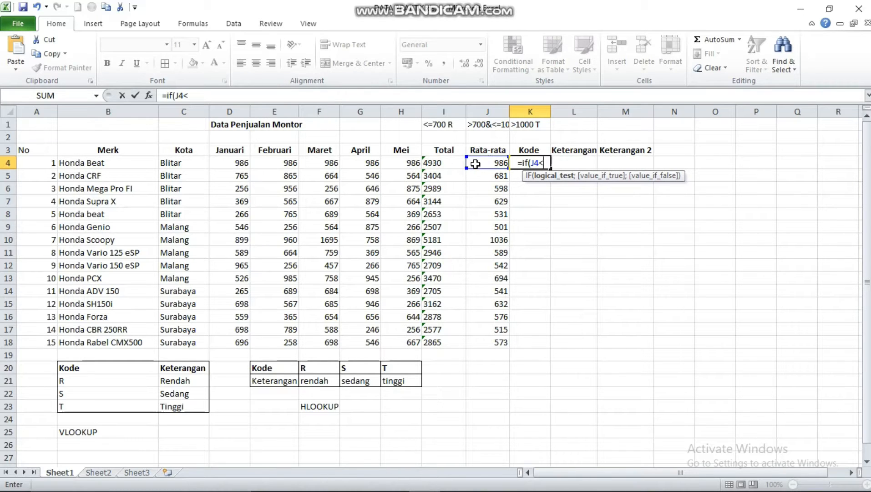
{"action": "type", "text": "="}
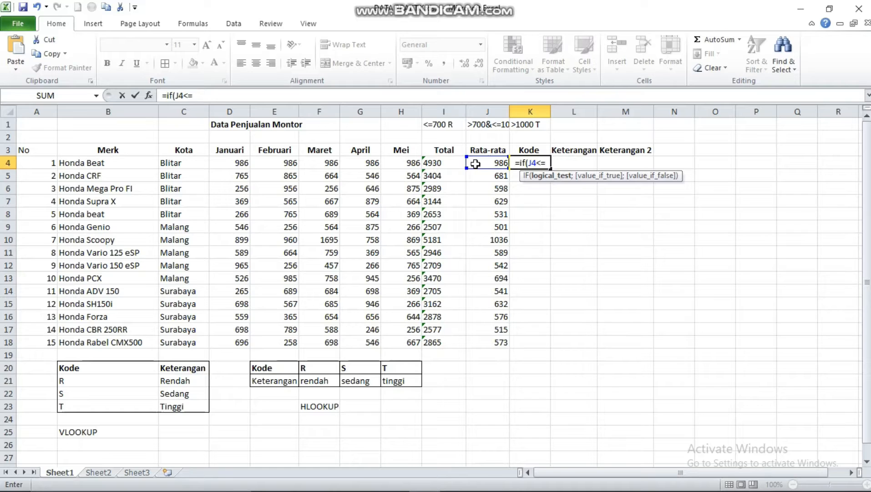
{"action": "type", "text": "7"}
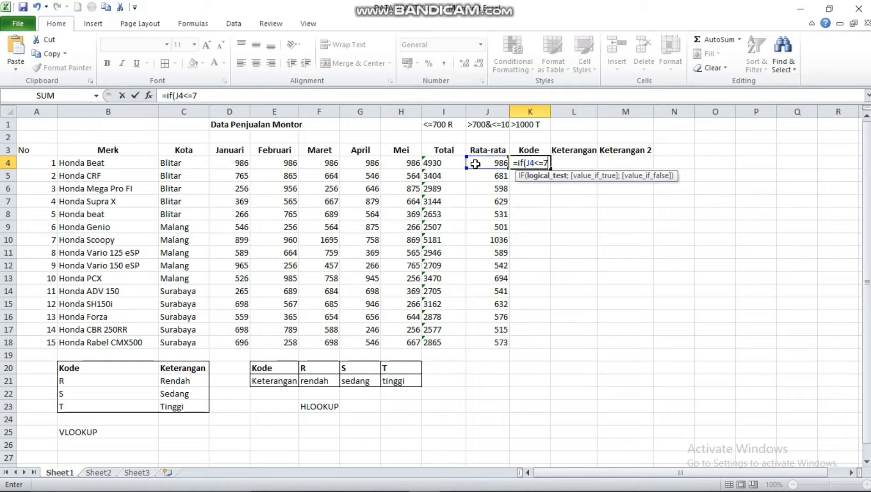
{"action": "type", "text": "00;"}
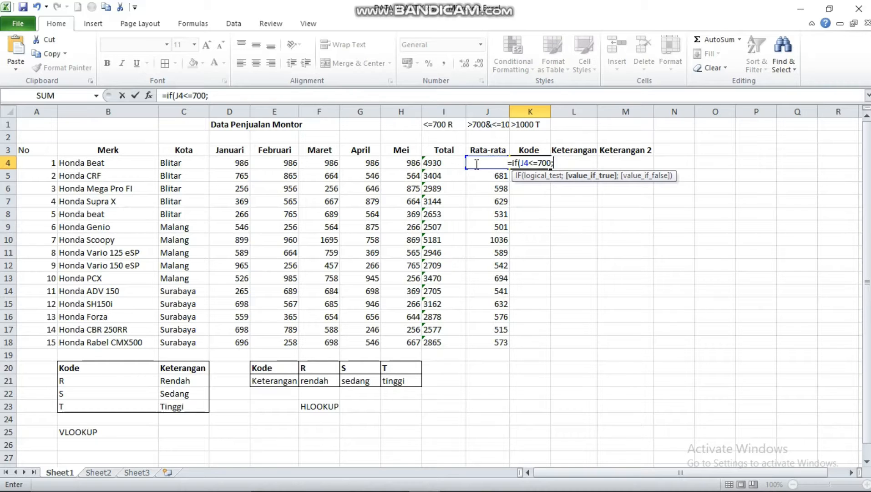
{"action": "type", "text": "\""}
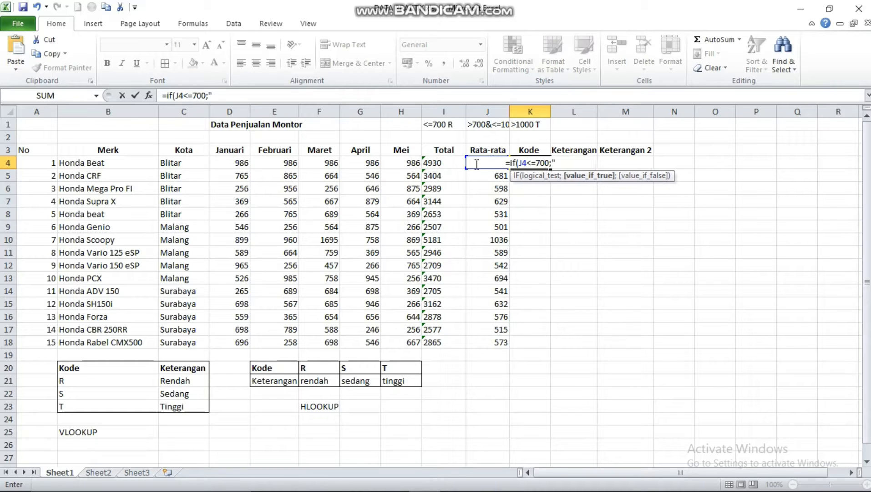
{"action": "type", "text": "R"}
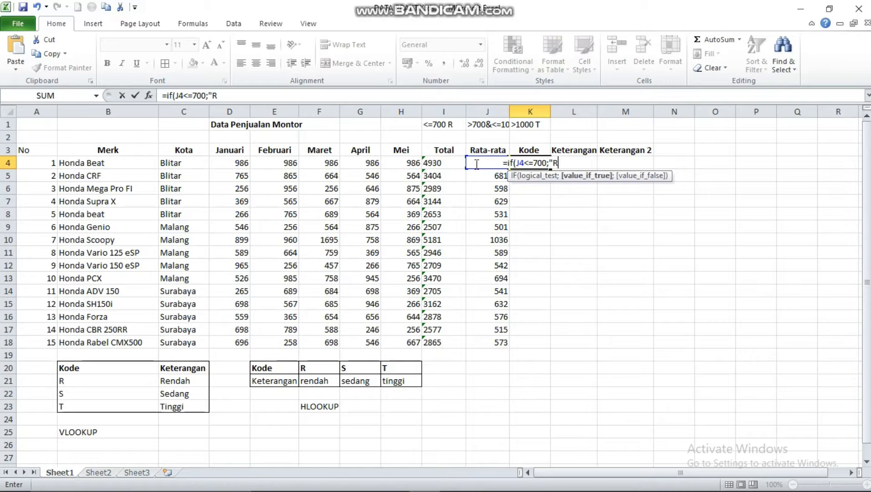
{"action": "type", "text": "\""}
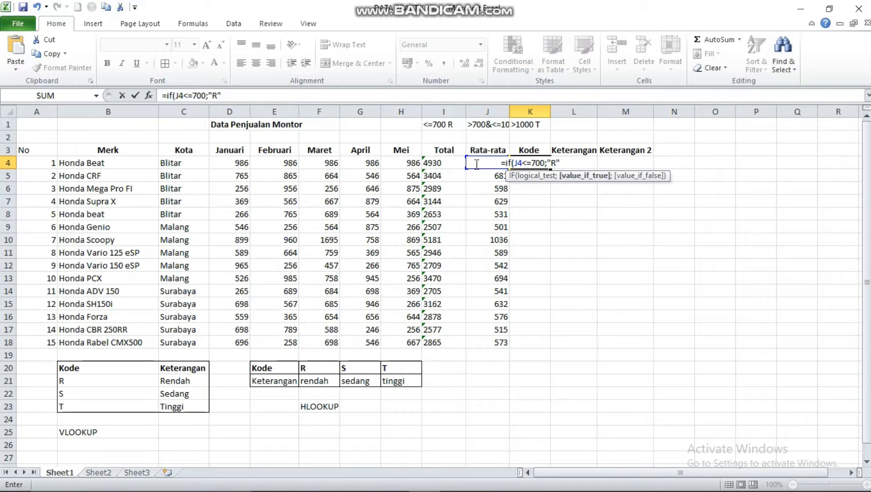
{"action": "type", "text": ";"}
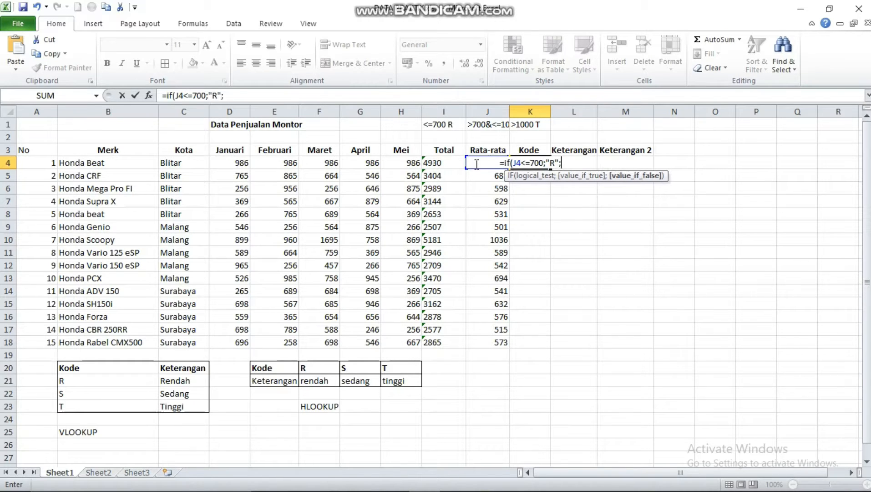
{"action": "type", "text": "IF"}
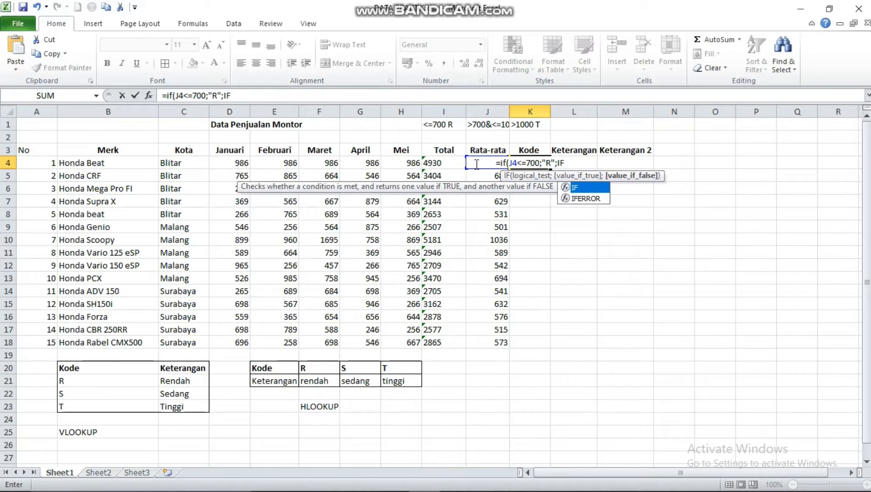
{"action": "type", "text": "("}
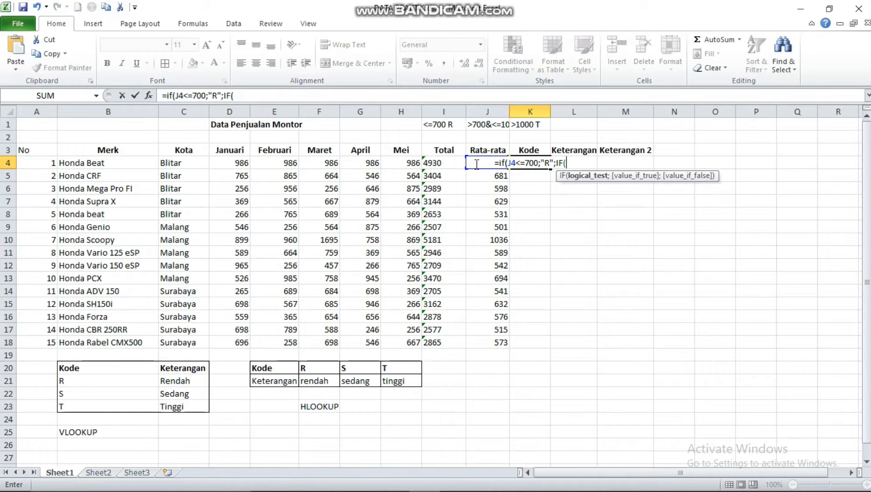
{"action": "type", "text": "J4"}
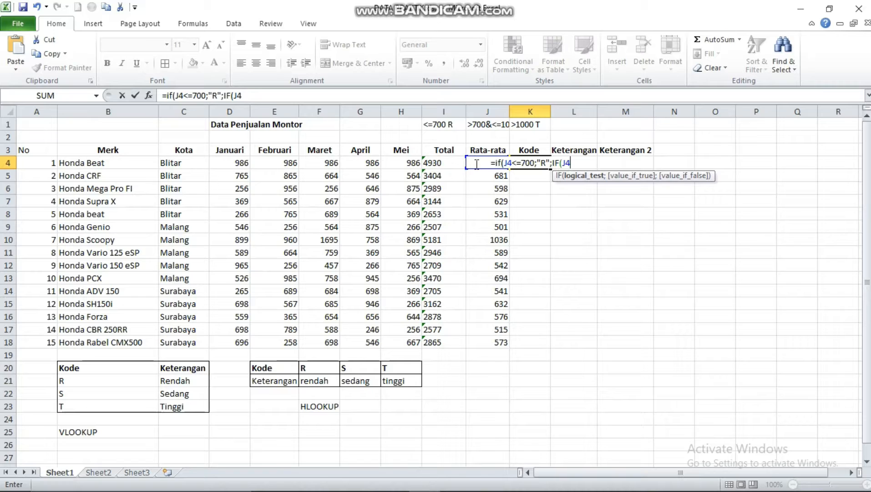
Nest a second IF in the K4 formula with the test J4>700&J4<=1000 and "S" as its value if true
{"action": "type", "text": ">"}
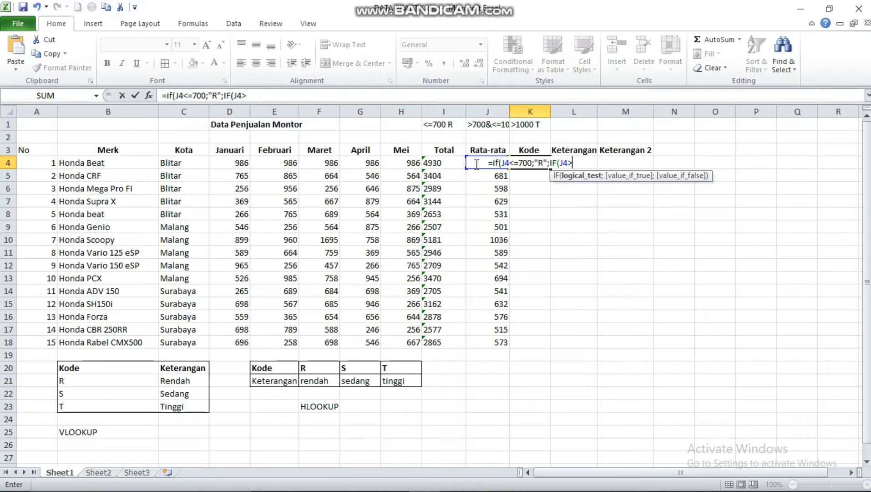
{"action": "type", "text": "700"}
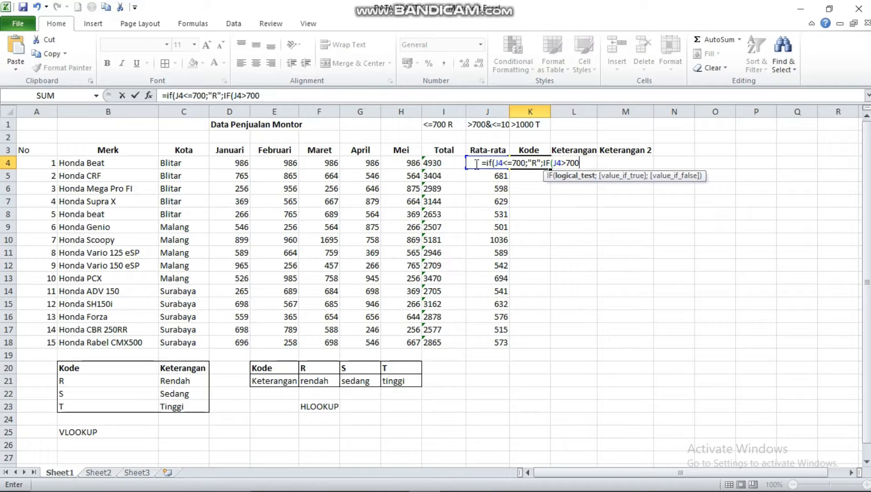
{"action": "type", "text": "&"}
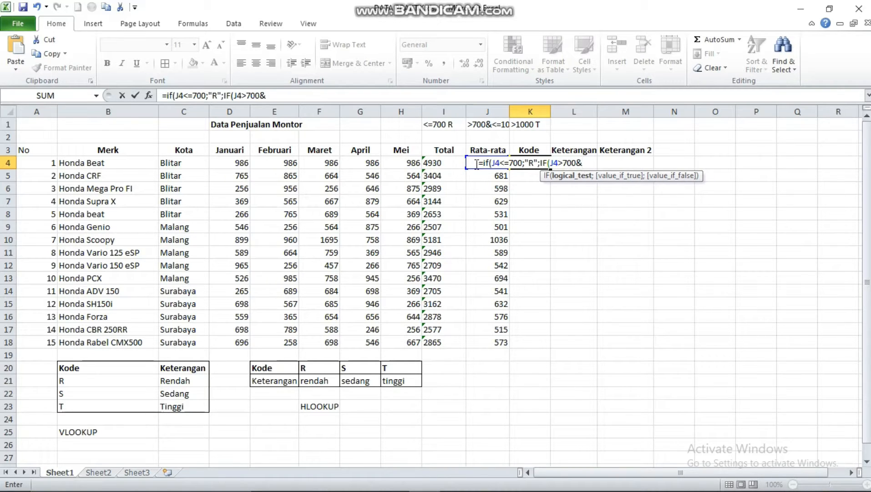
{"action": "type", "text": "J4"}
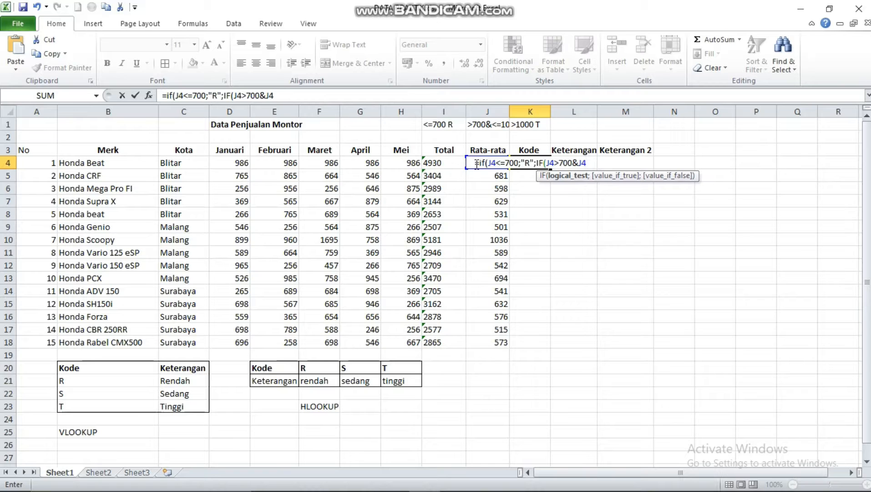
{"action": "type", "text": "<"}
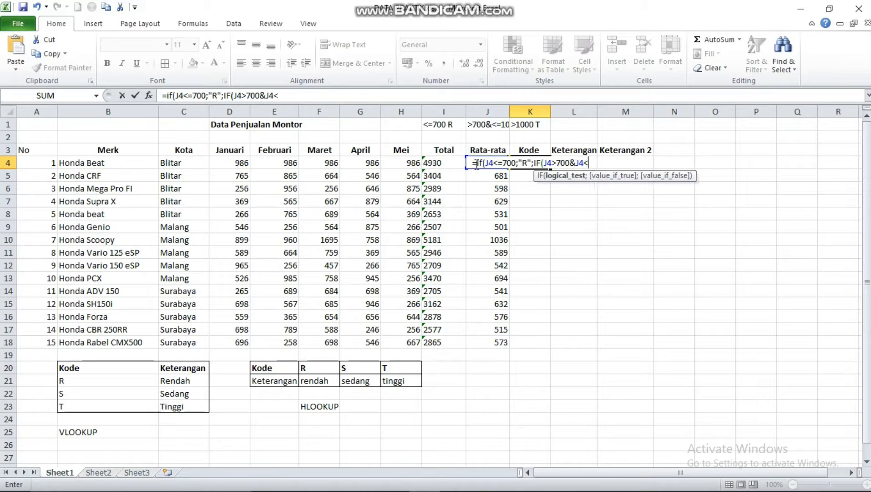
{"action": "type", "text": "="}
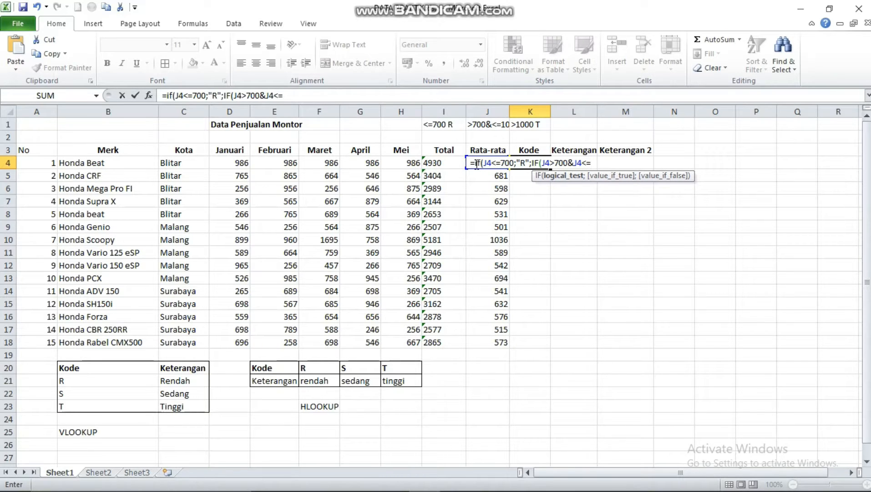
{"action": "type", "text": "1000"}
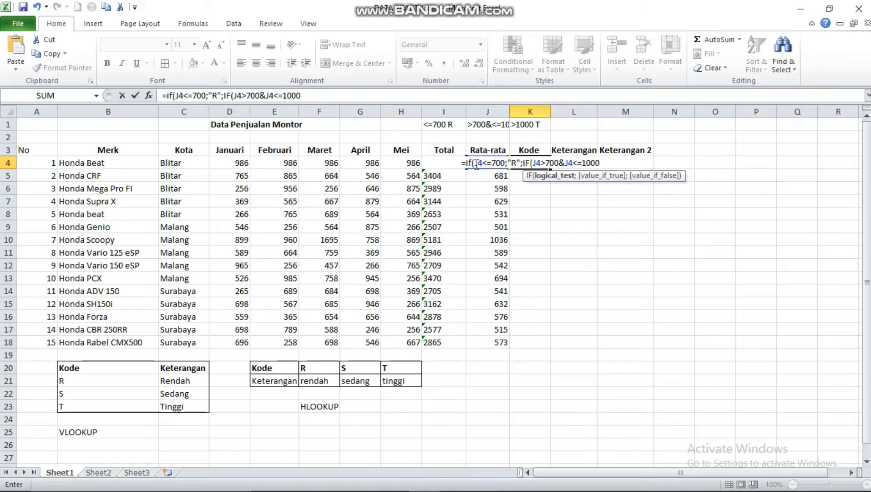
{"action": "type", "text": ";"}
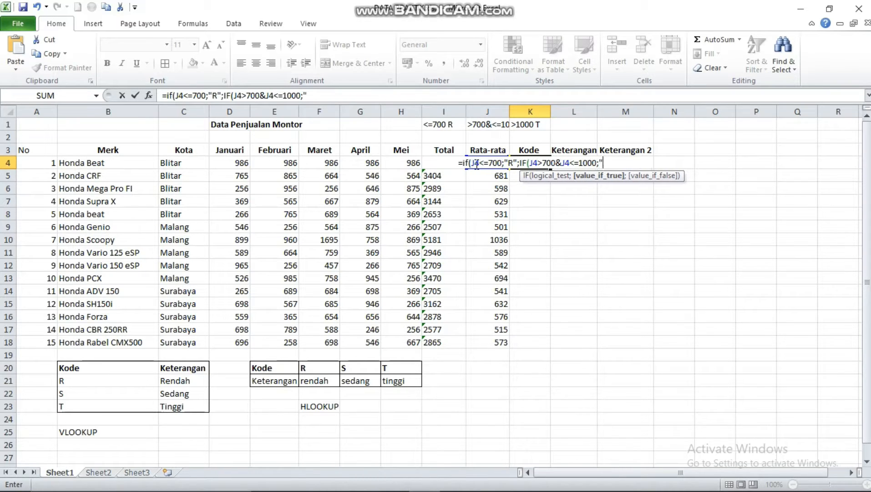
{"action": "type", "text": "\"S"}
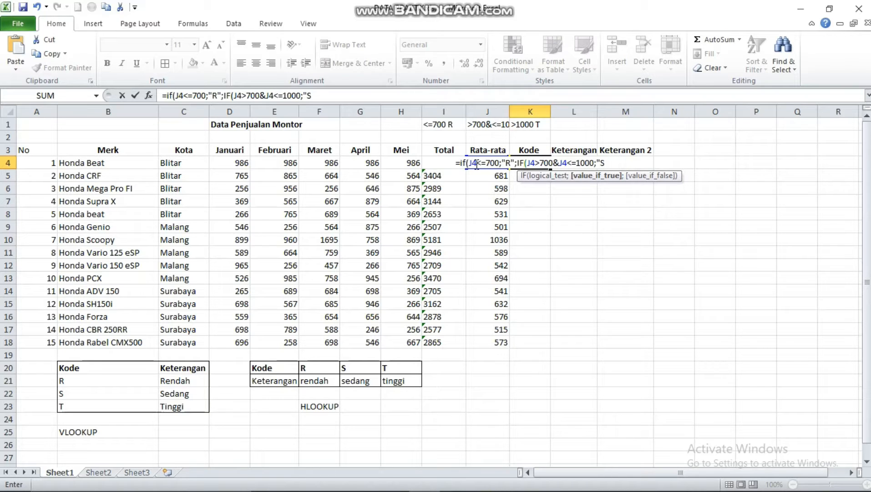
{"action": "type", "text": "\""}
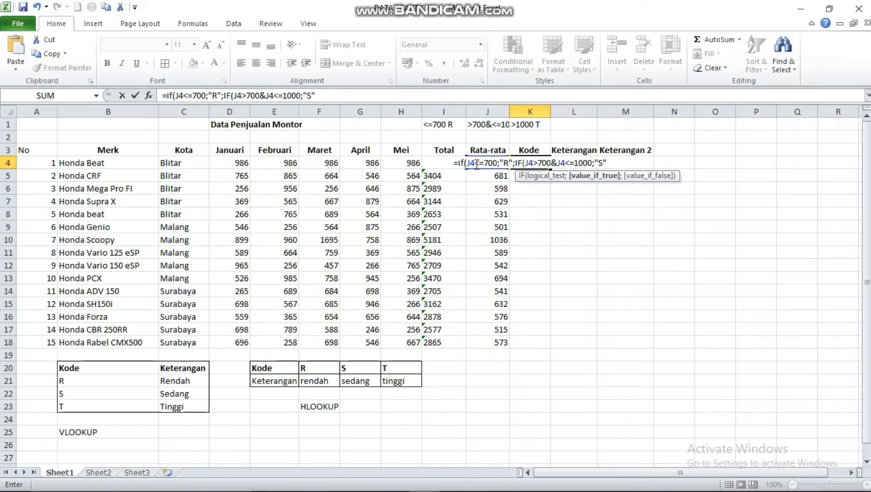
{"action": "type", "text": ";"}
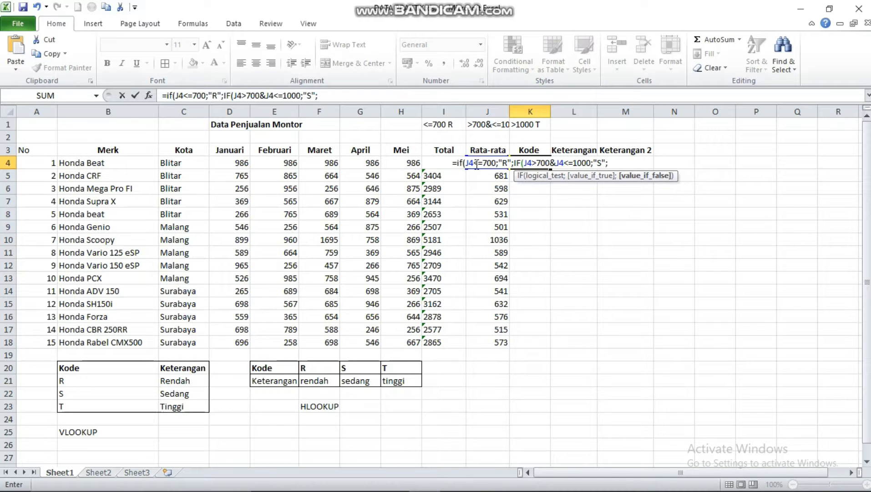
{"action": "type", "text": "IF"}
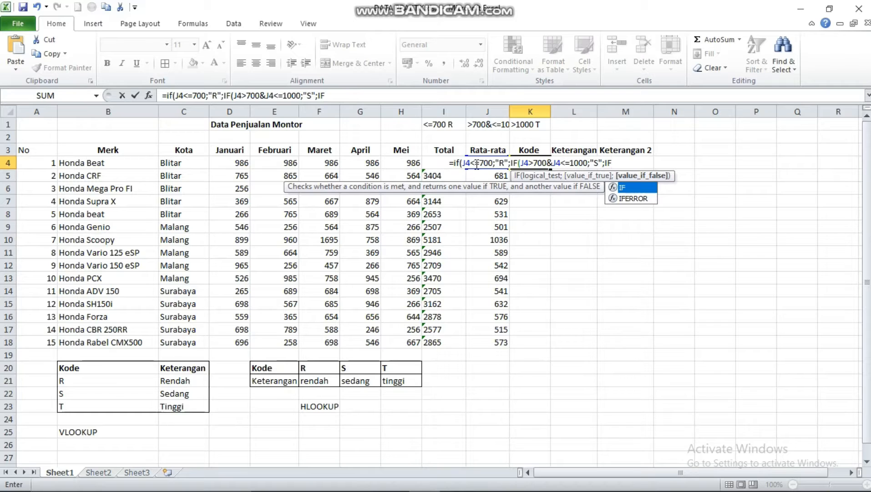
Nest a third IF in K4 with the test J4>1000 and "T" as its value if true, close all three IFs and enter the formula
{"action": "type", "text": "("}
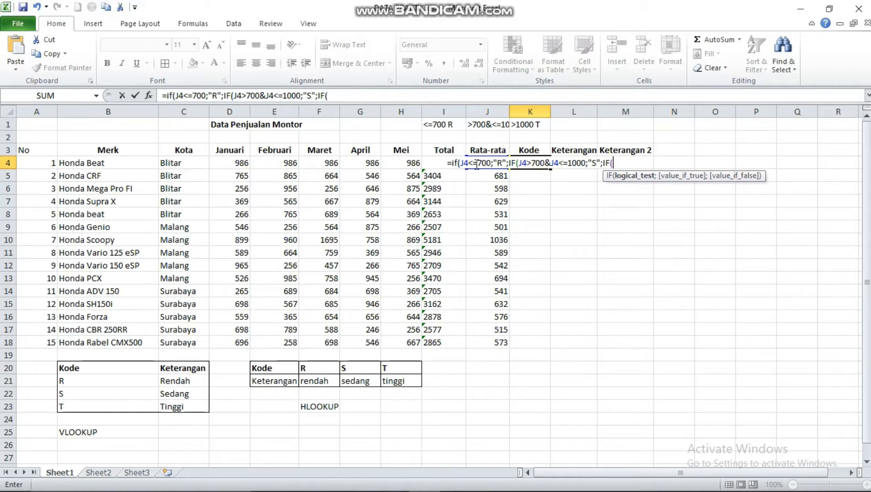
{"action": "type", "text": "J4"}
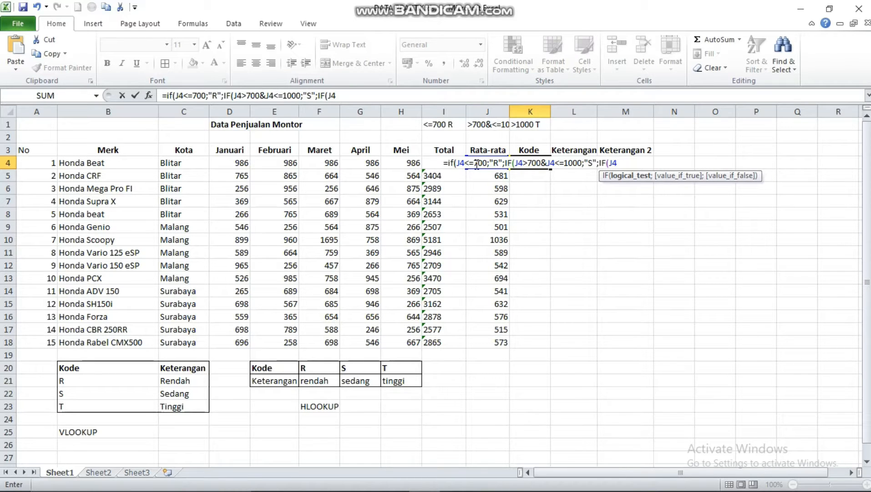
{"action": "type", "text": ">1000"}
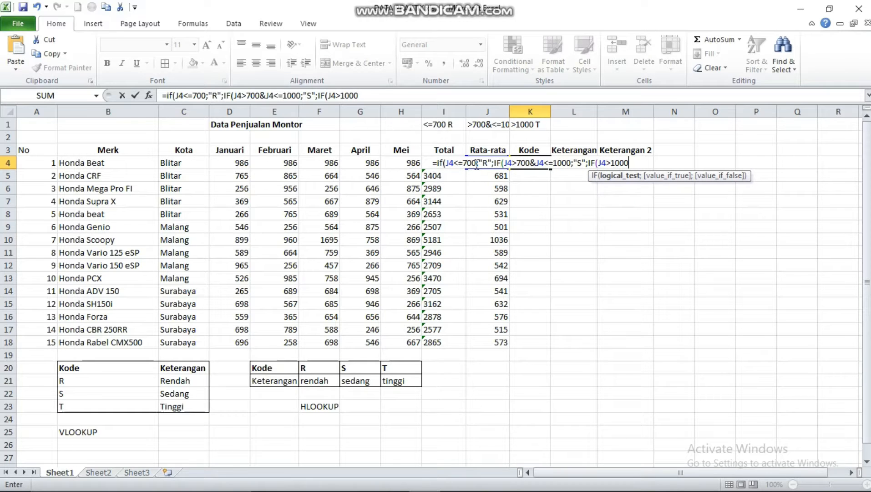
{"action": "type", "text": ";"}
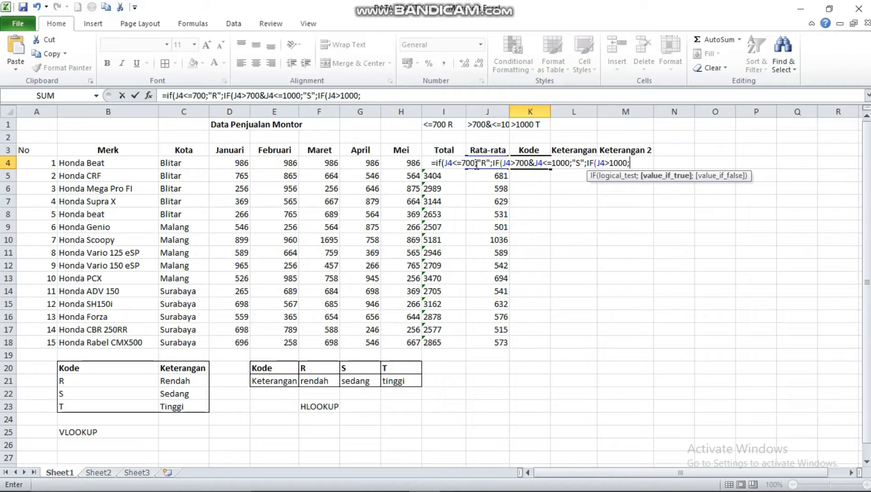
{"action": "type", "text": "\"T\""}
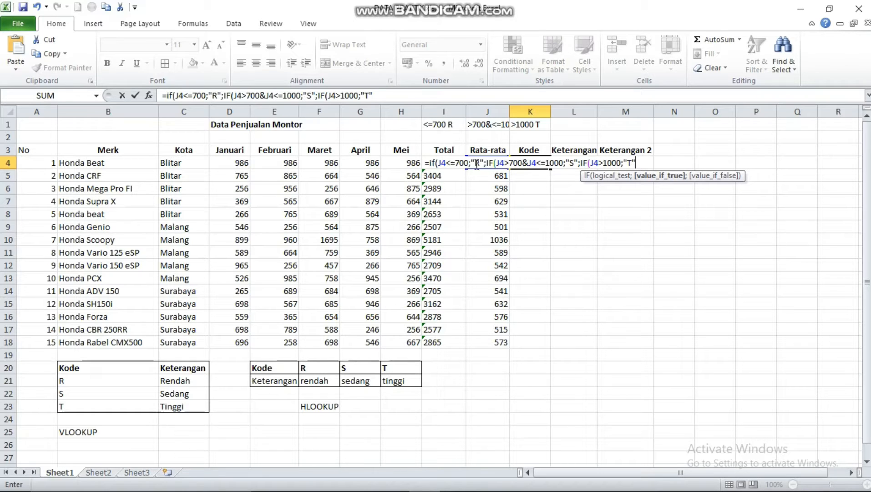
{"action": "type", "text": ")"}
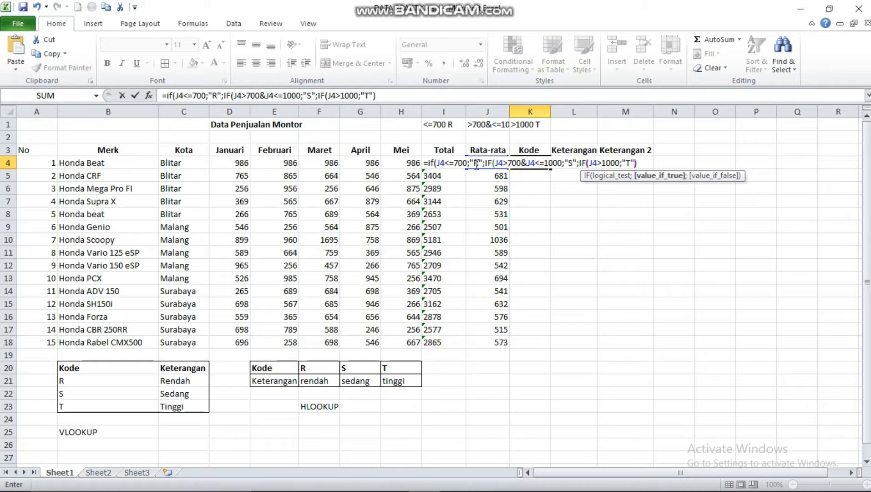
{"action": "type", "text": "))"}
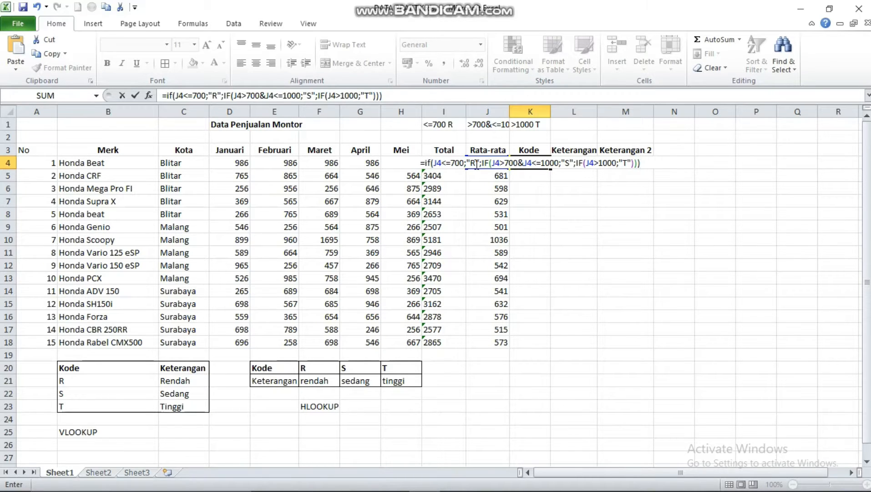
{"action": "key", "text": "Return"}
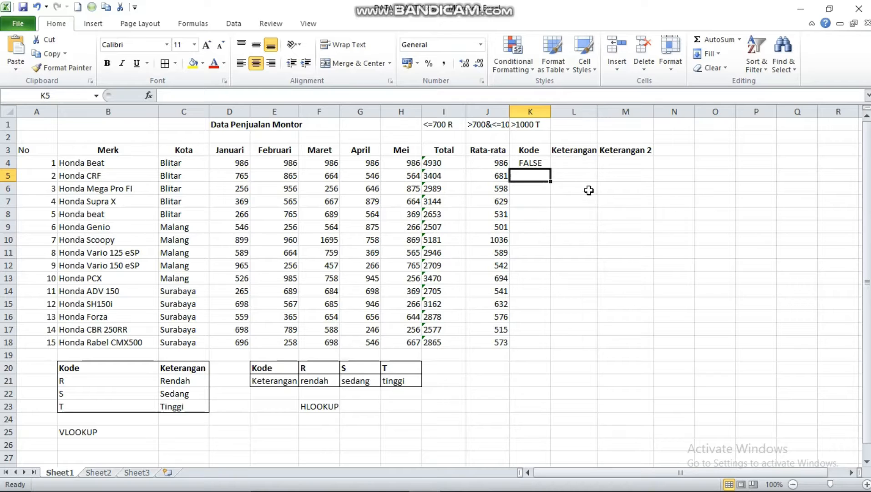
Fill the IF formula from K4 down to K18 and check the formulas in the Kode column
{"action": "left_click", "coordinate": [533, 163]}
{"action": "left_click_drag", "start_coordinate": [547, 168], "coordinate": [561, 345]}
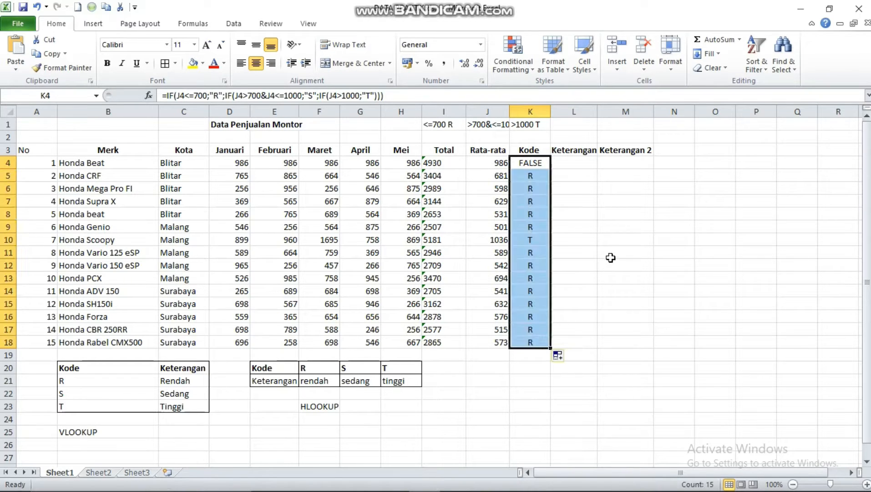
{"action": "left_click", "coordinate": [543, 162]}
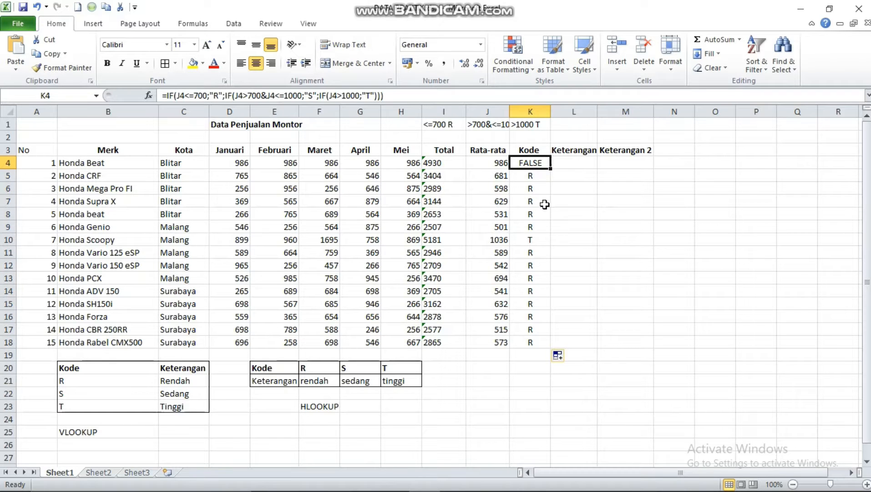
{"action": "left_click", "coordinate": [537, 176]}
{"action": "left_click", "coordinate": [522, 160]}
{"action": "left_click", "coordinate": [535, 200]}
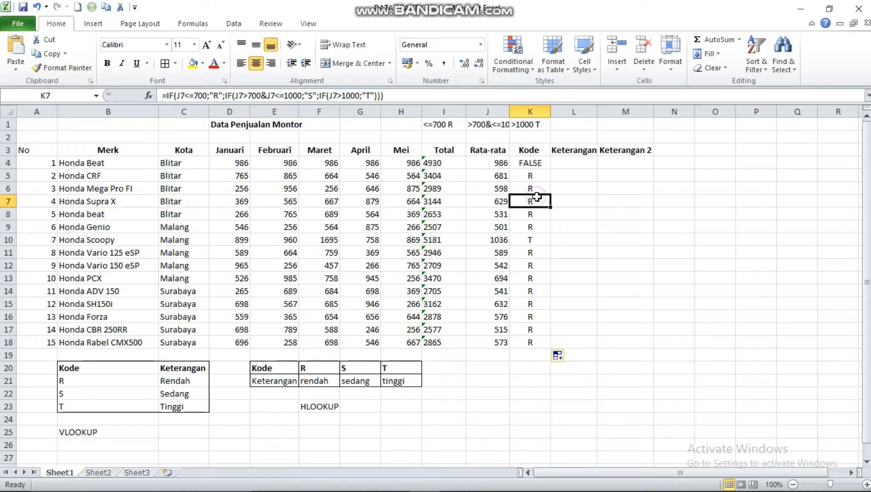
{"action": "left_click", "coordinate": [530, 168]}
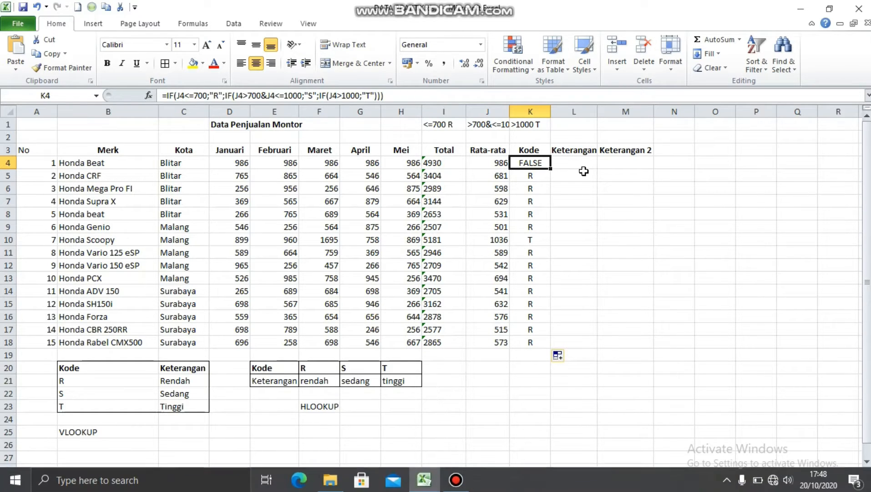
Start a VLOOKUP formula in L4 with K4 as the lookup value
{"action": "left_click", "coordinate": [576, 164]}
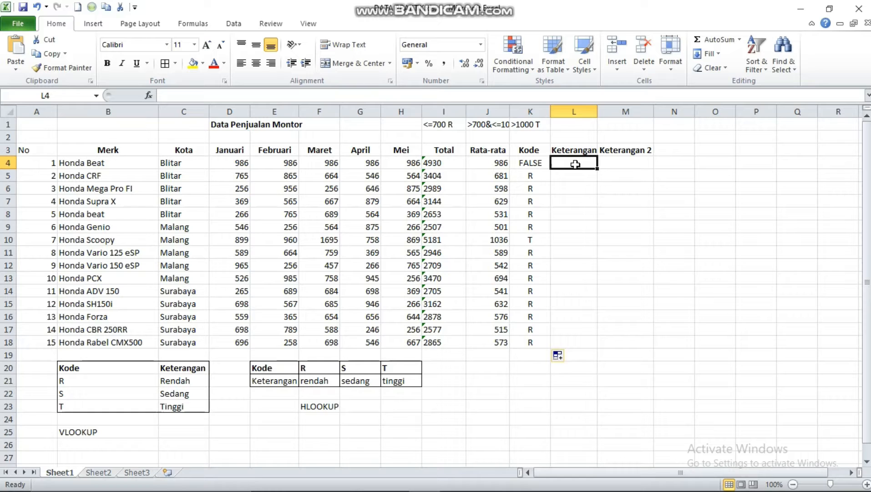
{"action": "type", "text": "="}
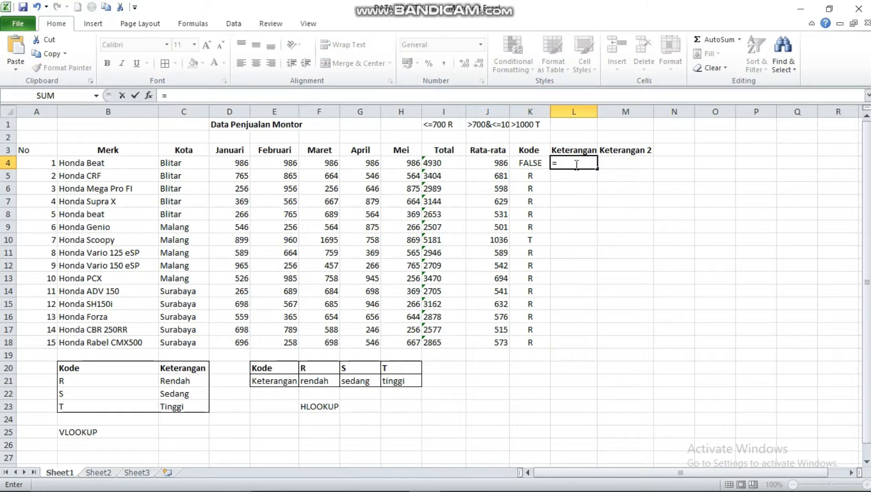
{"action": "type", "text": "V"}
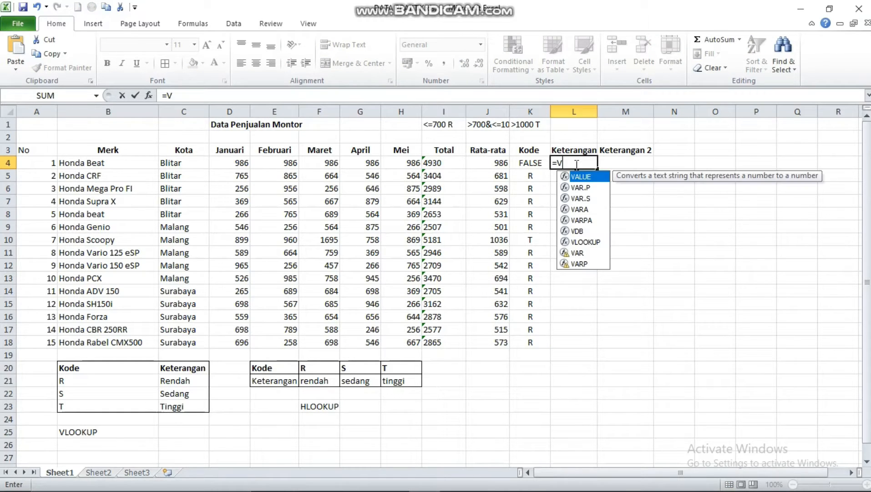
{"action": "type", "text": "LOOKUP"}
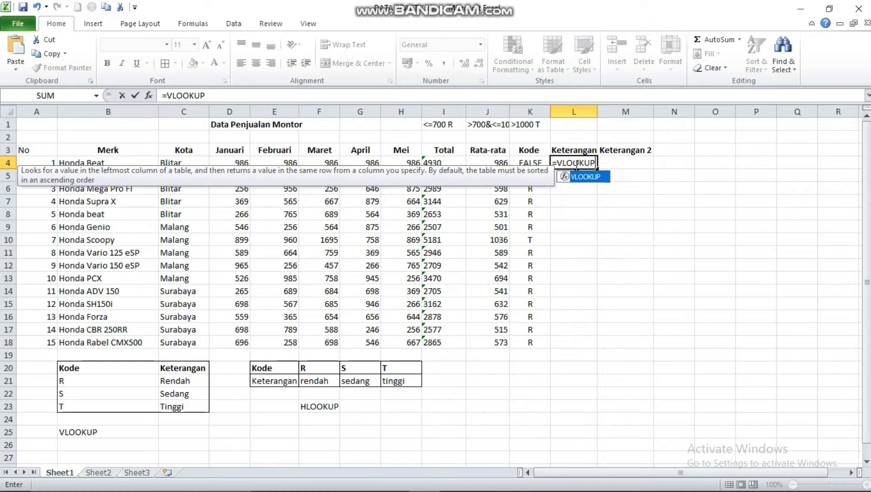
{"action": "type", "text": "("}
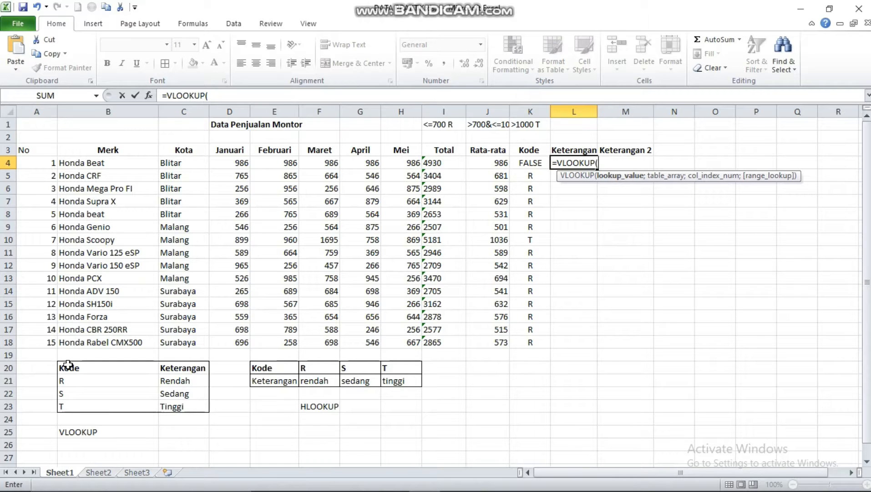
{"action": "type", "text": "K4"}
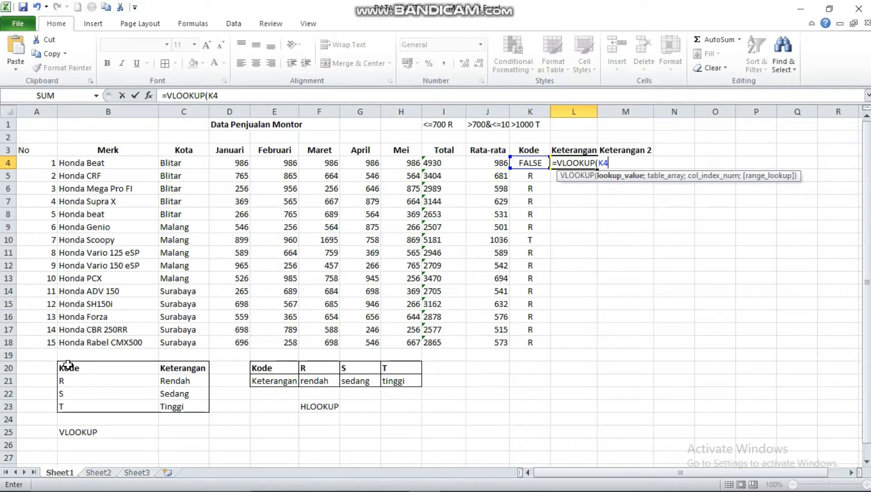
Add K18, the code table range B20:C23 and 2 as the following arguments of the L4 VLOOKUP formula
{"action": "type", "text": ";"}
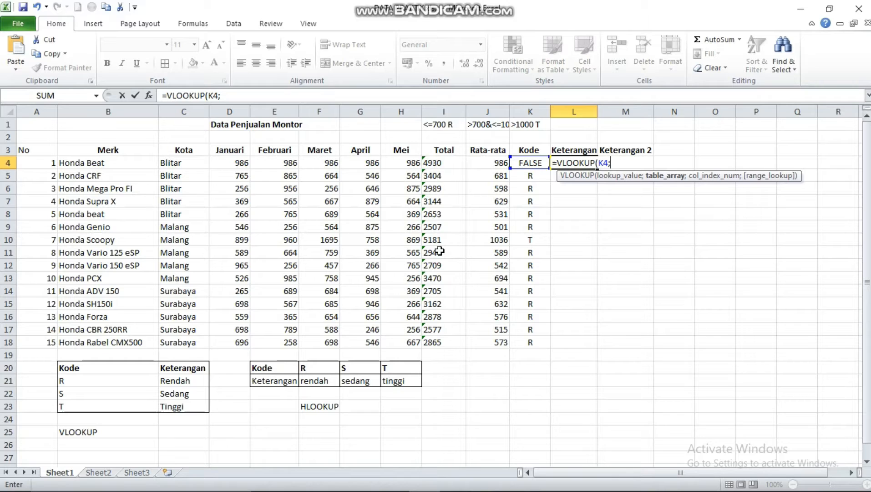
{"action": "type", "text": "K18"}
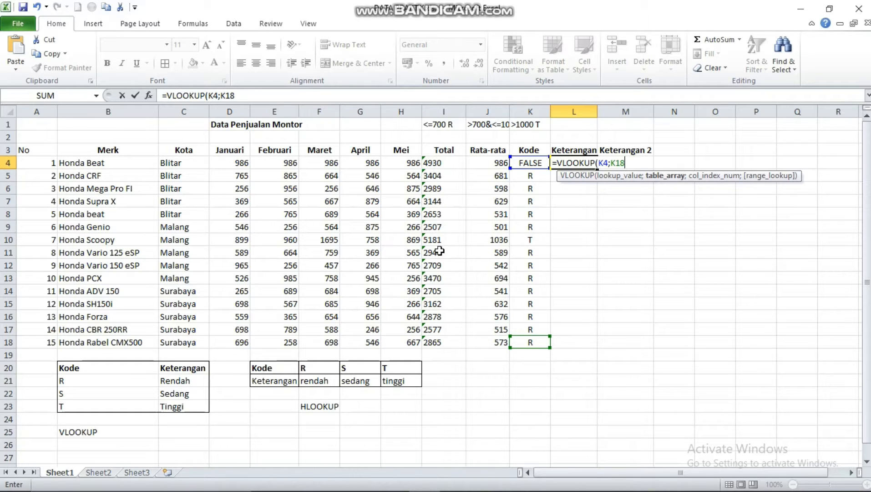
{"action": "type", "text": ";"}
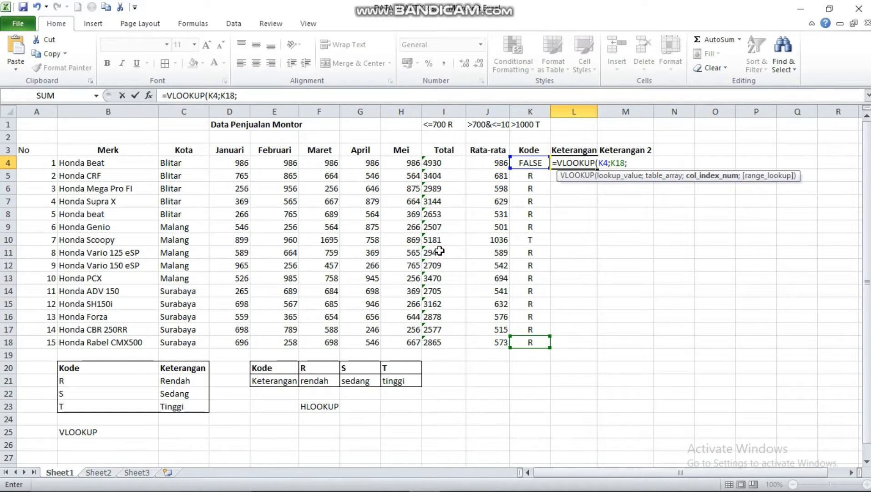
{"action": "left_click", "coordinate": [69, 367]}
{"action": "left_click_drag", "start_coordinate": [86, 373], "coordinate": [182, 407]}
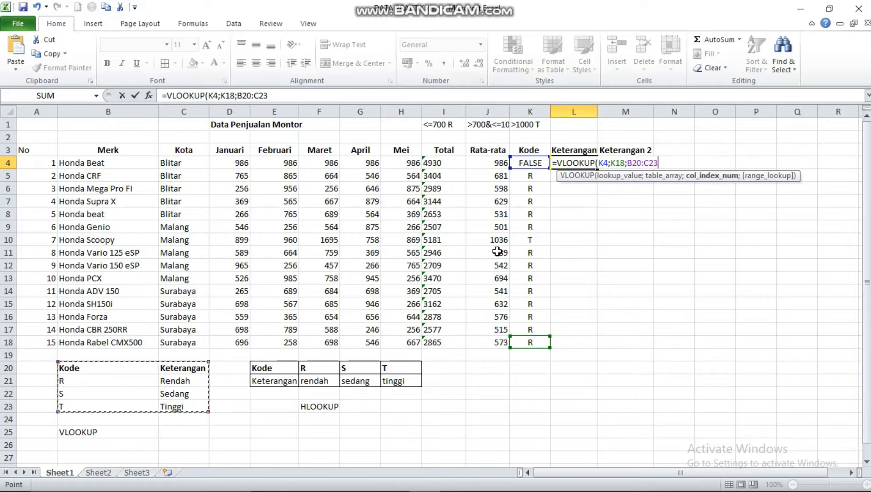
{"action": "type", "text": ";"}
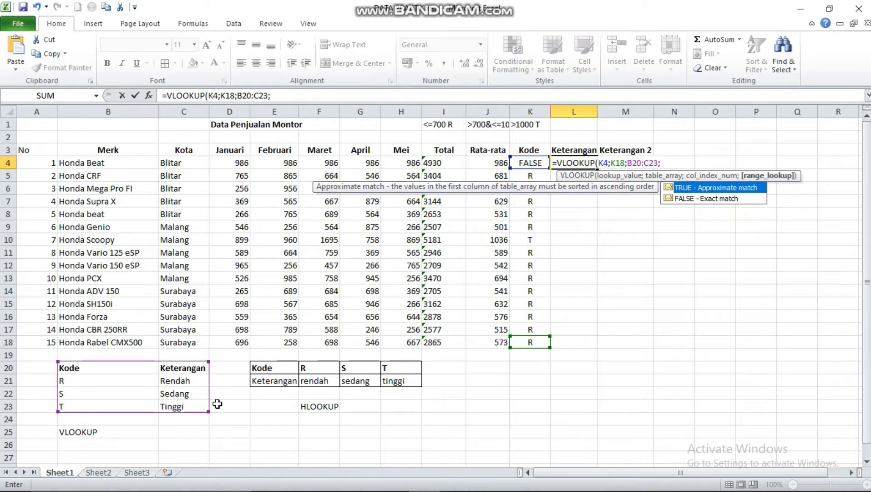
{"action": "type", "text": "2;"}
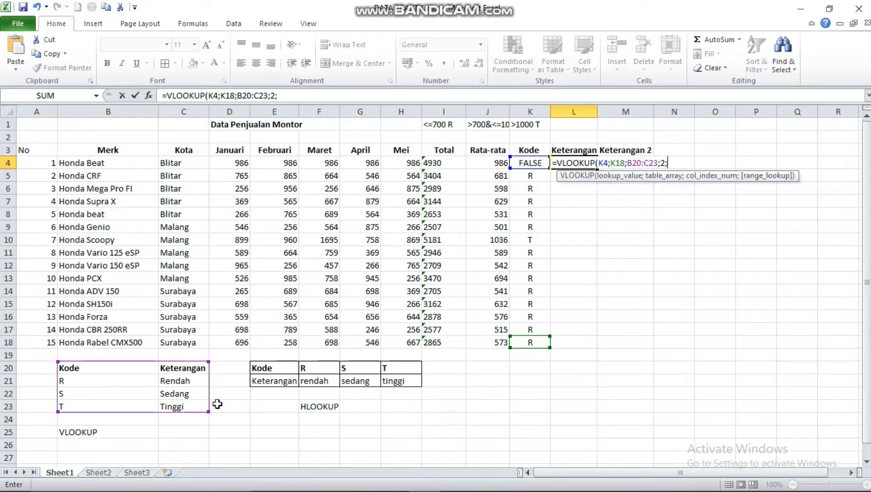
{"action": "type", "text": "fa"}
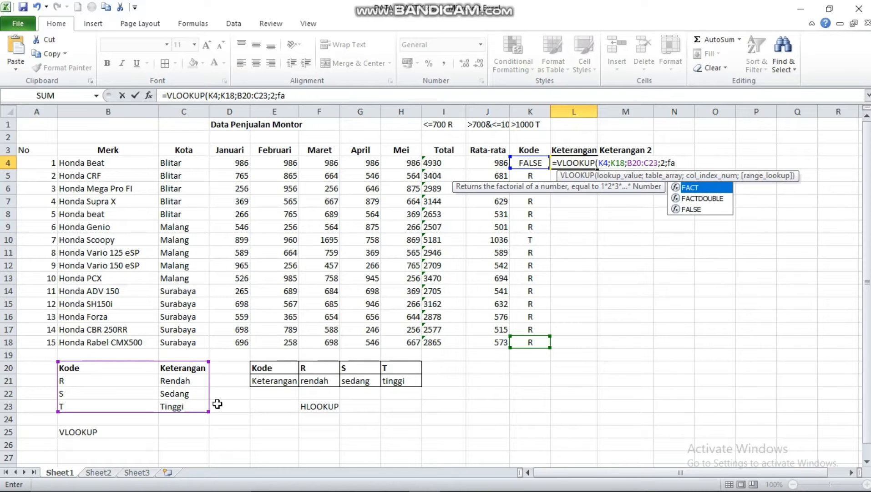
Add FALSE as the last argument of the L4 VLOOKUP formula and close its parenthesis
{"action": "key", "text": "BackSpace"}
{"action": "key", "text": "BackSpace"}
{"action": "type", "text": "F"}
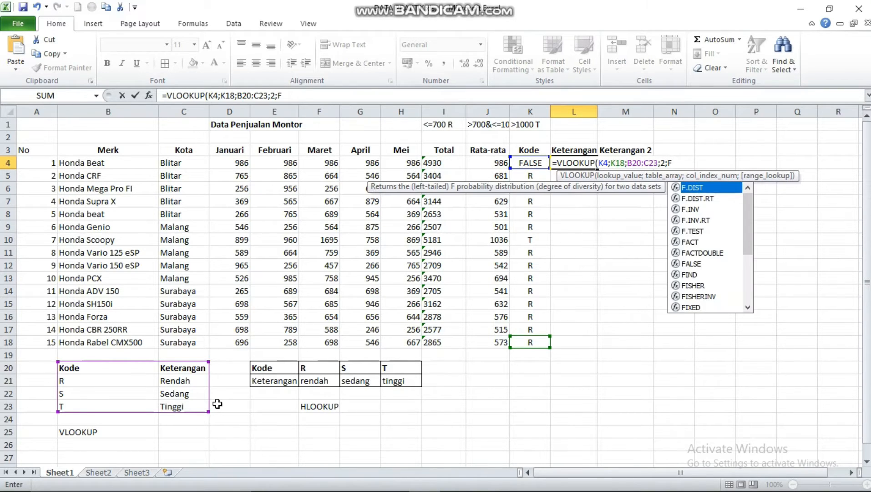
{"action": "type", "text": "ALSE"}
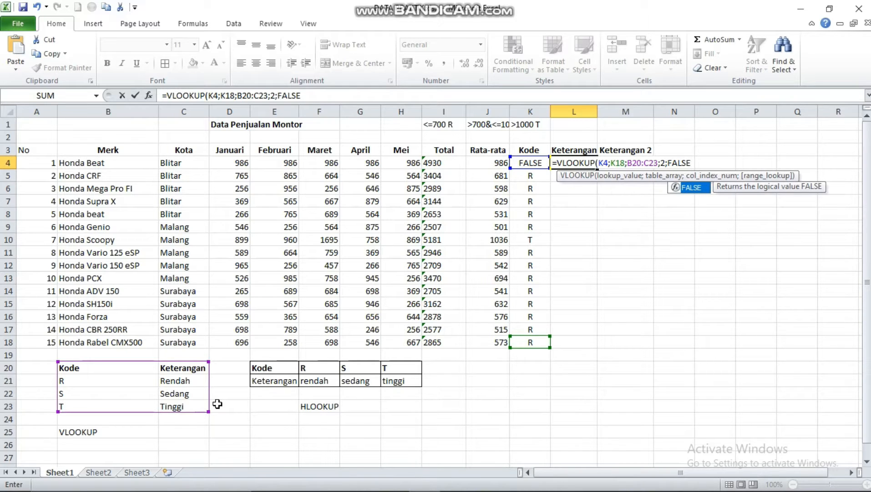
{"action": "type", "text": ")"}
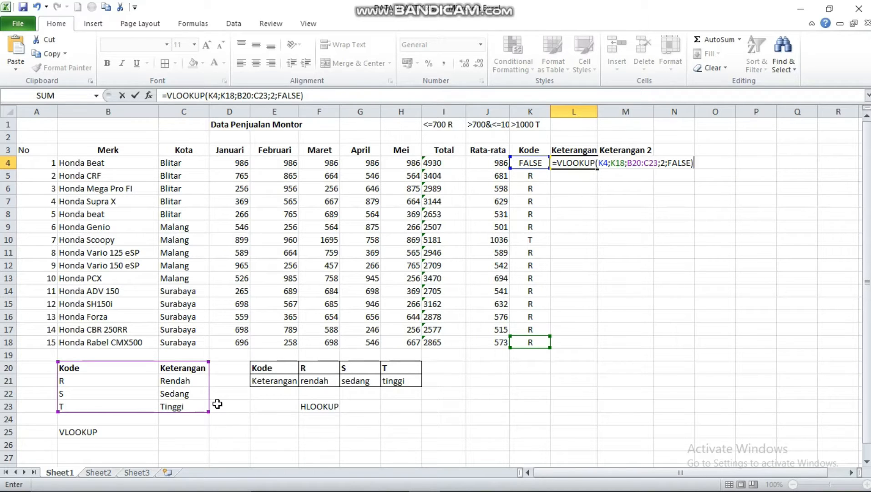
Make the K4 reference in the L4 formula absolute as $K$4
{"action": "left_click", "coordinate": [598, 163]}
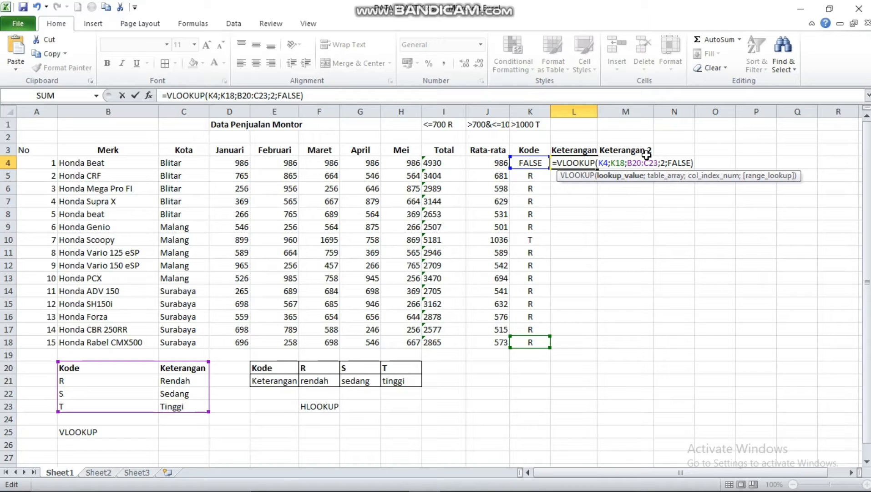
{"action": "type", "text": "$"}
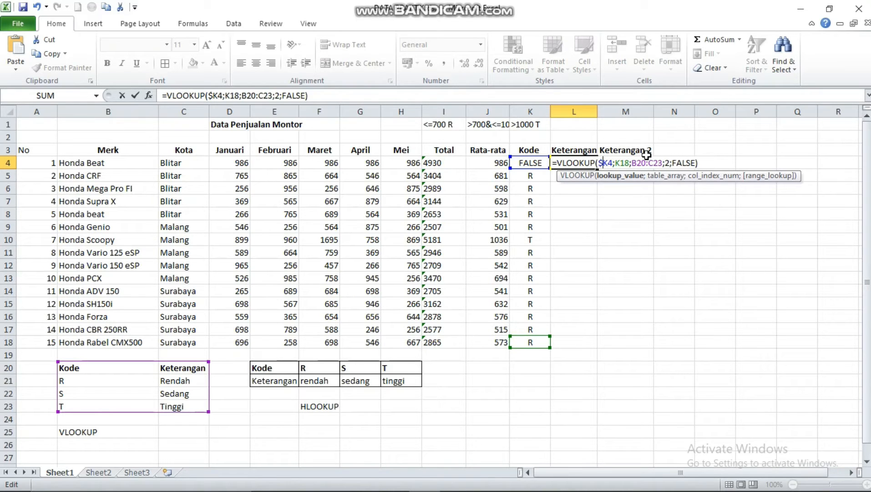
{"action": "key", "text": "Right"}
{"action": "type", "text": "$"}
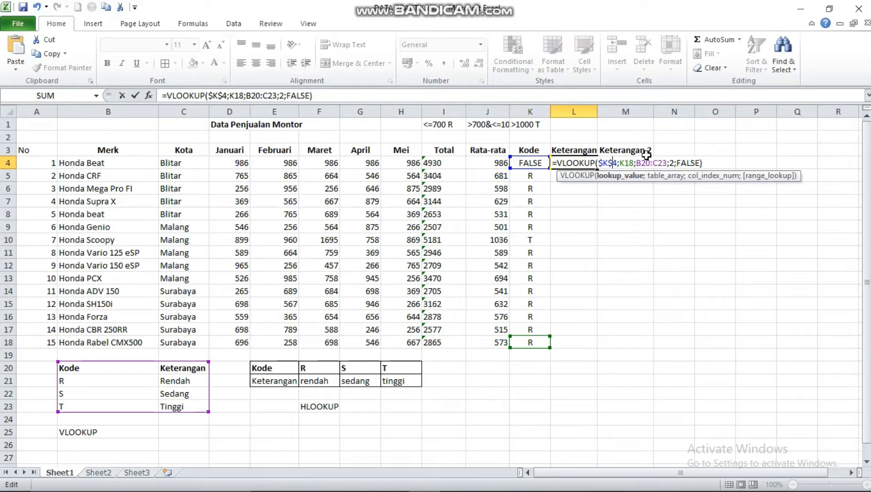
Make the K18 reference in the L4 formula absolute as $K$18
{"action": "key", "text": "Right"}
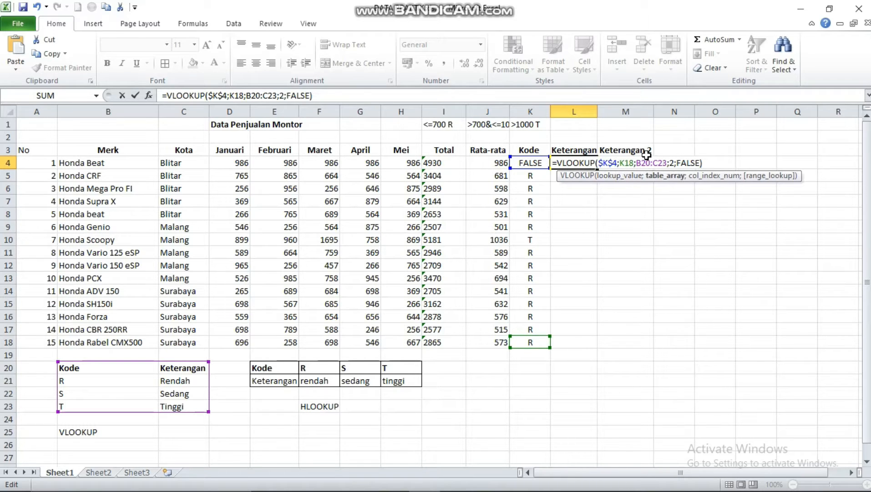
{"action": "type", "text": "$"}
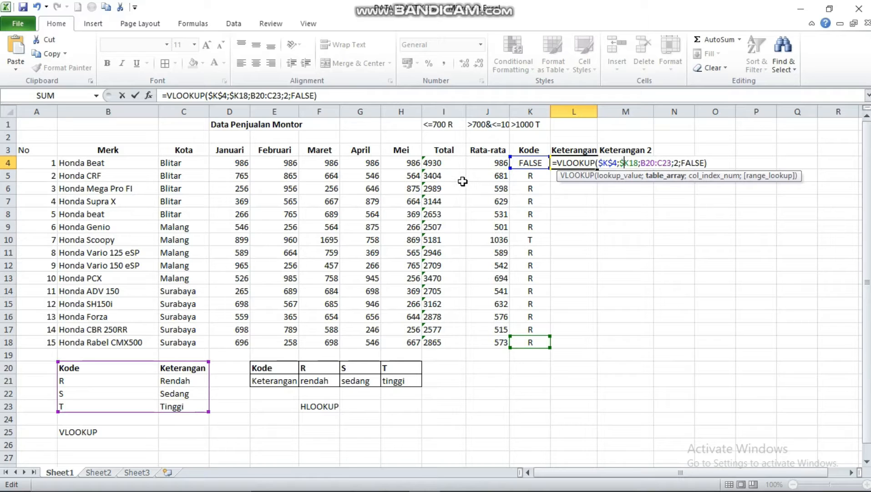
{"action": "key", "text": "shift+Right"}
{"action": "key", "text": "Right"}
{"action": "key", "text": "Left"}
{"action": "type", "text": "$"}
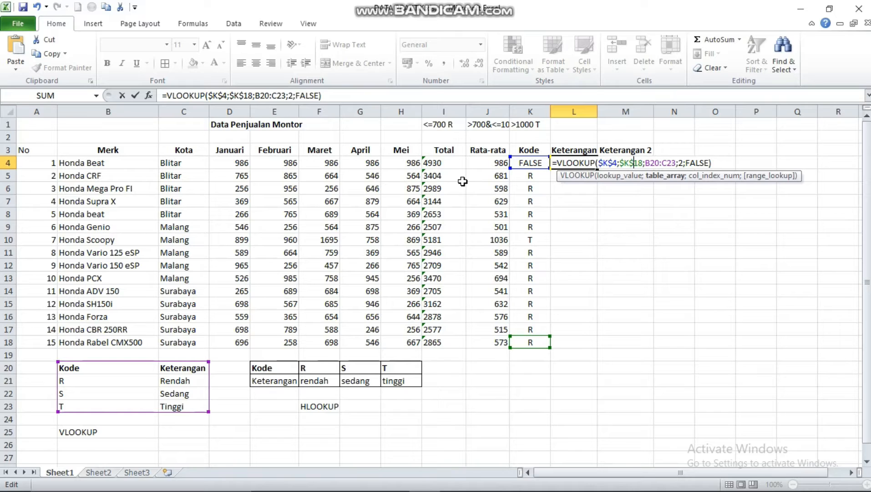
Make the first cell of the B20:C23 range in the L4 formula absolute as $B$20
{"action": "key", "text": "Right"}
{"action": "key", "text": "Right"}
{"action": "key", "text": "Right"}
{"action": "key", "text": "Right"}
{"action": "key", "text": "Right"}
{"action": "key", "text": "Right"}
{"action": "key", "text": "Right"}
{"action": "key", "text": "Right"}
{"action": "key", "text": "Right"}
{"action": "key", "text": "Right"}
{"action": "key", "text": "Right"}
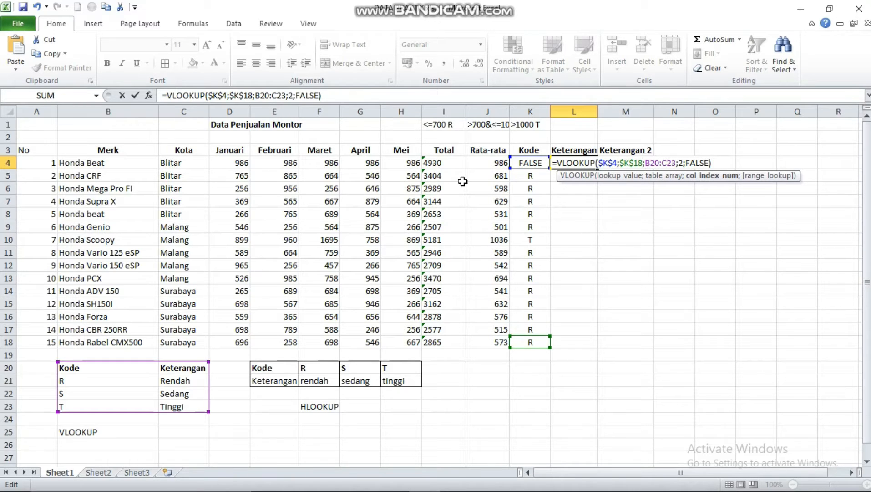
{"action": "key", "text": "Left"}
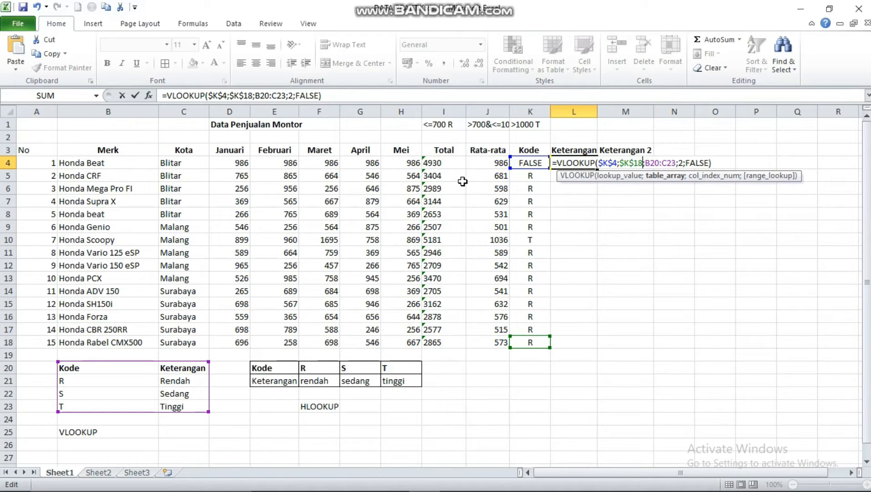
{"action": "key", "text": "Right"}
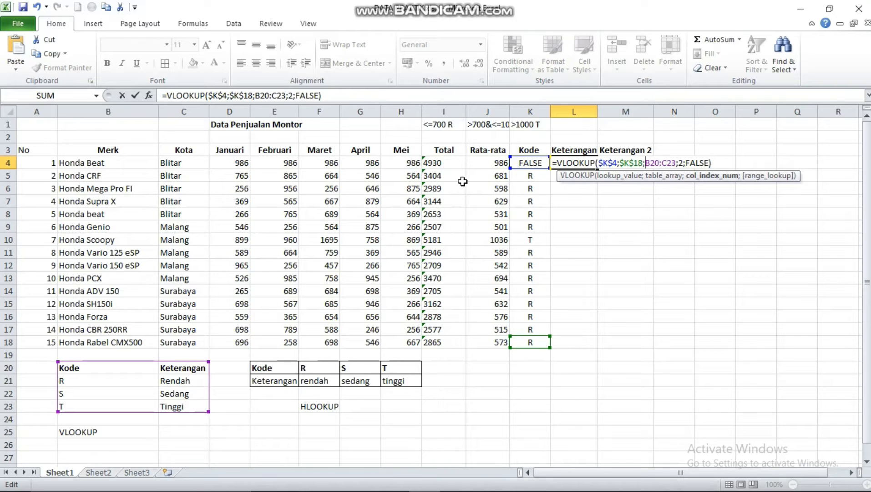
{"action": "type", "text": "$"}
{"action": "key", "text": "Right"}
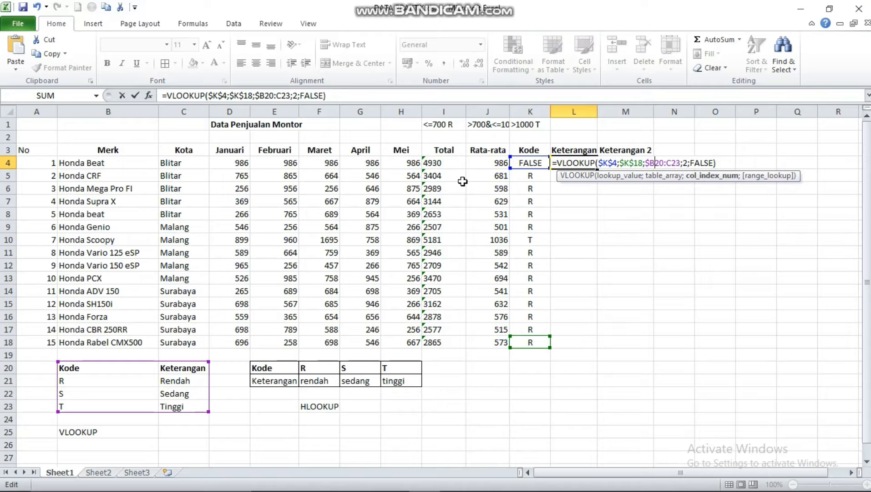
{"action": "type", "text": "$"}
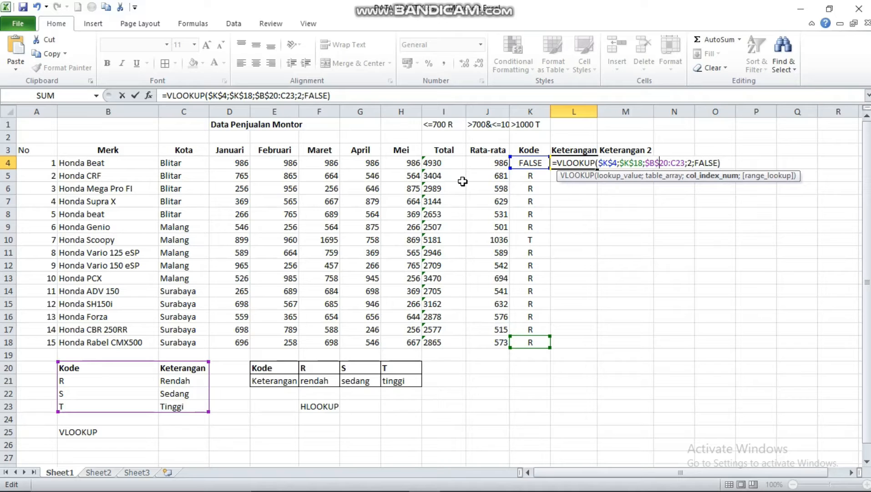
Remove both dollar signs from the lookup value in the L4 formula, restoring it to relative K4
{"action": "key", "text": "Left"}
{"action": "key", "text": "Left"}
{"action": "key", "text": "Left"}
{"action": "key", "text": "Left"}
{"action": "key", "text": "Left"}
{"action": "key", "text": "Left"}
{"action": "key", "text": "Left"}
{"action": "key", "text": "Left"}
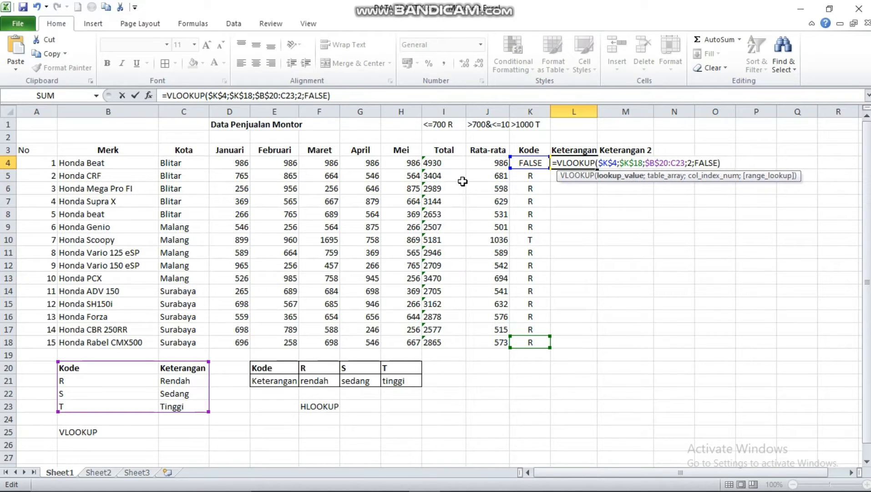
{"action": "key", "text": "BackSpace"}
{"action": "key", "text": "Left"}
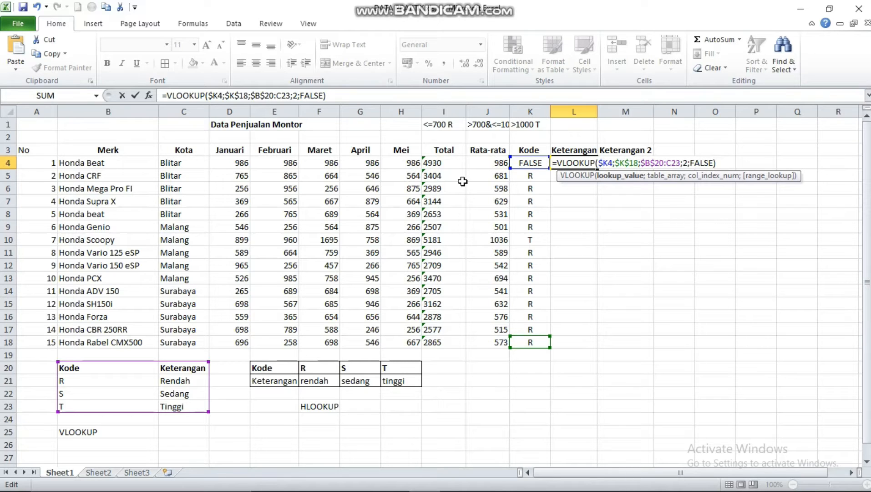
{"action": "key", "text": "BackSpace"}
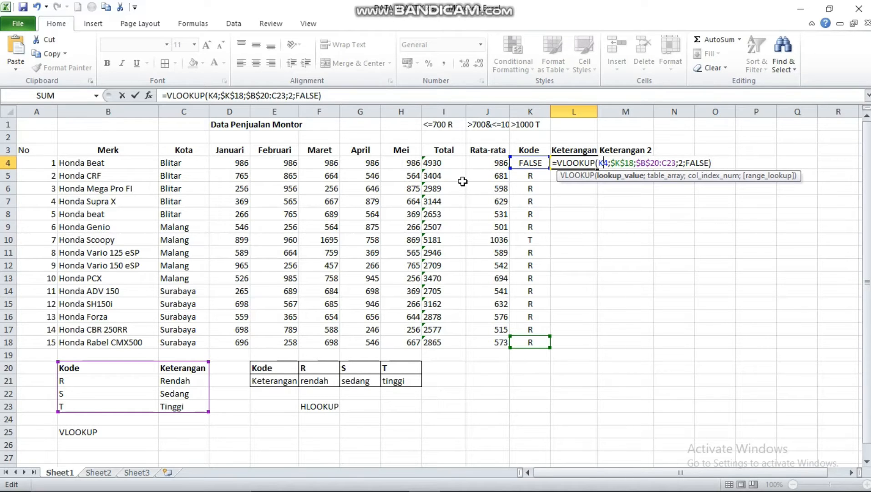
Try to commit the L4 formula as =VLOOKUP(K4;$K$18;$B$20:C23;2;FALSE)
{"action": "key", "text": "Right"}
{"action": "key", "text": "Right"}
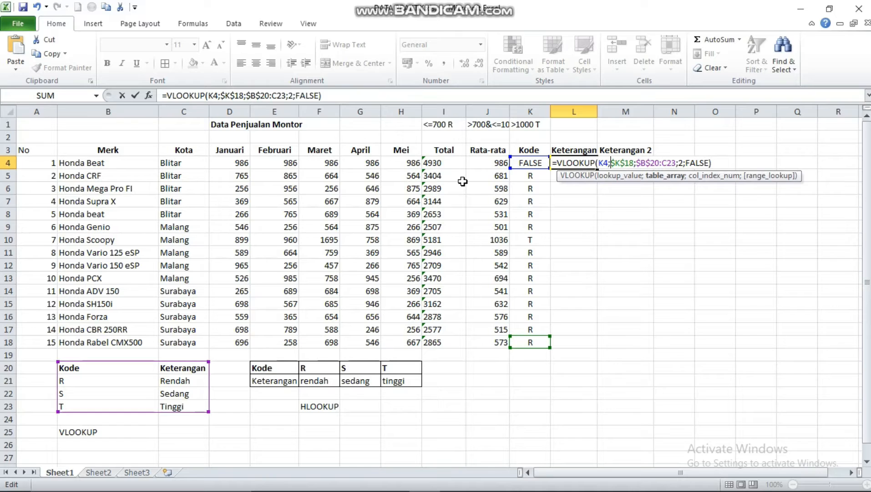
{"action": "key", "text": "Right"}
{"action": "key", "text": "Right"}
{"action": "key", "text": "Right"}
{"action": "key", "text": "Right"}
{"action": "key", "text": "Right"}
{"action": "key", "text": "Right"}
{"action": "key", "text": "Right"}
{"action": "key", "text": "Right"}
{"action": "key", "text": "Right"}
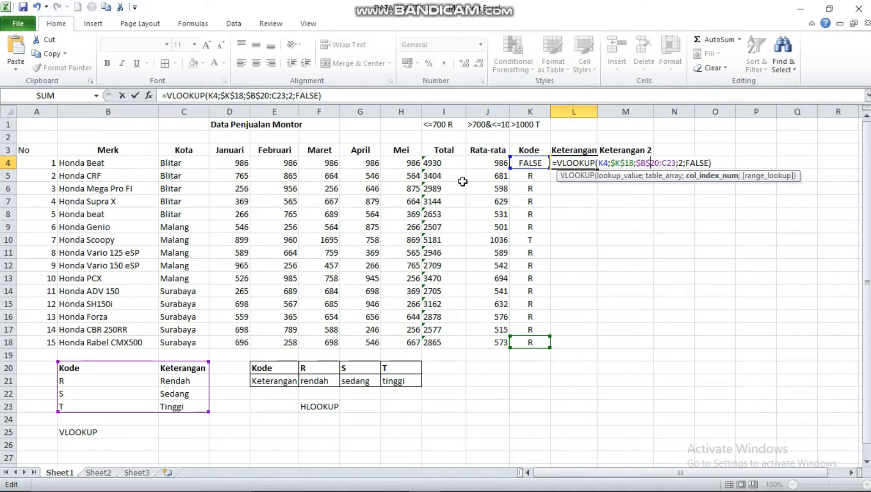
{"action": "key", "text": "Right"}
{"action": "key", "text": "Return"}
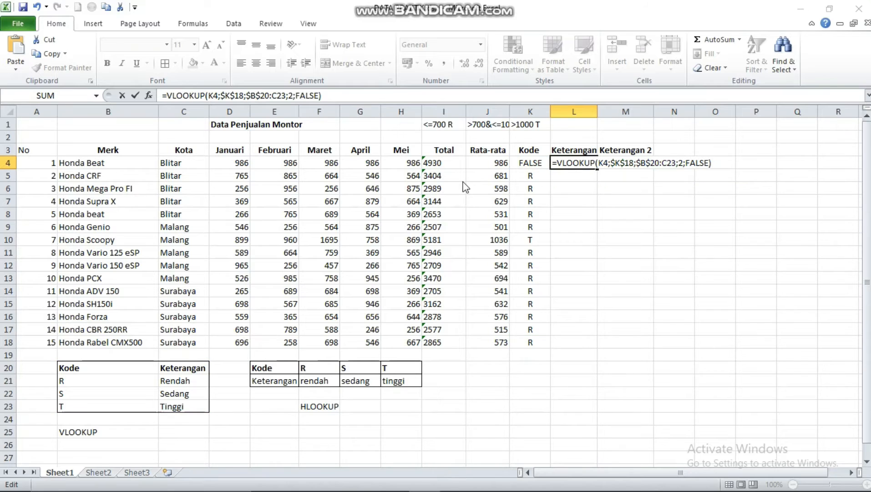
{"action": "left_click", "coordinate": [696, 234]}
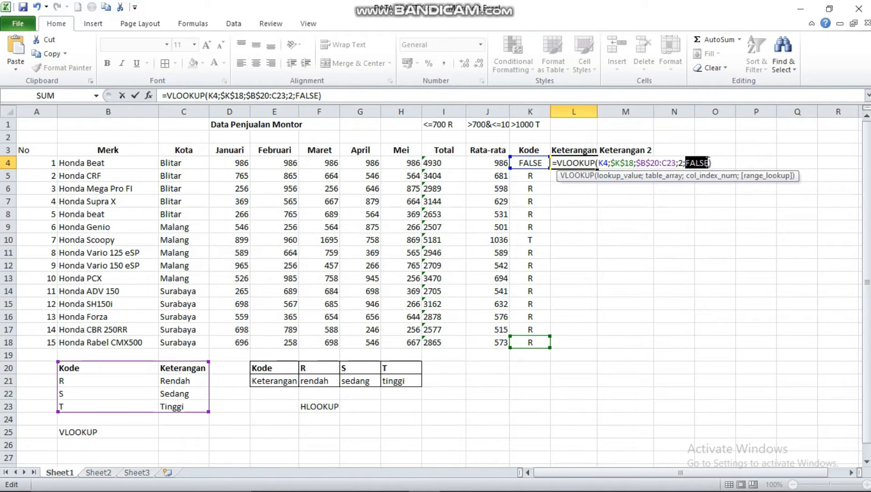
Replace the L4 formula with a new VLOOKUP that takes the Kode range K4:K18 as its lookup value
{"action": "left_click_drag", "start_coordinate": [726, 163], "coordinate": [554, 162]}
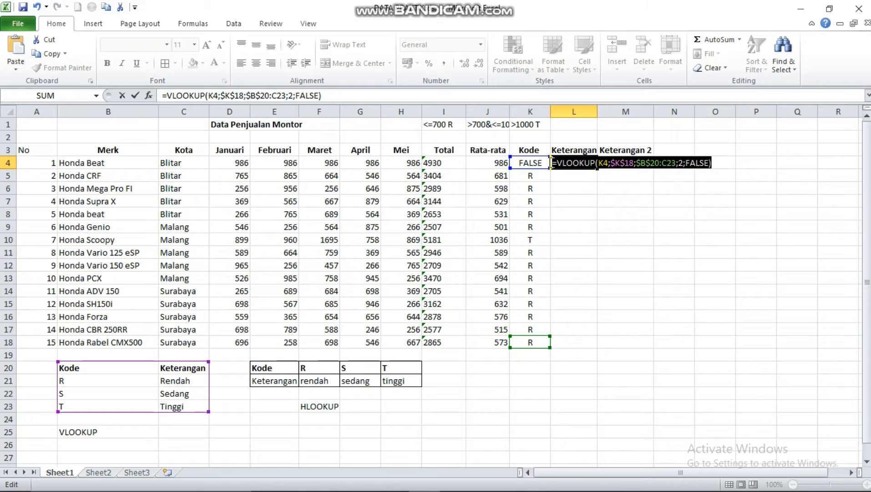
{"action": "key", "text": "Escape"}
{"action": "type", "text": "=VLOOK"}
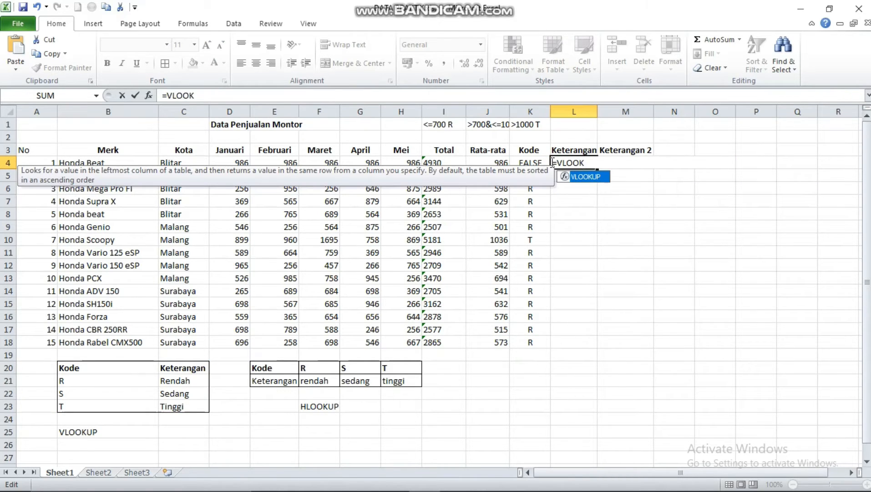
{"action": "type", "text": "UP"}
{"action": "type", "text": "("}
{"action": "left_click", "coordinate": [537, 165]}
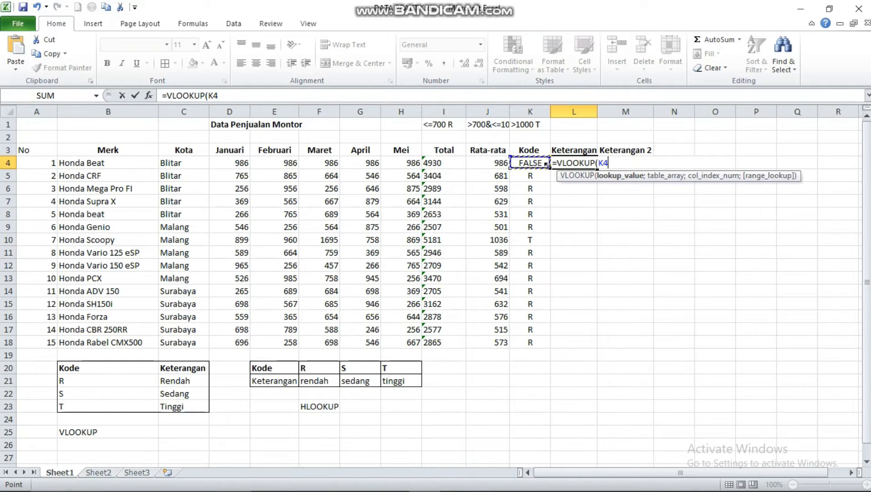
{"action": "left_click_drag", "start_coordinate": [546, 165], "coordinate": [553, 345]}
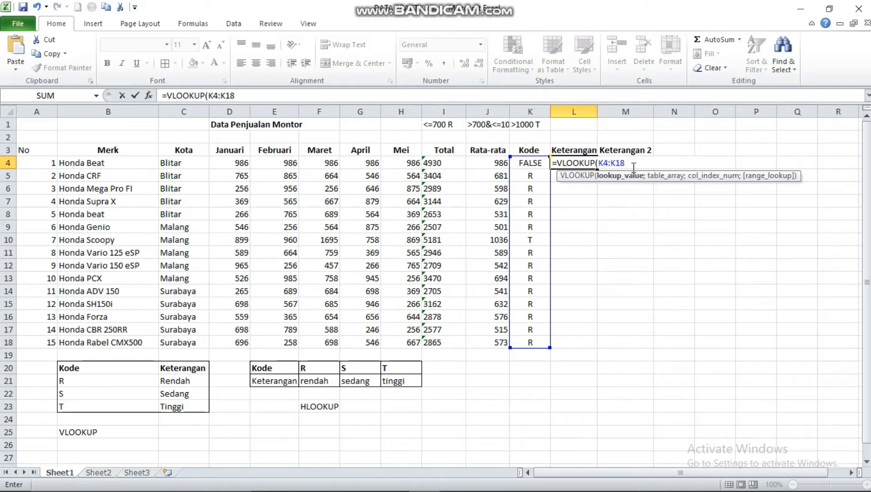
Complete the L4 VLOOKUP arguments with table array B20:C23, column index 2 and FALSE for an exact match
{"action": "type", "text": ";"}
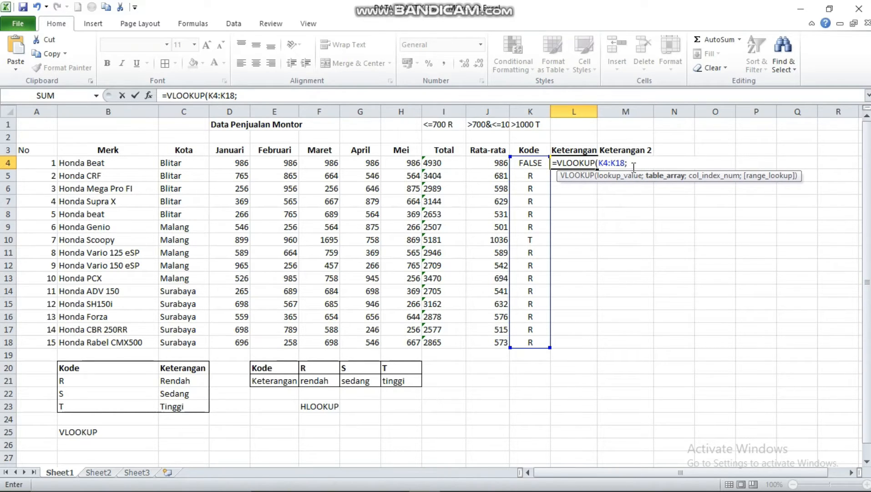
{"action": "left_click", "coordinate": [67, 366]}
{"action": "left_click_drag", "start_coordinate": [67, 366], "coordinate": [182, 406]}
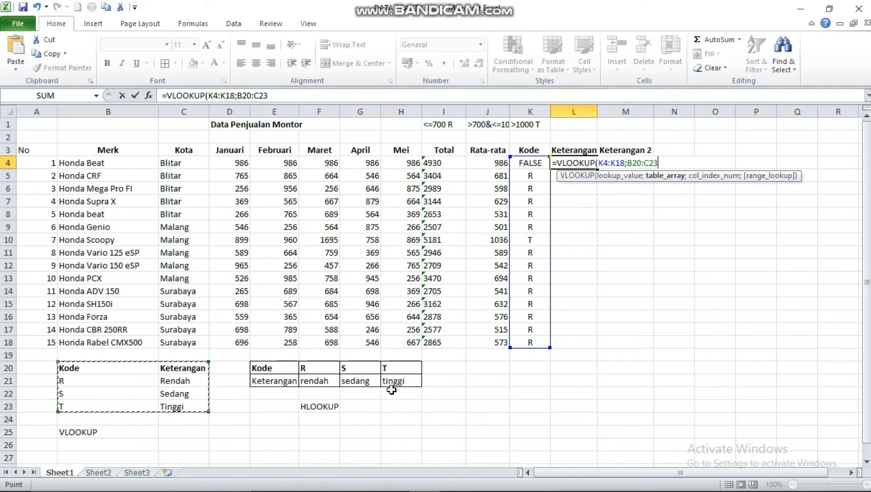
{"action": "type", "text": ";"}
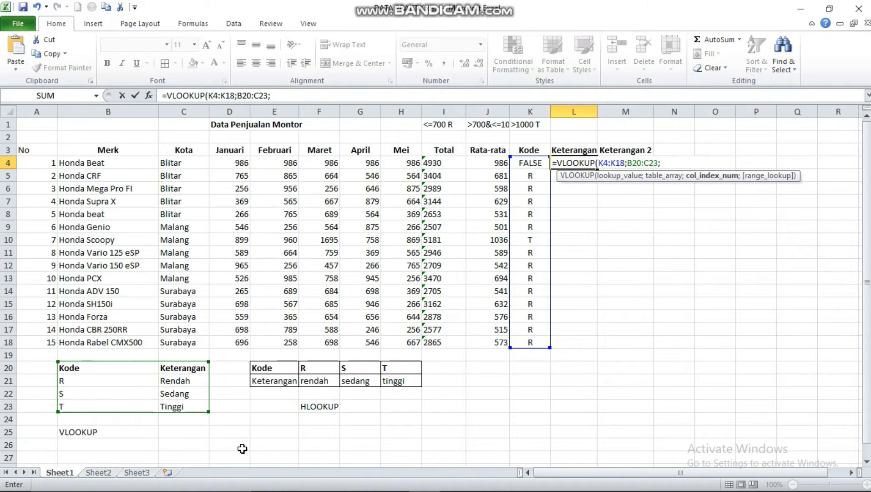
{"action": "type", "text": "2"}
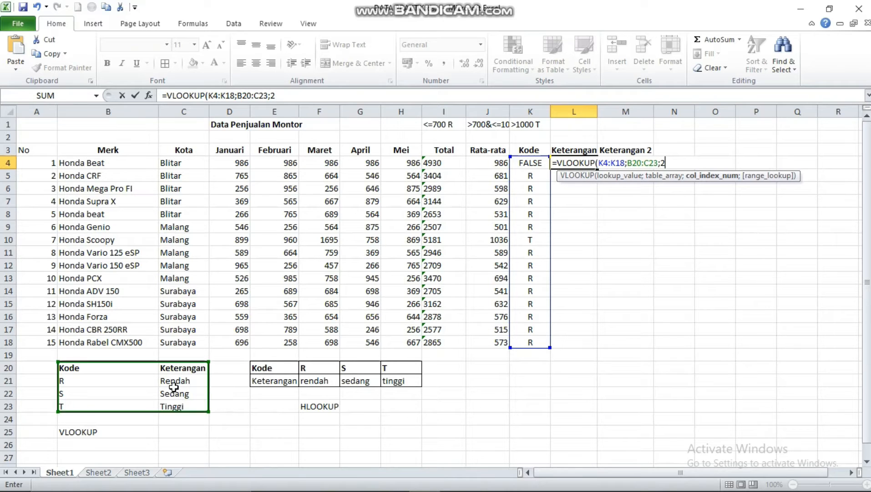
{"action": "type", "text": ";"}
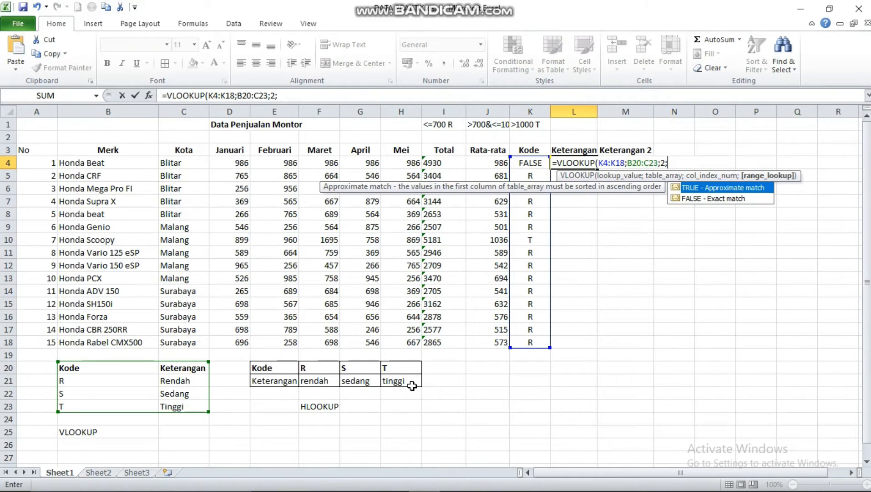
{"action": "type", "text": "FALSE"}
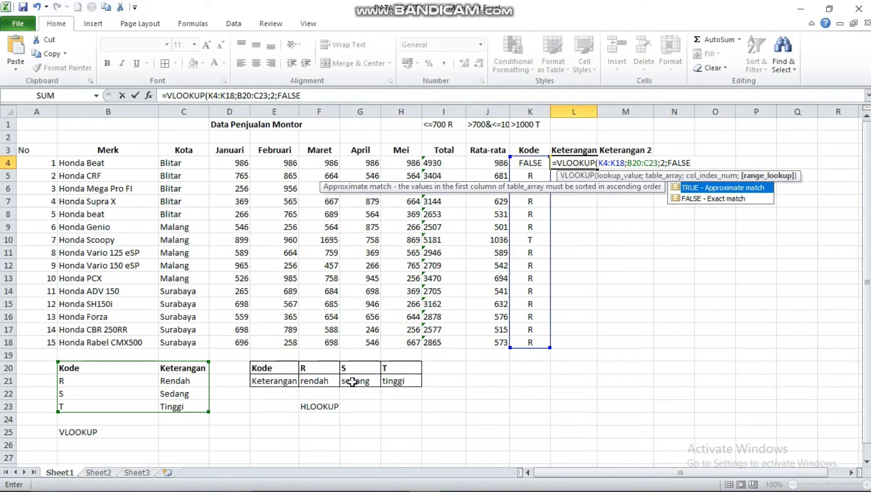
Make the table range in the L4 VLOOKUP absolute as $B$20:$C$23 and commit the formula
{"action": "left_click", "coordinate": [628, 163]}
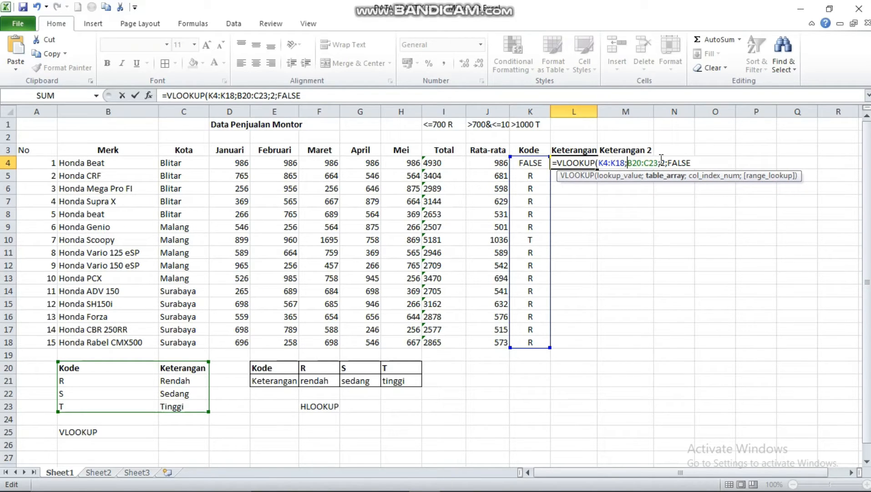
{"action": "type", "text": "$"}
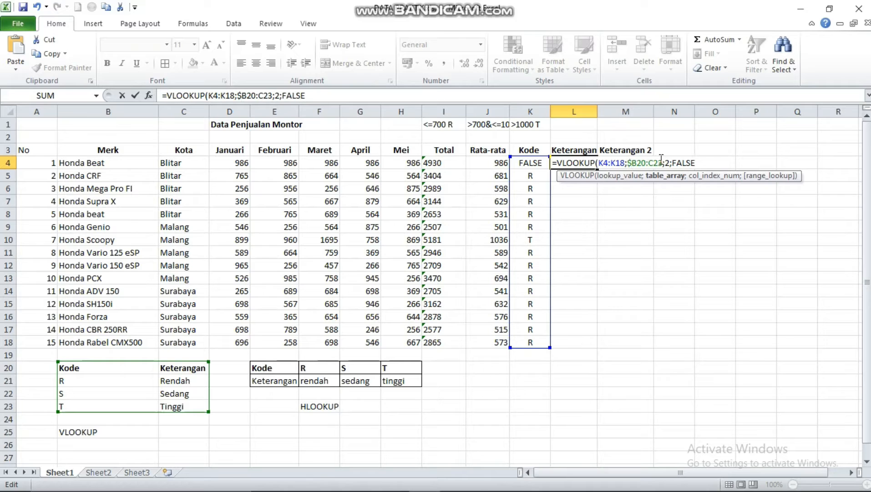
{"action": "key", "text": "Right"}
{"action": "type", "text": "$"}
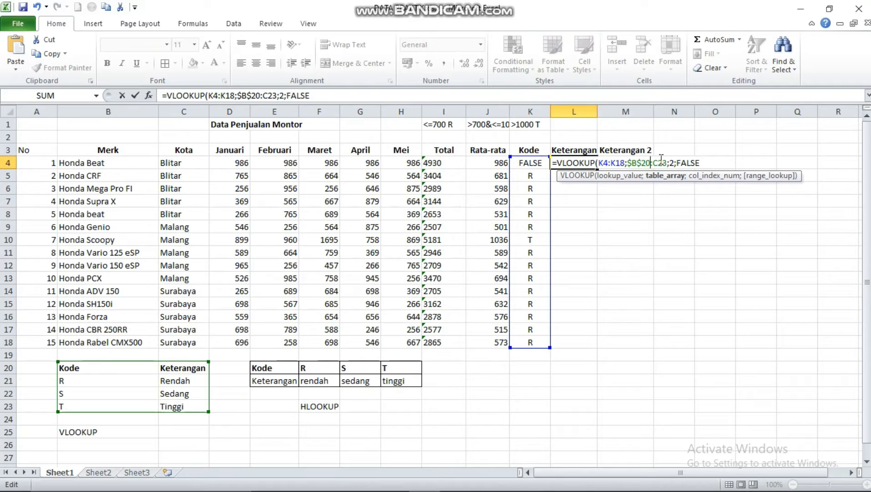
{"action": "key", "text": "Right"}
{"action": "type", "text": "$B"}
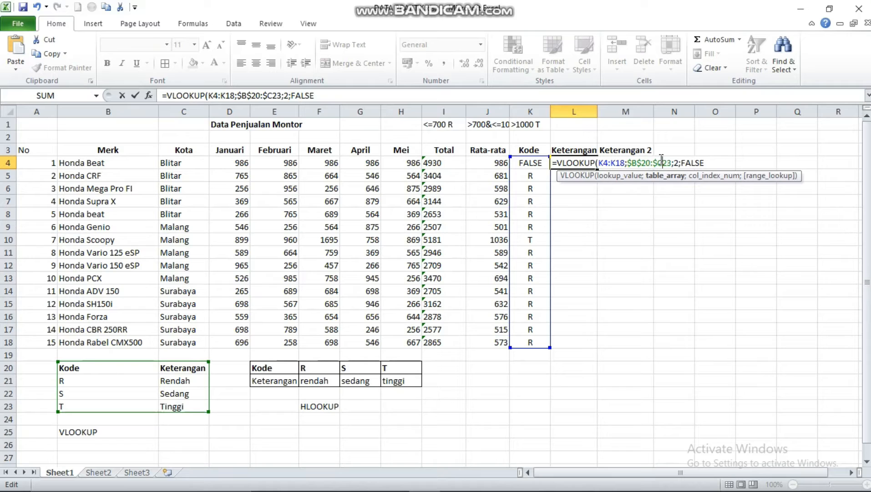
{"action": "type", "text": "$"}
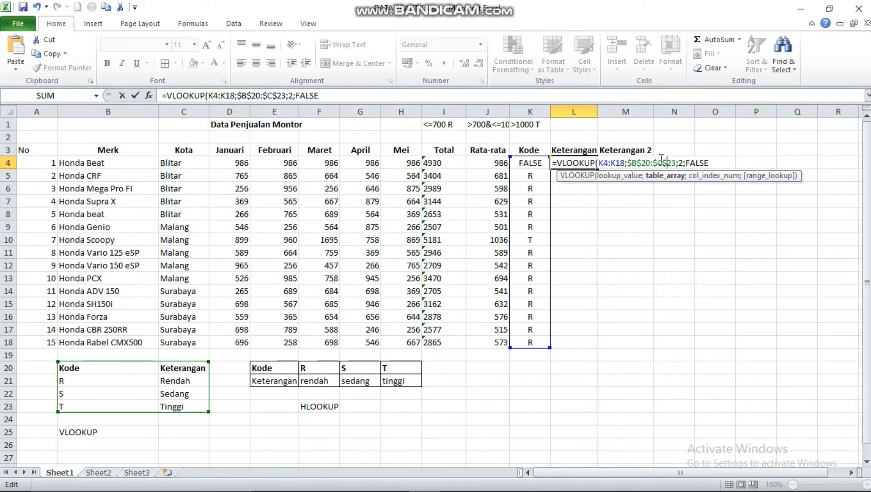
{"action": "key", "text": "ctrl+Return"}
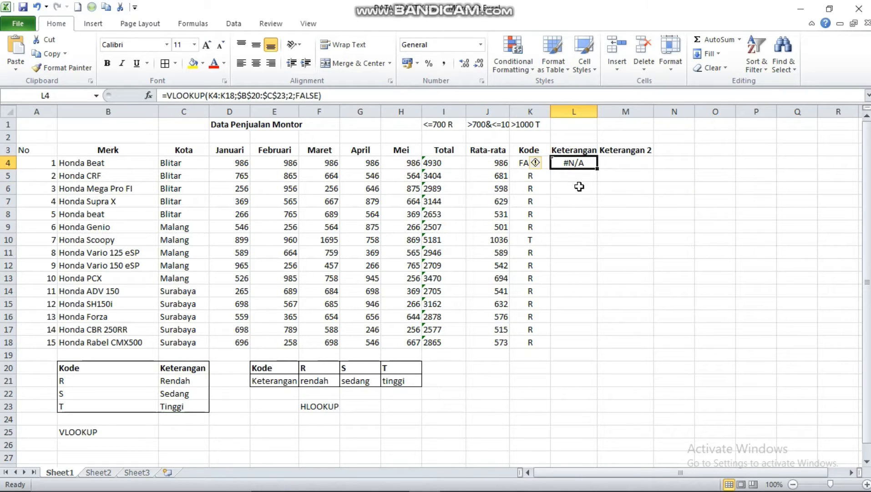
Fill the VLOOKUP formula from L4 down the Keterangan column to L18 and check the copied formulas
{"action": "left_click_drag", "start_coordinate": [598, 168], "coordinate": [569, 343]}
{"action": "left_click", "coordinate": [655, 268]}
{"action": "left_click", "coordinate": [591, 230]}
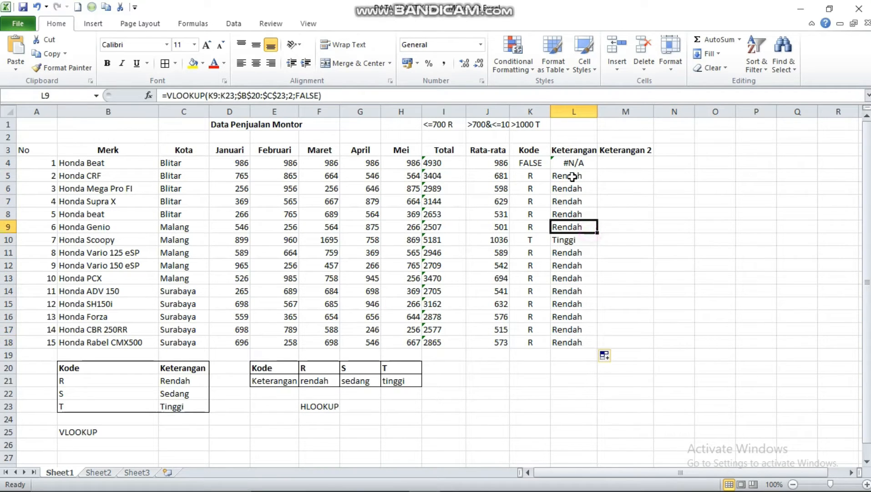
{"action": "left_click", "coordinate": [572, 176]}
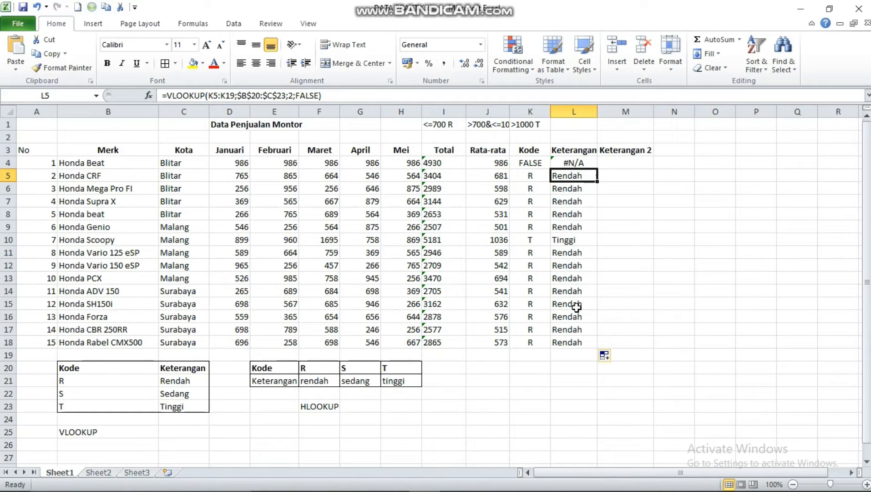
Select M4:M18 in the Keterangan 2 column and start an HLOOKUP formula with lookup value K4:K18
{"action": "left_click_drag", "start_coordinate": [617, 162], "coordinate": [626, 342]}
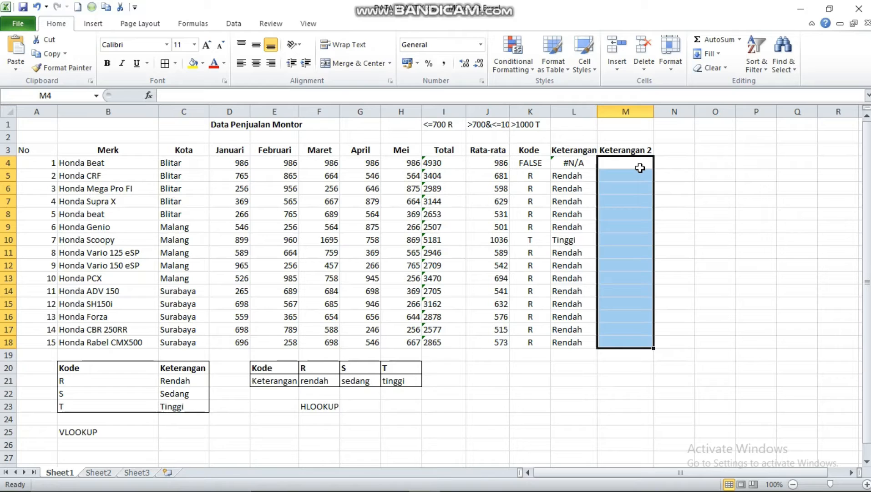
{"action": "type", "text": "=hlookup"}
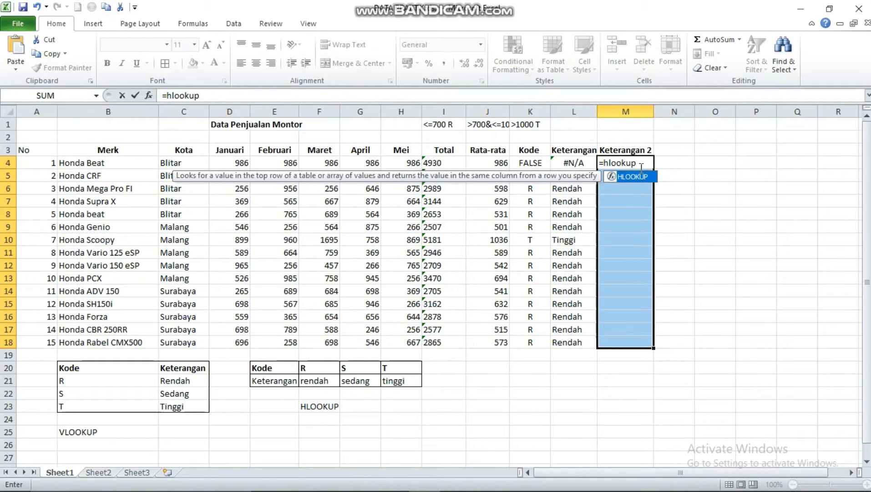
{"action": "type", "text": "("}
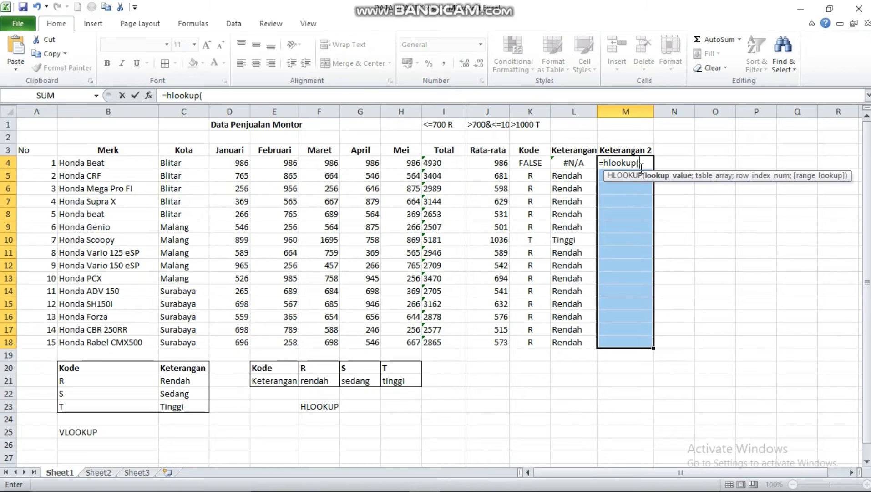
{"action": "left_click", "coordinate": [538, 165]}
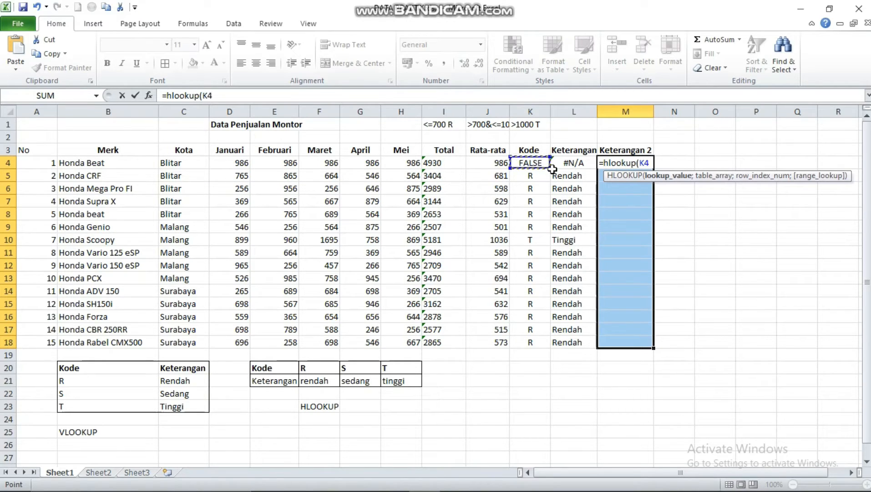
{"action": "left_click_drag", "start_coordinate": [547, 166], "coordinate": [534, 348]}
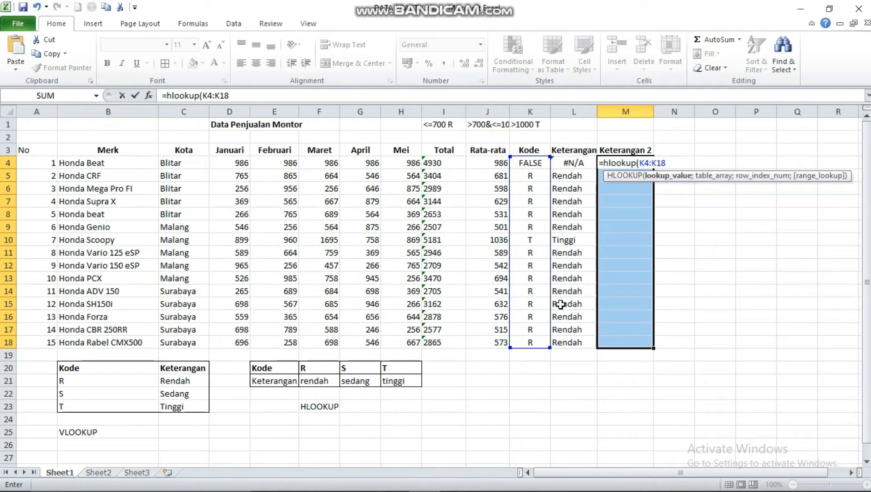
{"action": "type", "text": ";"}
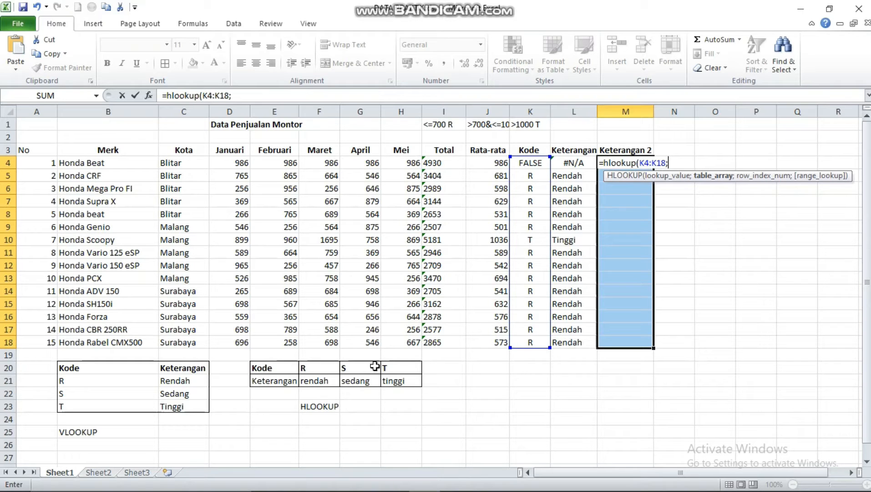
Complete the HLOOKUP arguments in M4 with table array E20:H21, row index 2 and FALSE
{"action": "left_click_drag", "start_coordinate": [254, 364], "coordinate": [411, 385]}
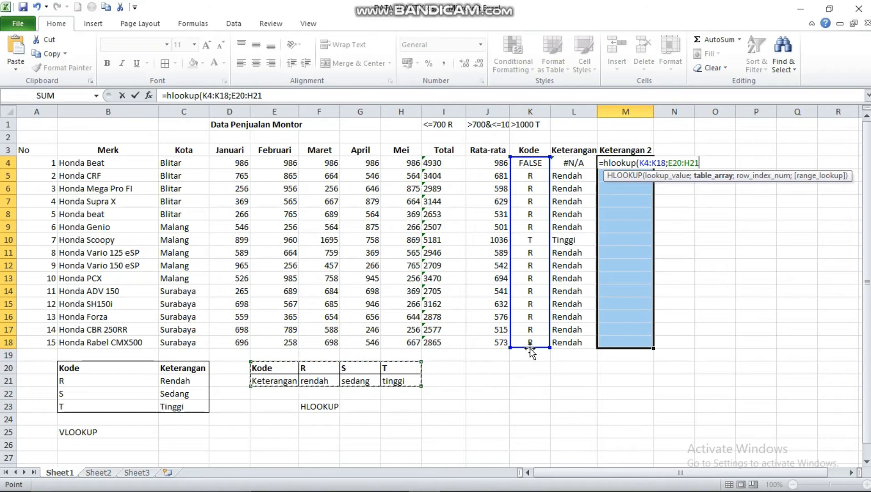
{"action": "type", "text": ";"}
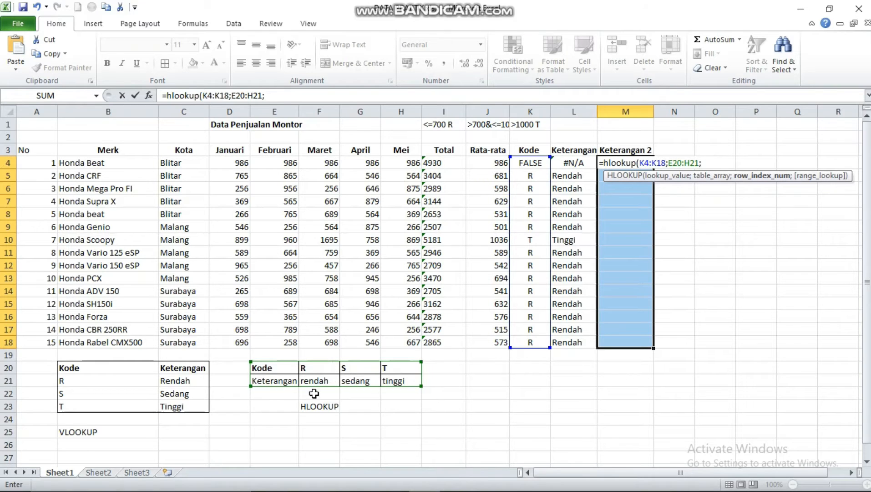
{"action": "type", "text": "2;"}
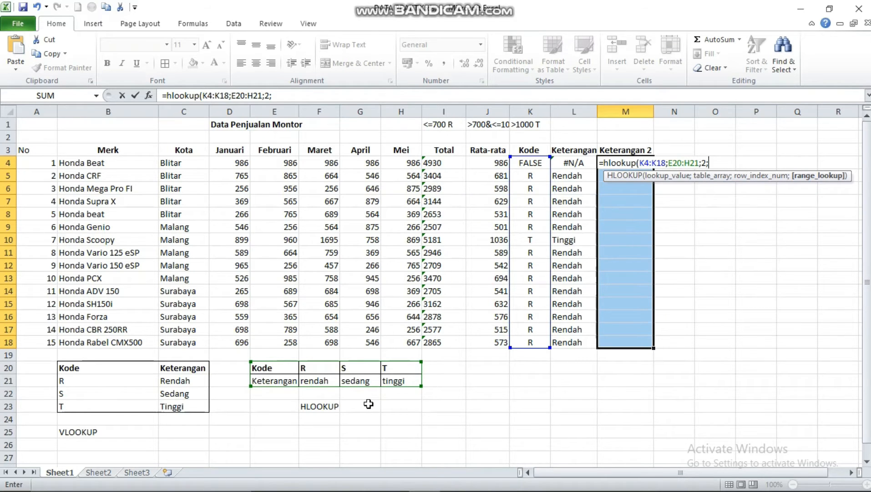
{"action": "type", "text": "FALSE"}
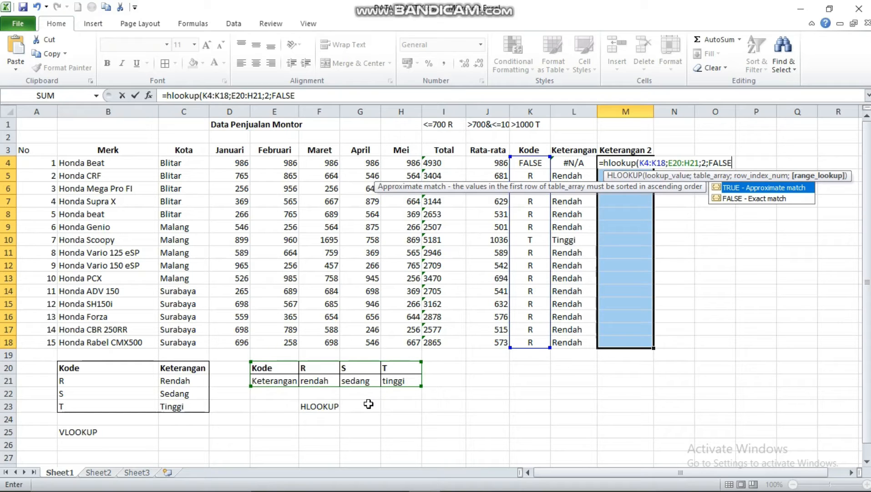
{"action": "type", "text": ")"}
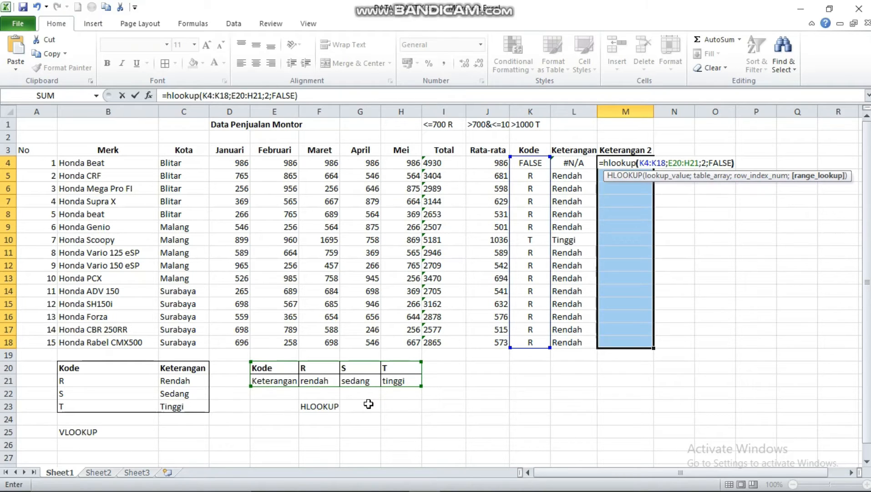
Make the table range in the M4 HLOOKUP formula absolute as $E$20:$H$21 and commit the formula
{"action": "left_click", "coordinate": [668, 159]}
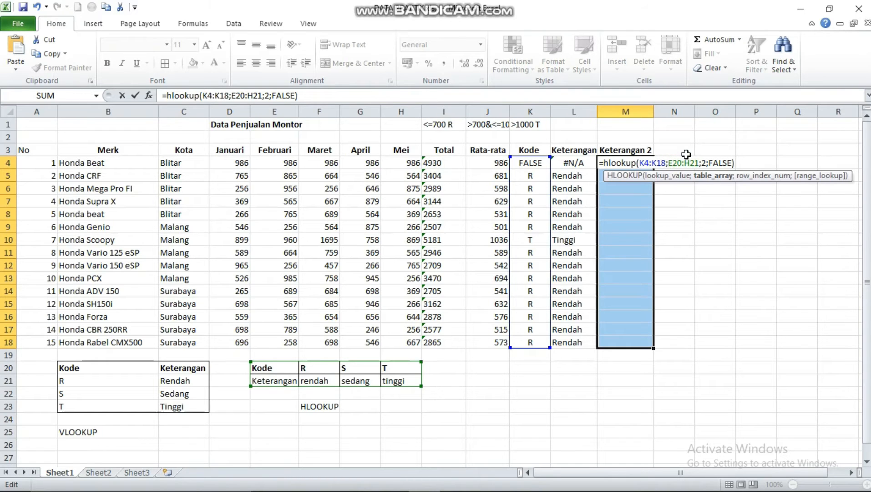
{"action": "type", "text": "$E"}
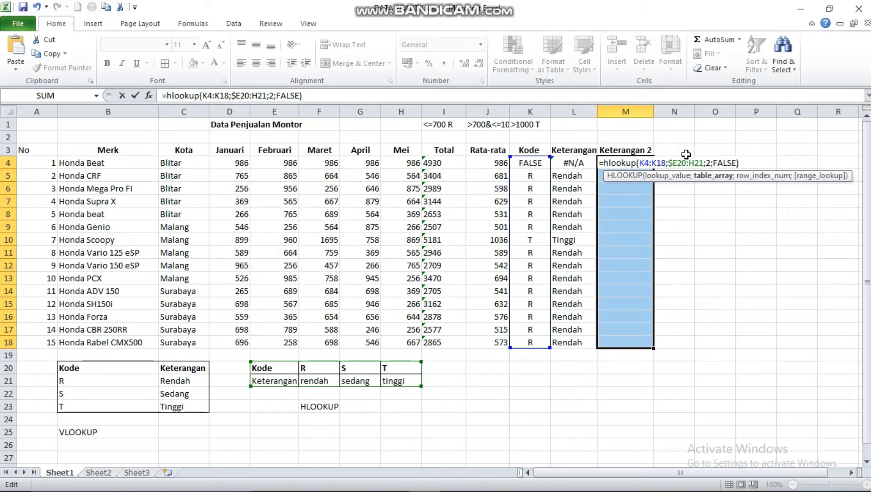
{"action": "type", "text": "$"}
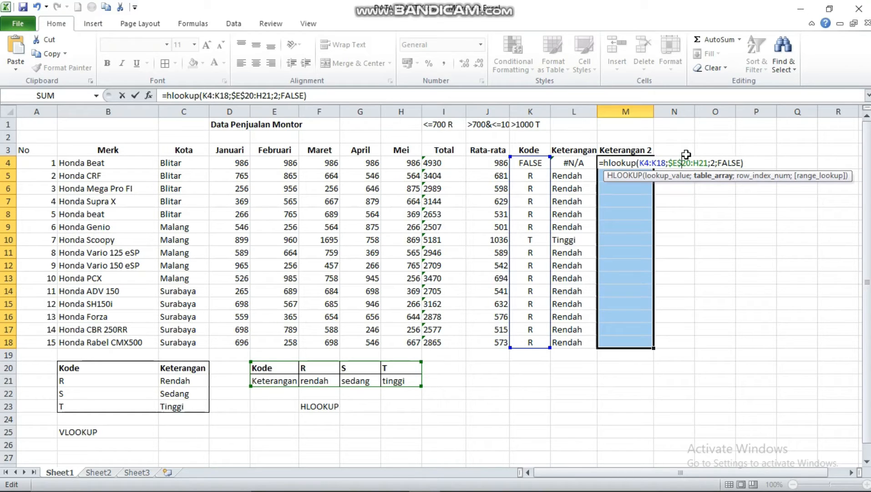
{"action": "key", "text": "Right"}
{"action": "key", "text": "Right"}
{"action": "type", "text": "@"}
{"action": "key", "text": "BackSpace"}
{"action": "type", "text": "$"}
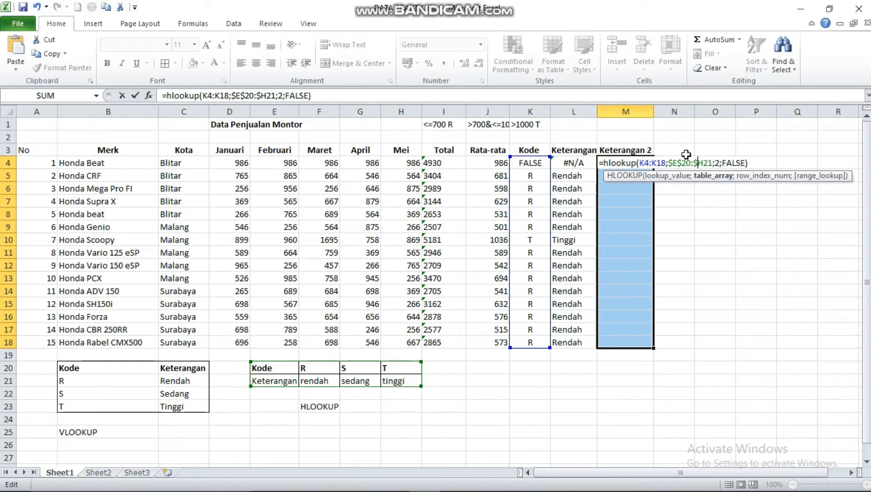
{"action": "key", "text": "Right"}
{"action": "type", "text": "$"}
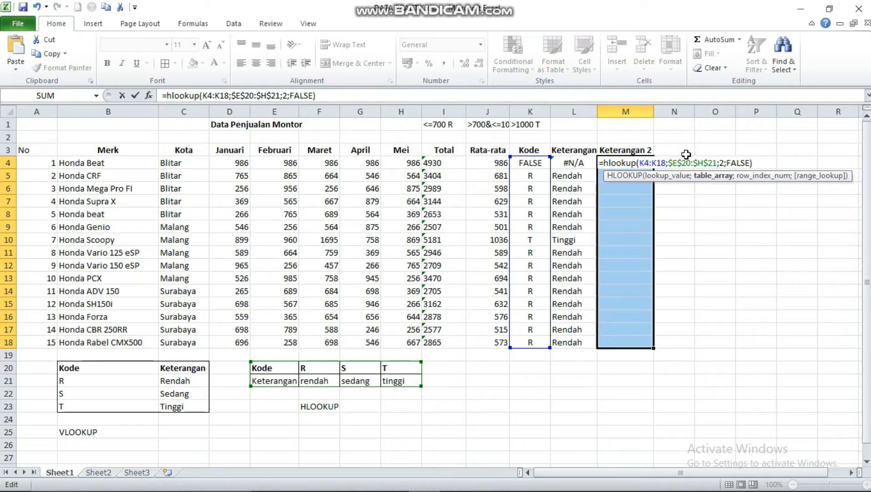
{"action": "key", "text": "Return"}
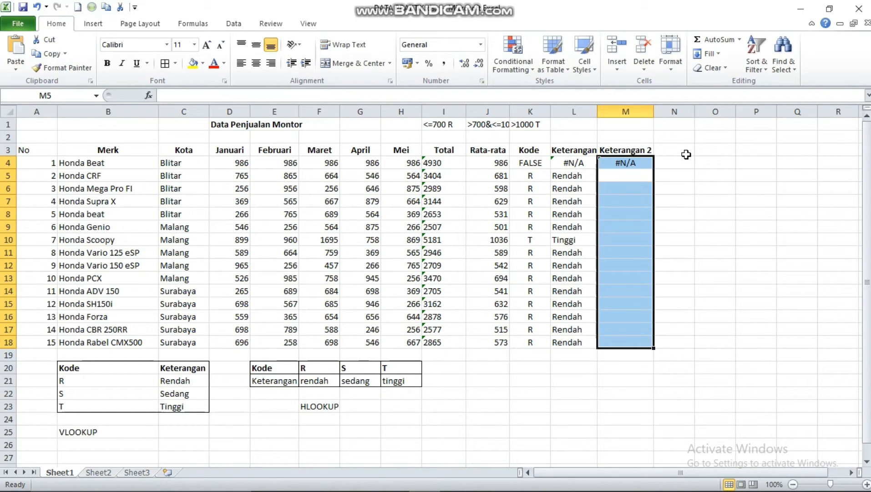
Fill the HLOOKUP formula from M4 down the Keterangan 2 column to M18
{"action": "left_click", "coordinate": [619, 160]}
{"action": "left_click_drag", "start_coordinate": [651, 173], "coordinate": [651, 221]}
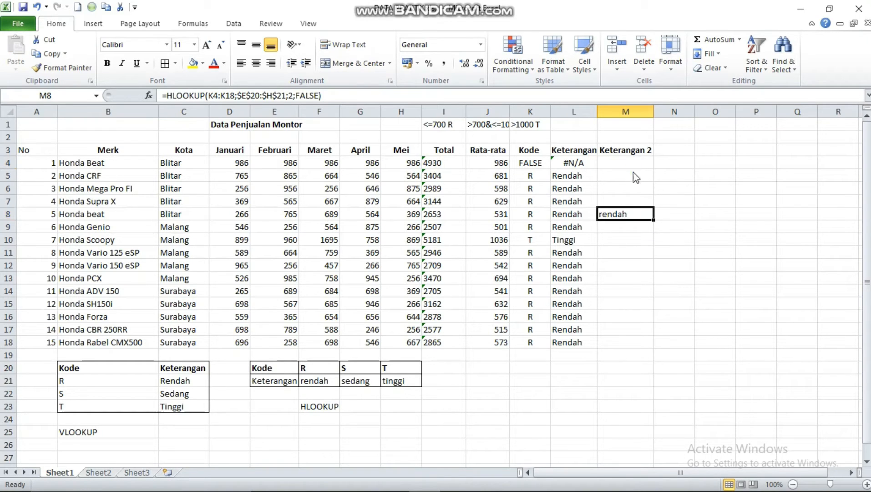
{"action": "key", "text": "ctrl+z"}
{"action": "left_click_drag", "start_coordinate": [653, 169], "coordinate": [651, 346]}
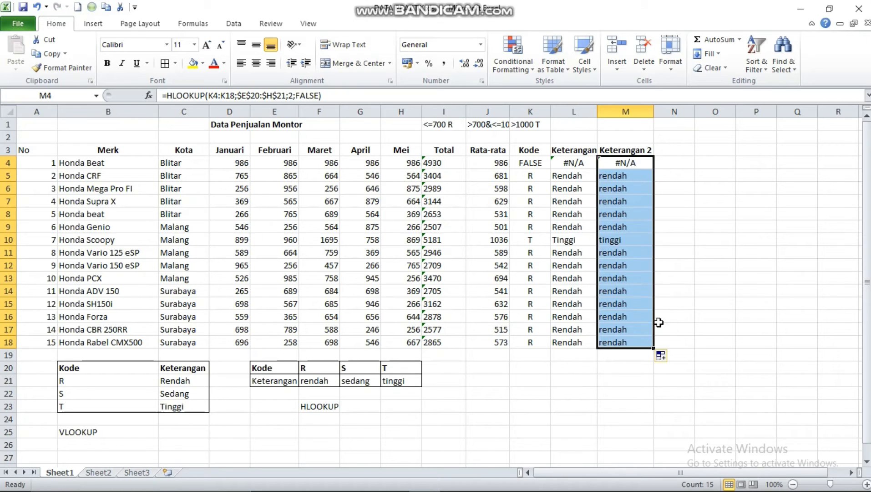
{"action": "left_click", "coordinate": [715, 239]}
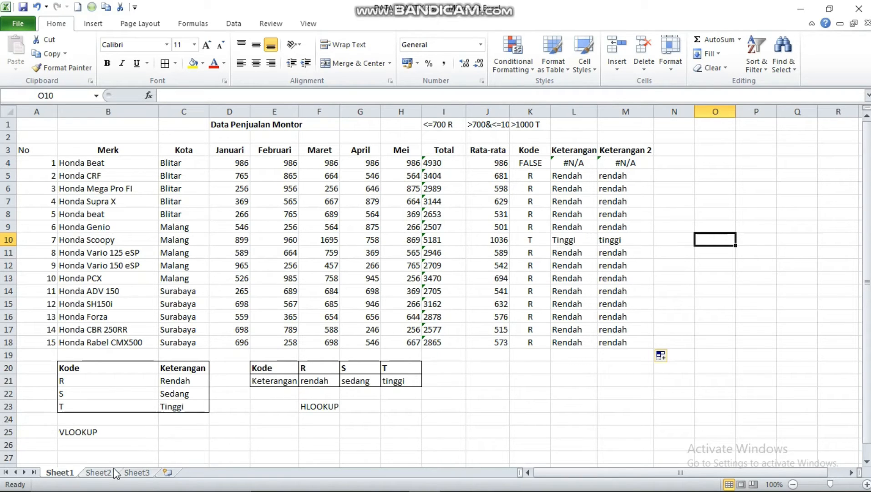
On Sheet2, start a VLOOKUP formula in the first Total Bruto cell, D3, with B3 as the lookup value
{"action": "left_click", "coordinate": [98, 472]}
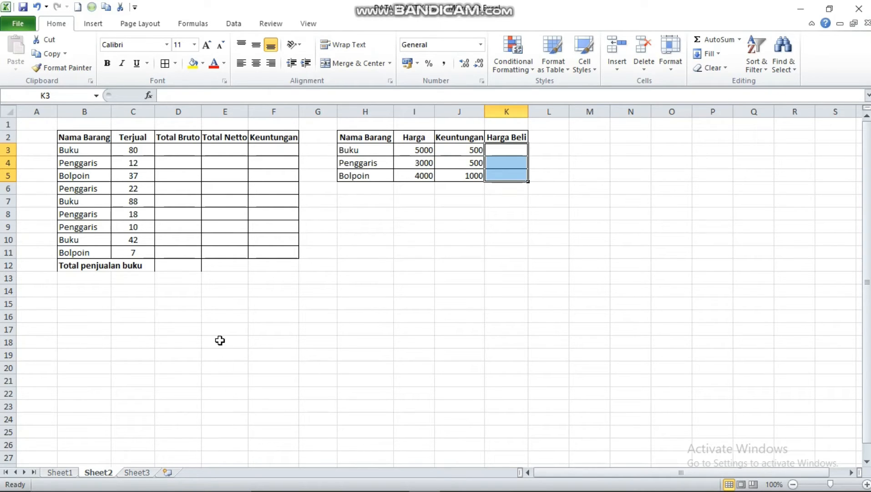
{"action": "left_click", "coordinate": [175, 151]}
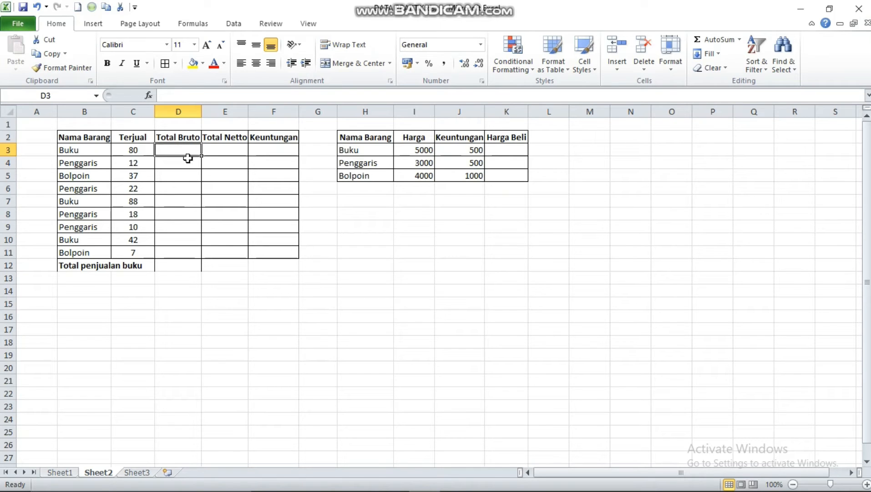
{"action": "type", "text": "="}
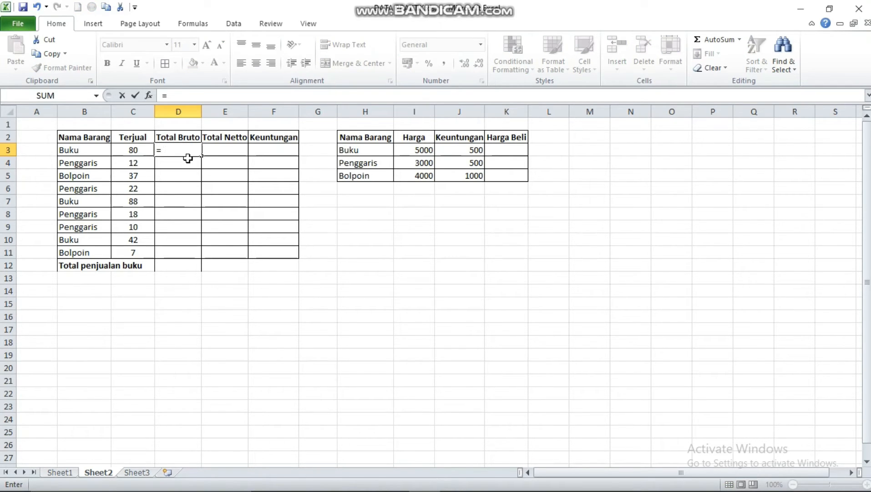
{"action": "type", "text": "V"}
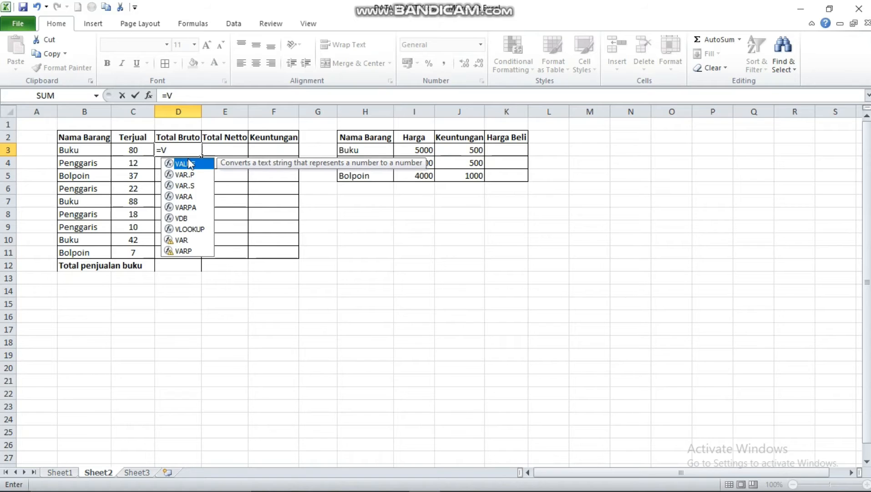
{"action": "type", "text": "LOOKUP"}
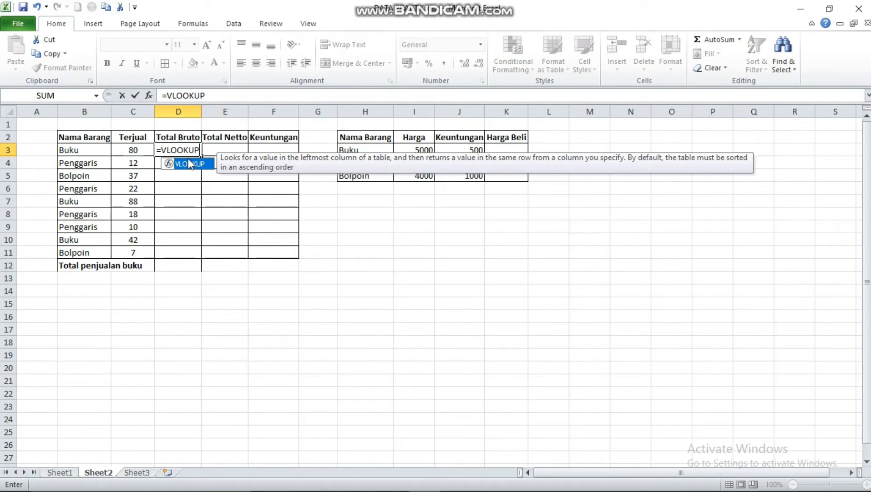
{"action": "type", "text": "("}
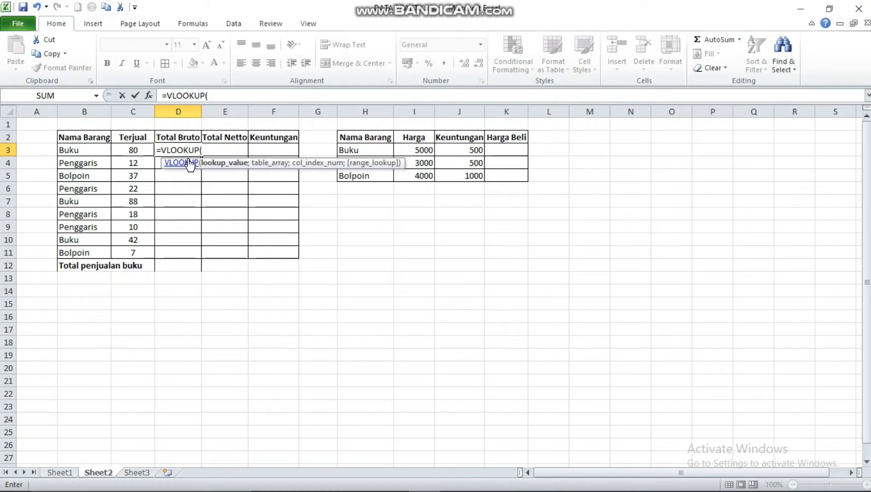
{"action": "left_click", "coordinate": [97, 151]}
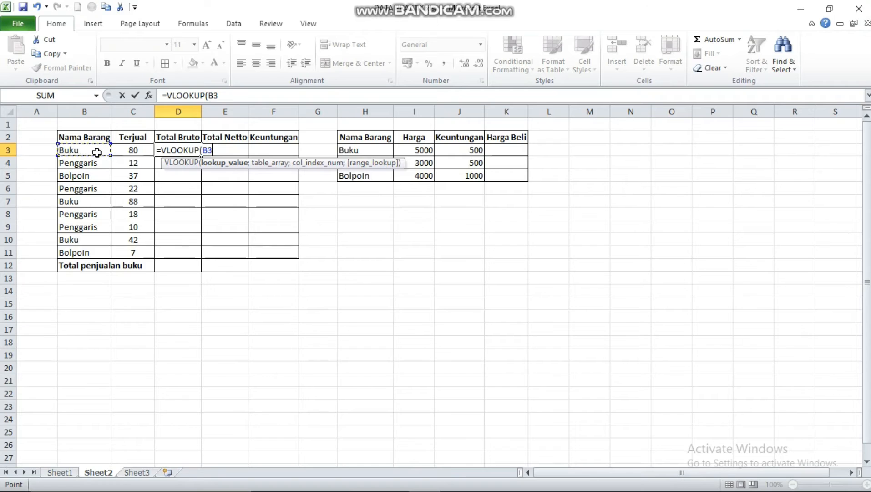
{"action": "type", "text": ";"}
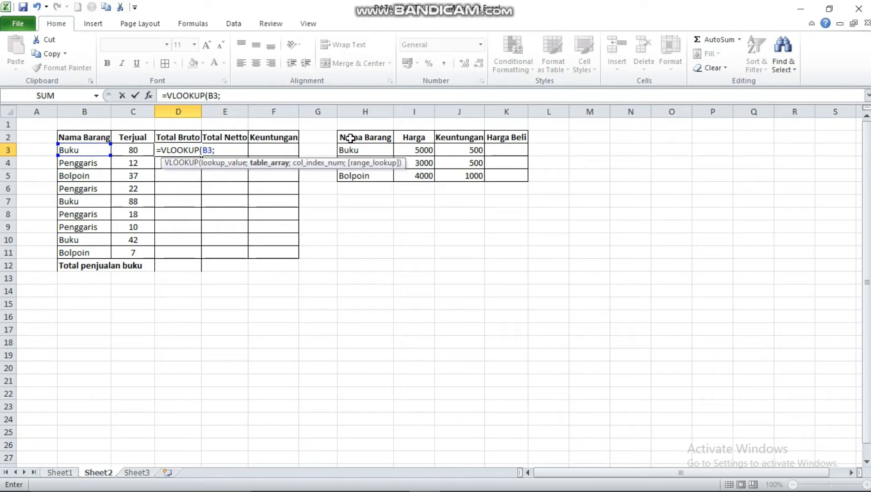
Complete the D3 VLOOKUP with table array H2:J5, column index 2 and FALSE, and multiply it by C3
{"action": "left_click_drag", "start_coordinate": [345, 136], "coordinate": [480, 178]}
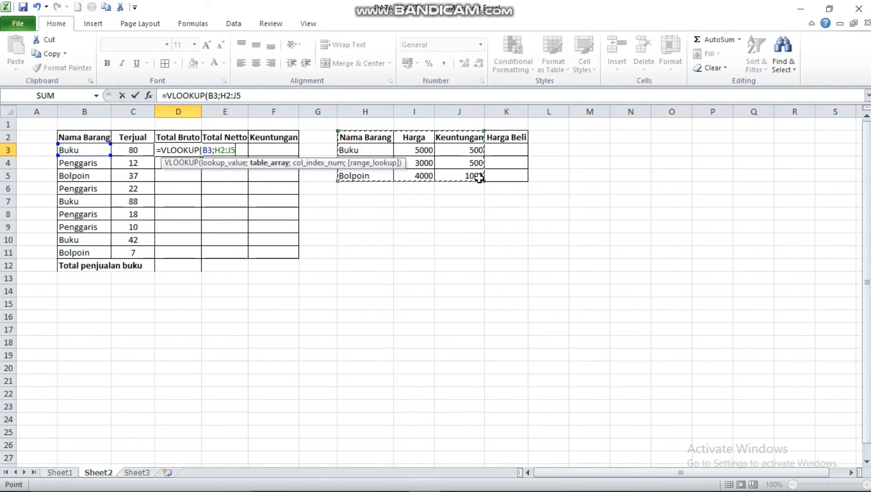
{"action": "type", "text": ";"}
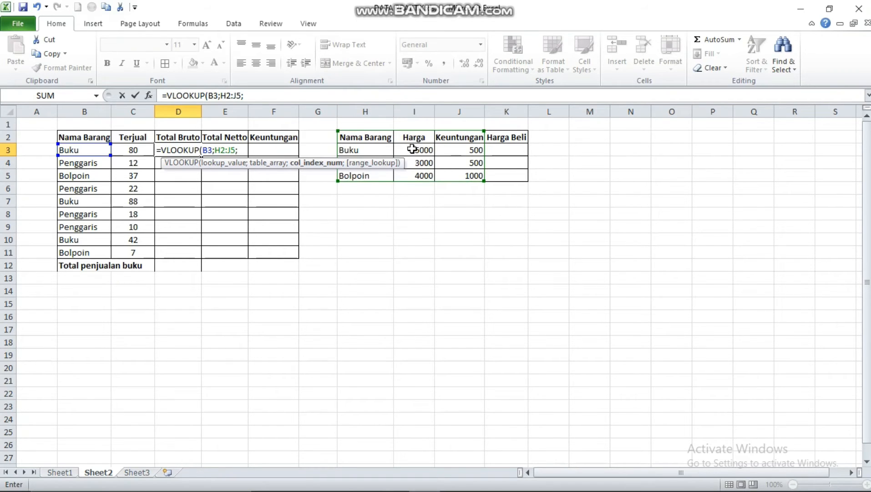
{"action": "type", "text": "2"}
{"action": "type", "text": ";F"}
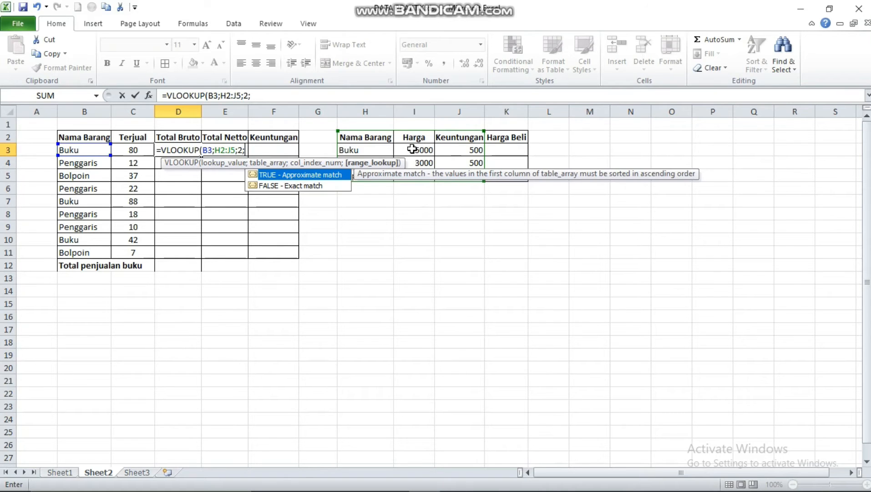
{"action": "type", "text": "ALSE)"}
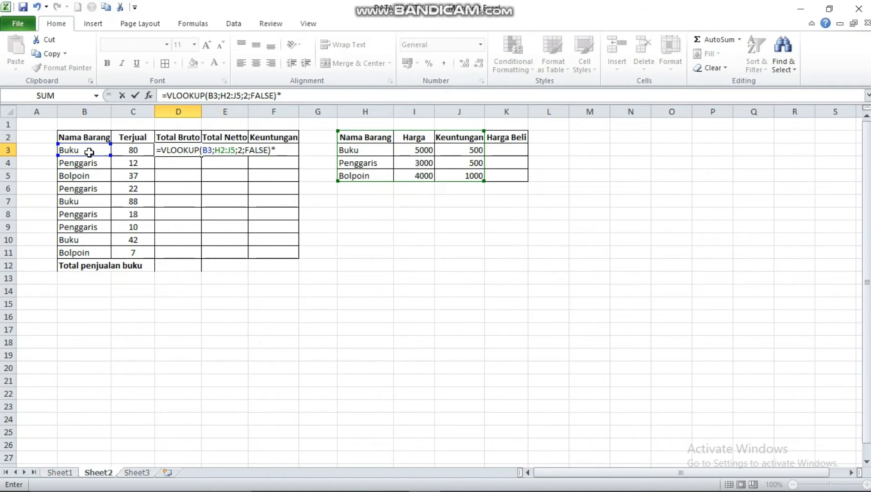
{"action": "type", "text": "*"}
{"action": "left_click", "coordinate": [133, 150]}
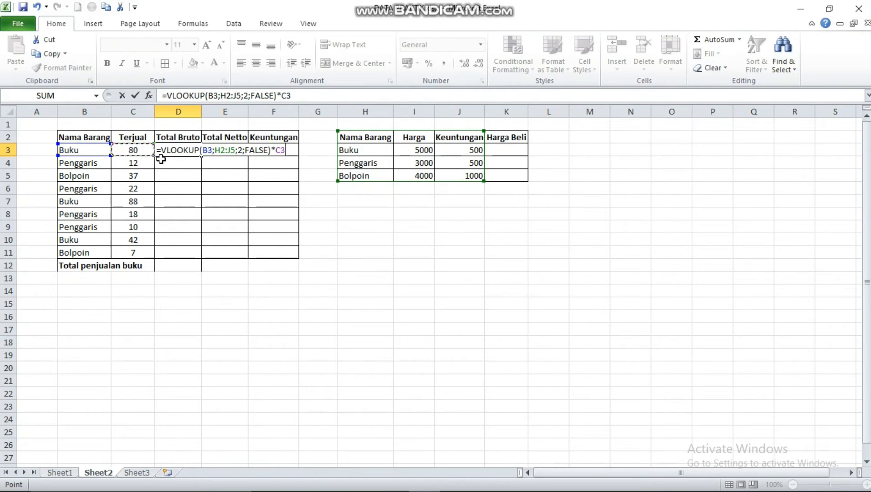
Make the D3 formula's table range absolute as $H$2:$J$5 and fill the formula down Total Bruto to D11
{"action": "left_click", "coordinate": [216, 150]}
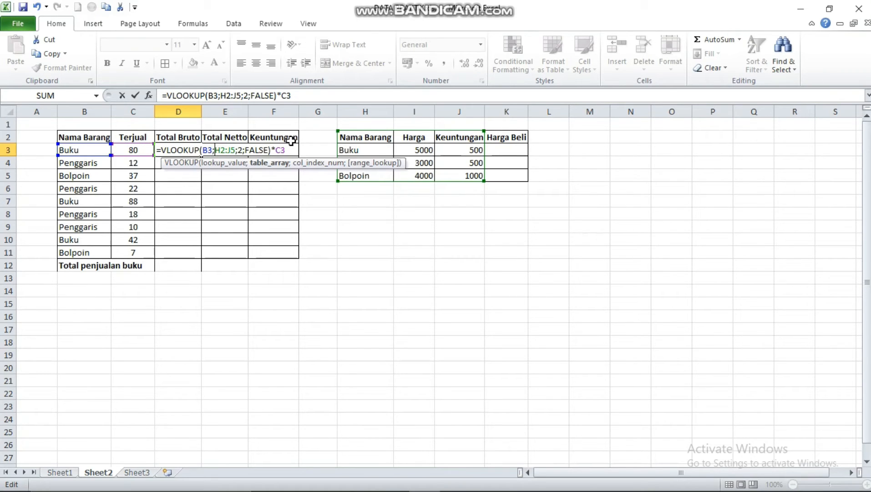
{"action": "type", "text": "$H"}
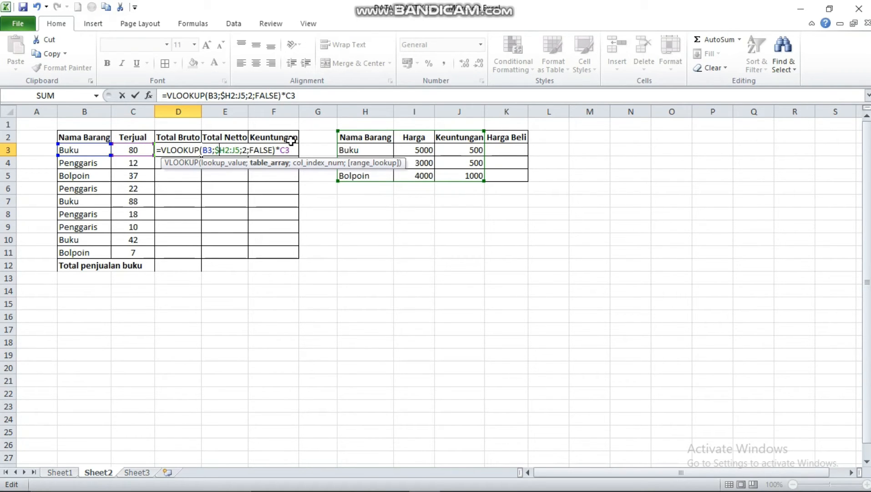
{"action": "type", "text": "$"}
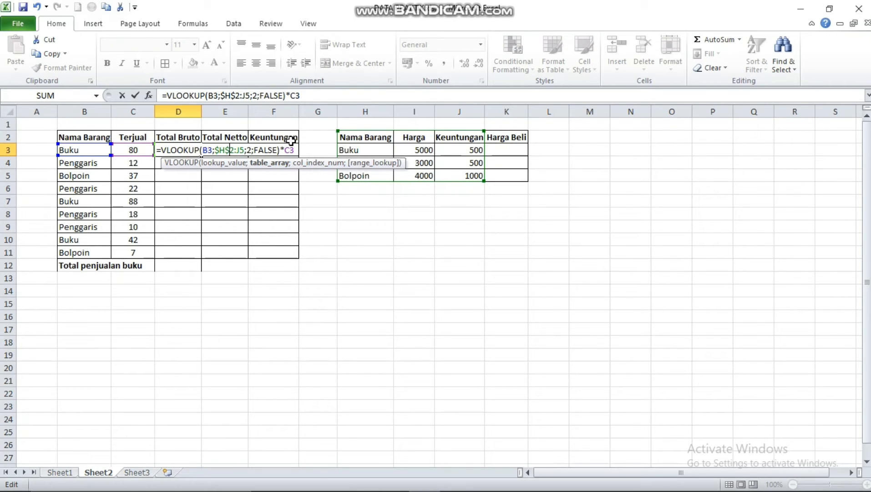
{"action": "key", "text": "Right"}
{"action": "key", "text": "Right"}
{"action": "type", "text": "$H"}
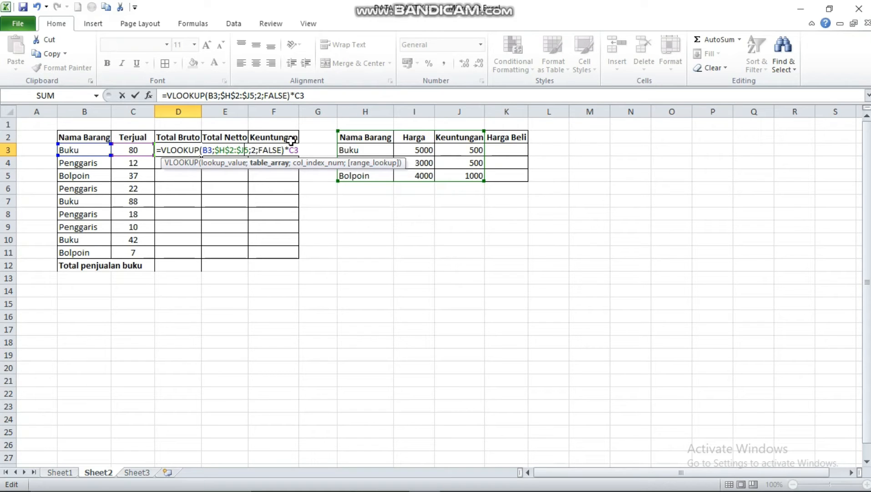
{"action": "type", "text": "$"}
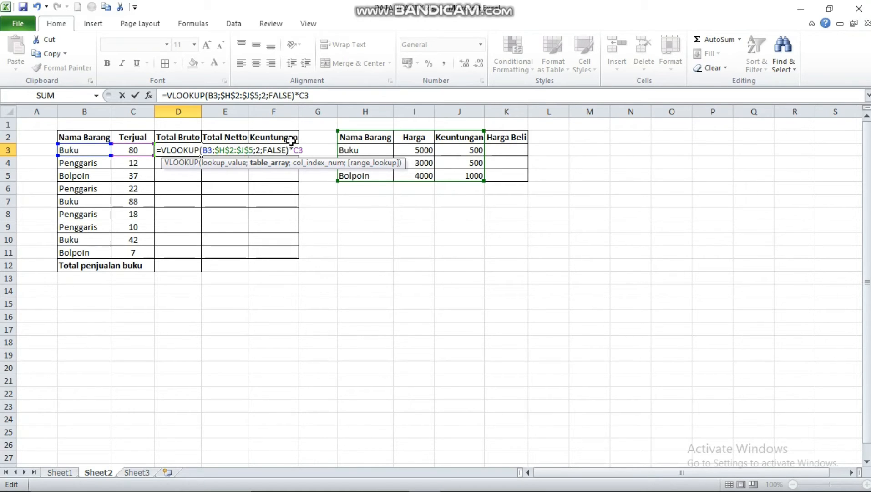
{"action": "key", "text": "Return"}
{"action": "left_click", "coordinate": [195, 151]}
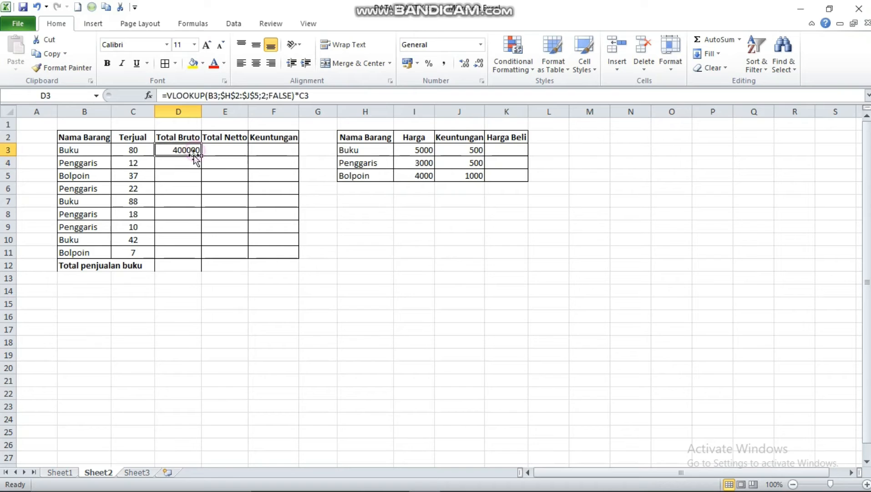
{"action": "left_click_drag", "start_coordinate": [201, 156], "coordinate": [201, 254]}
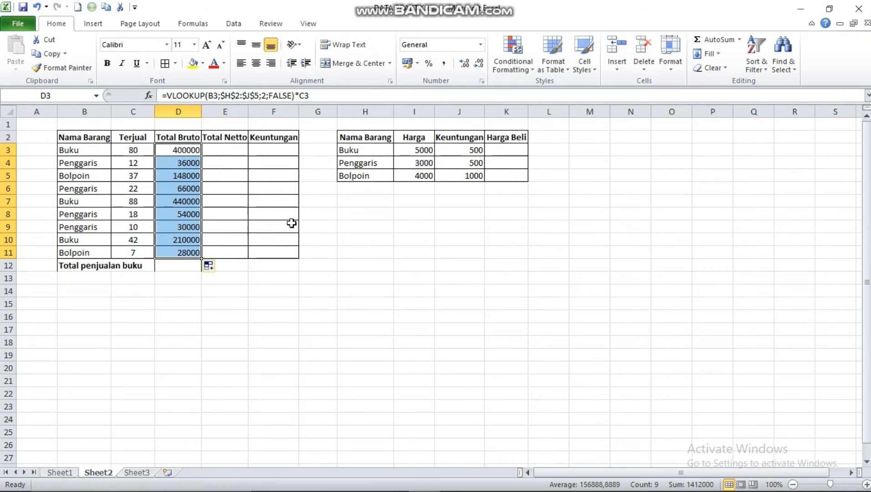
{"action": "left_click", "coordinate": [233, 152]}
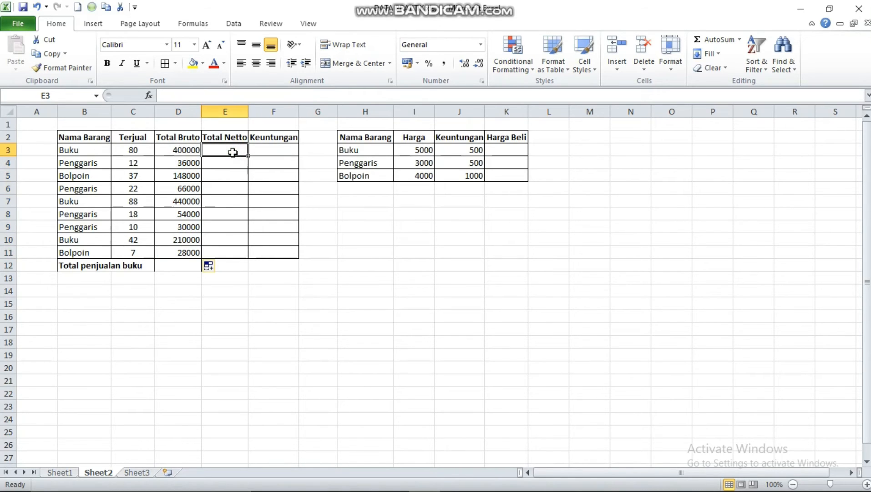
{"action": "type", "text": "="}
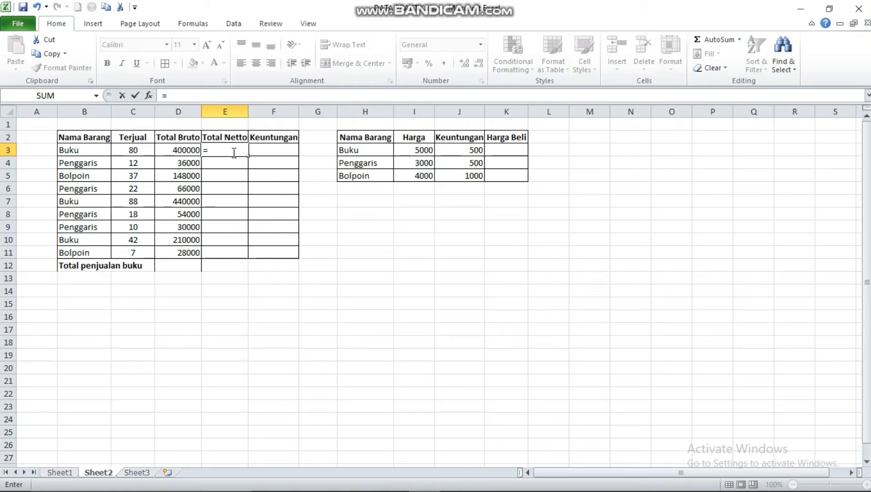
{"action": "type", "text": "("}
{"action": "key", "text": "BackSpace"}
{"action": "left_click", "coordinate": [182, 151]}
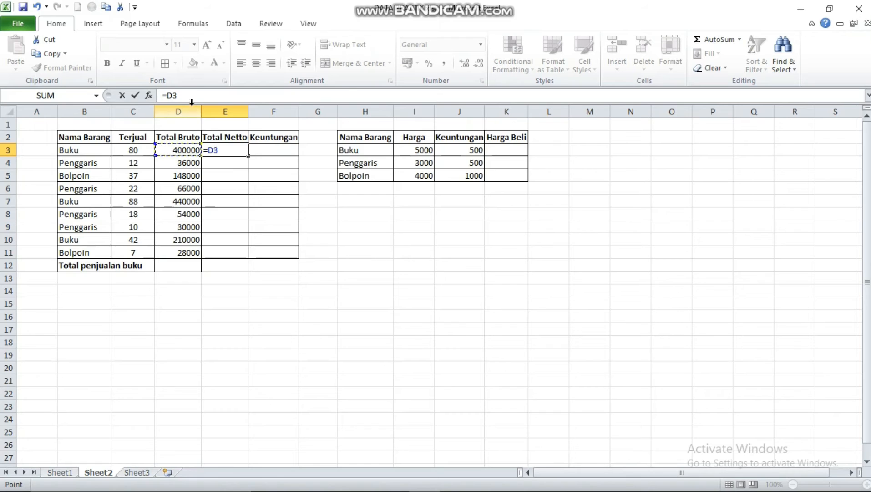
{"action": "left_click", "coordinate": [233, 149]}
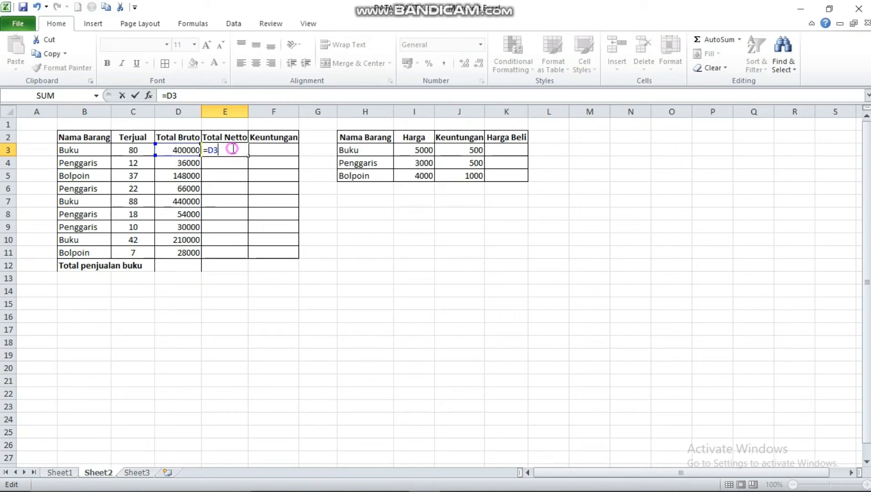
{"action": "key", "text": "Escape"}
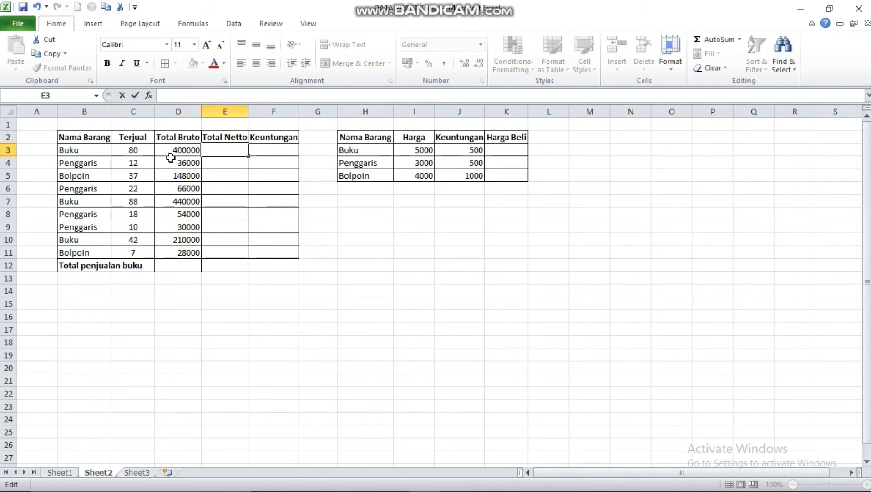
Copy the expression VLOOKUP(B3;$H$2:$J$5;2;FALSE)*C3 from the Total Bruto formula in D3, without its equals sign
{"action": "left_click", "coordinate": [196, 151]}
{"action": "left_click_drag", "start_coordinate": [321, 97], "coordinate": [169, 99]}
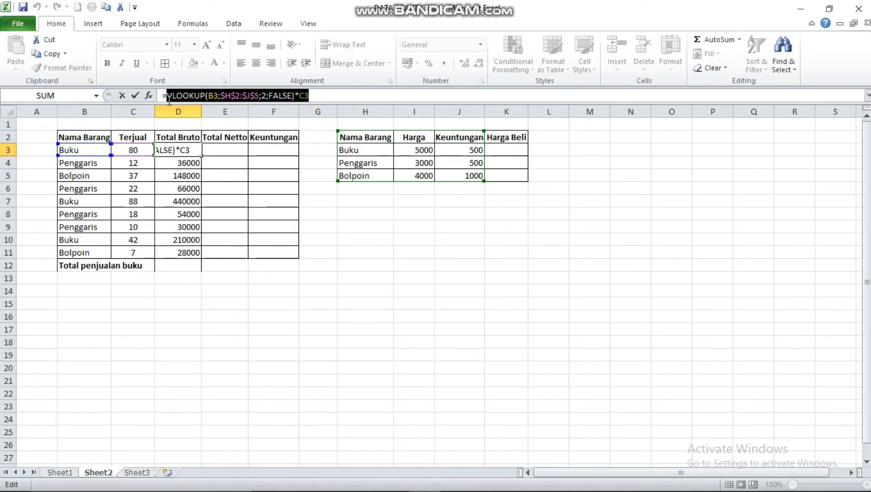
{"action": "key", "text": "ctrl+c"}
{"action": "left_click", "coordinate": [225, 151]}
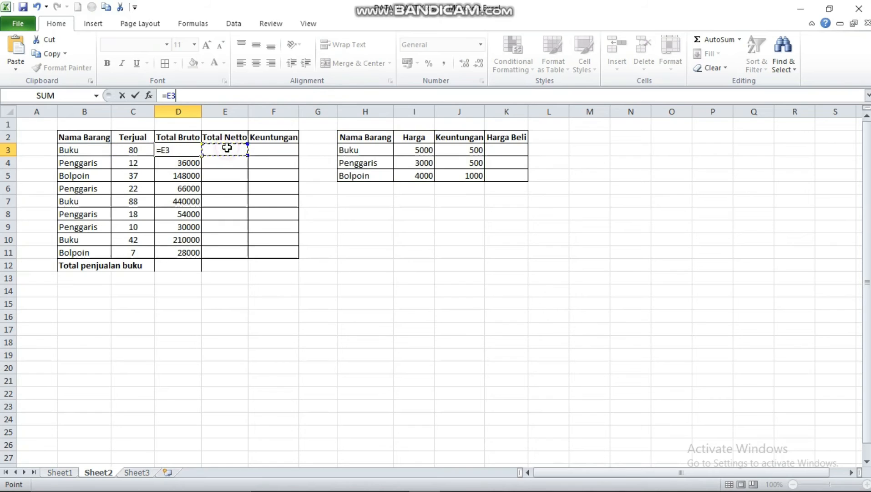
{"action": "left_click", "coordinate": [318, 187]}
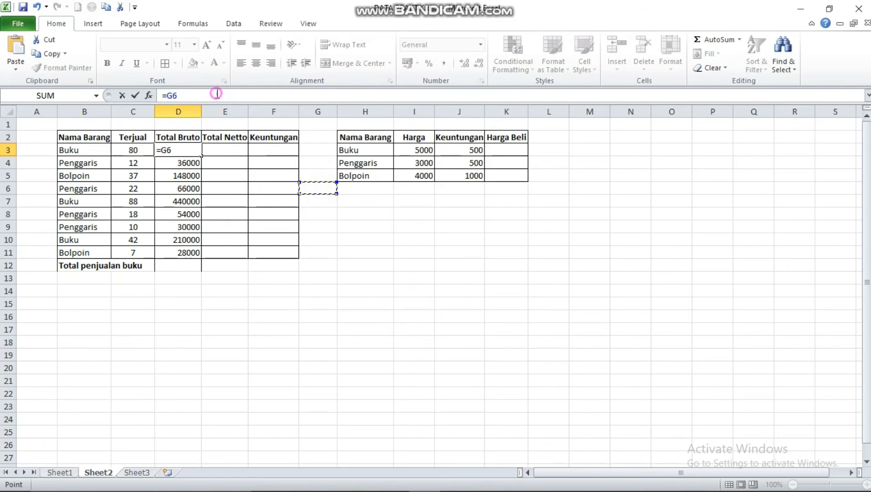
{"action": "left_click", "coordinate": [219, 97]}
{"action": "left_click_drag", "start_coordinate": [430, 317], "coordinate": [412, 303]}
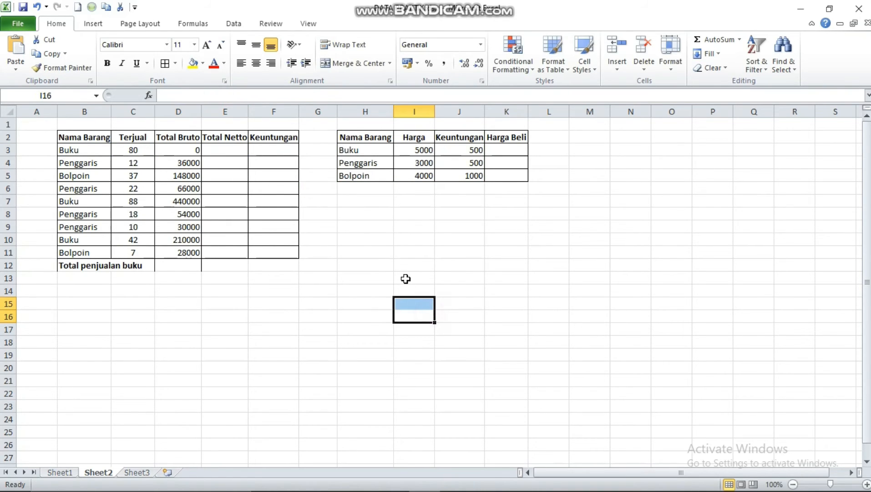
{"action": "key", "text": "ctrl+z"}
Start the Total Netto formula in E3 with the copied VLOOKUP expression and enclose that expression in parentheses
{"action": "left_click", "coordinate": [215, 151]}
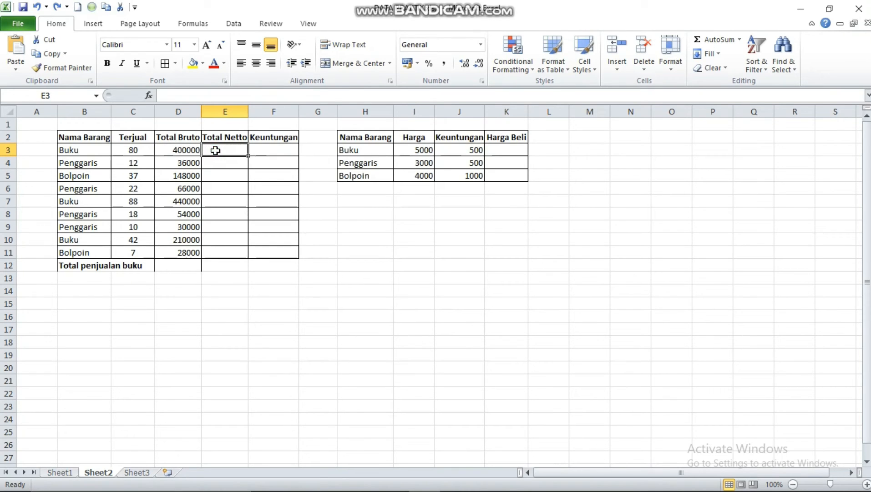
{"action": "type", "text": "="}
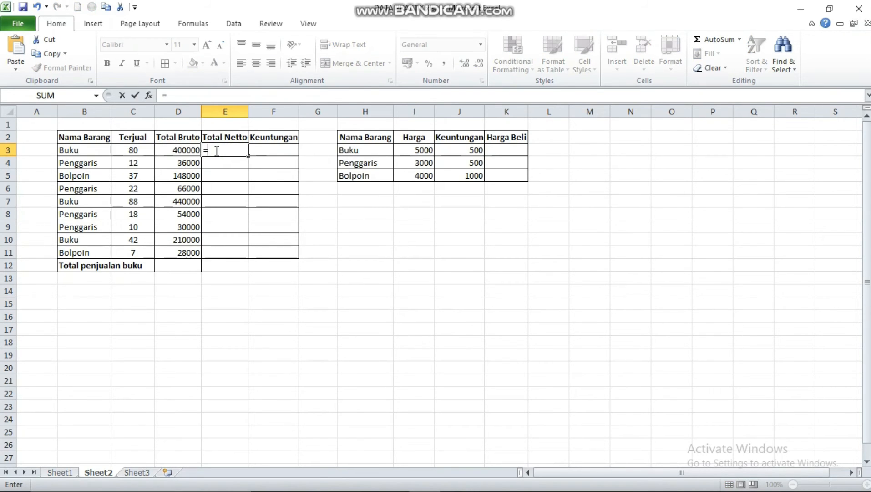
{"action": "key", "text": "ctrl+v"}
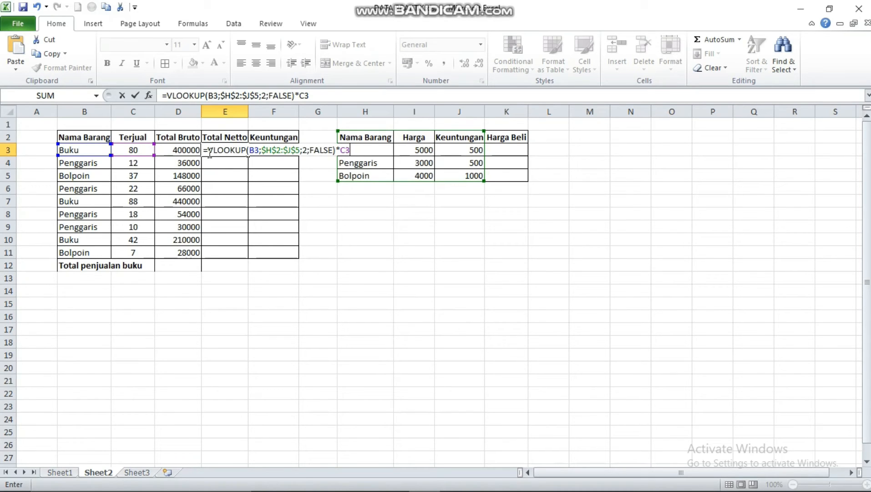
{"action": "left_click", "coordinate": [208, 150]}
{"action": "type", "text": "("}
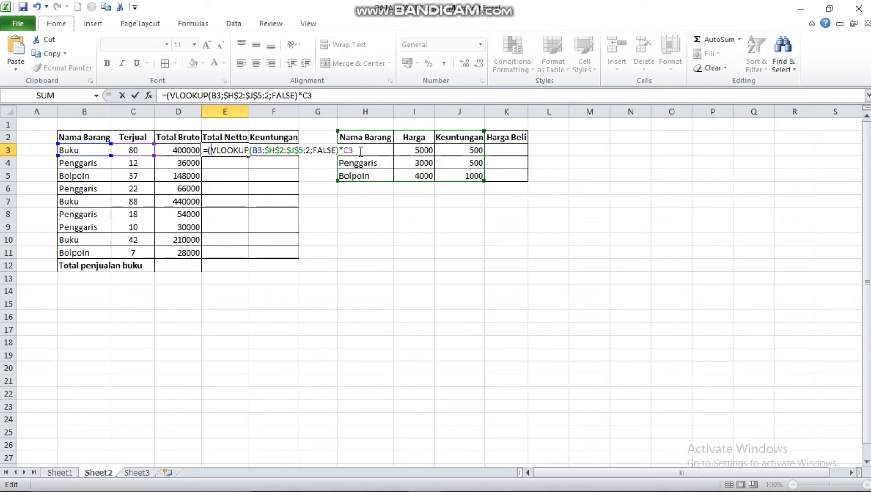
{"action": "left_click", "coordinate": [355, 149]}
{"action": "type", "text": ")-VLOOUP"}
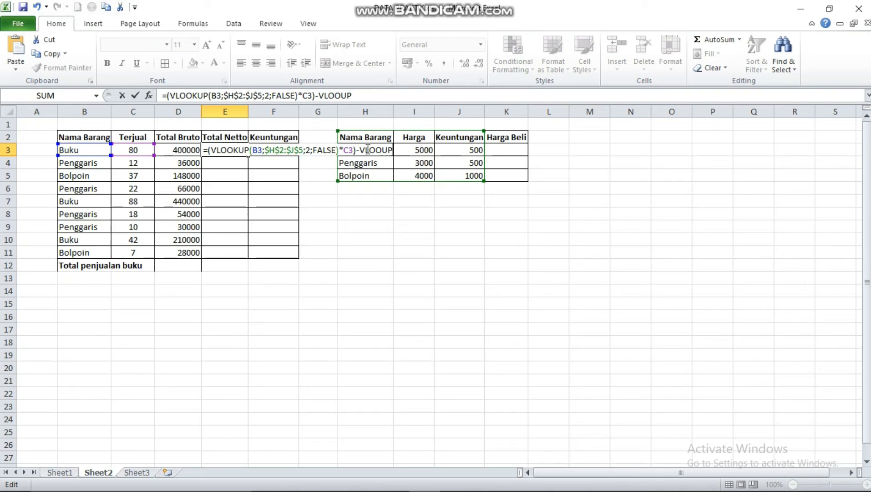
Extend the E3 formula by subtracting a second VLOOKUP that uses B3 as its lookup value
{"action": "key", "text": "BackSpace"}
{"action": "key", "text": "BackSpace"}
{"action": "type", "text": "K"}
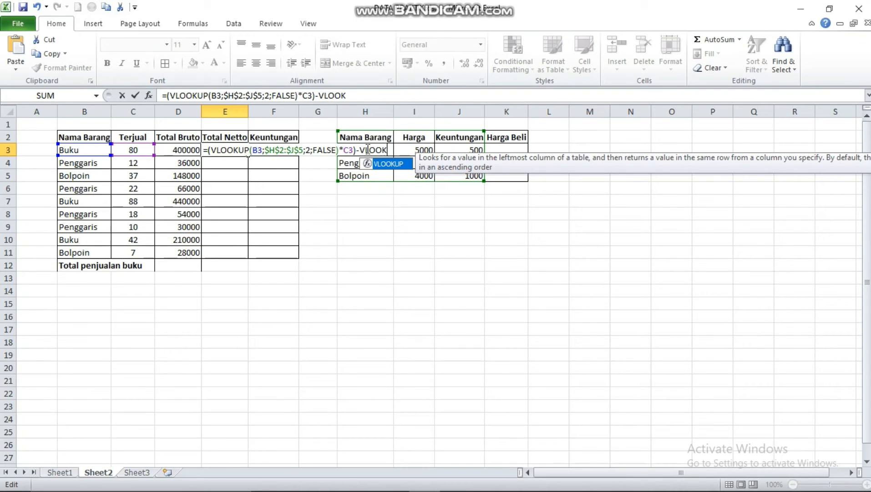
{"action": "type", "text": "UP("}
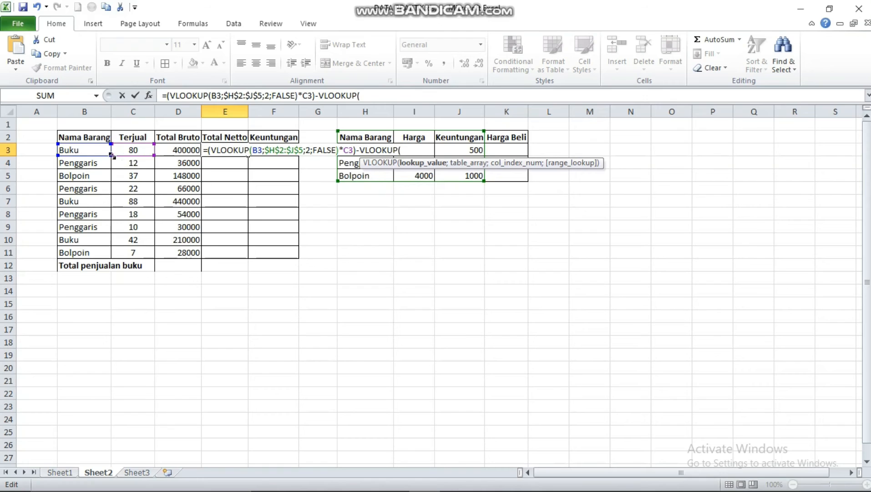
{"action": "left_click", "coordinate": [87, 151]}
{"action": "type", "text": ";"}
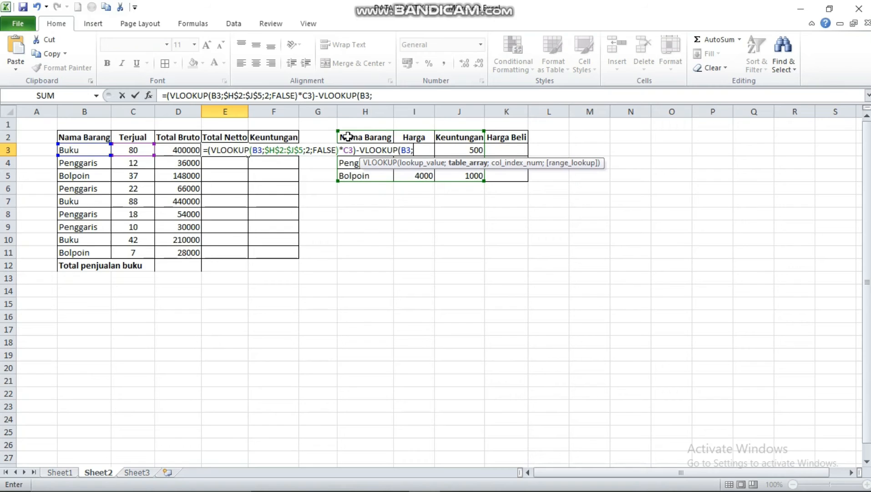
Complete the second VLOOKUP in E3 with table array H2:K5, column index 3 and FALSE
{"action": "left_click_drag", "start_coordinate": [347, 137], "coordinate": [500, 175]}
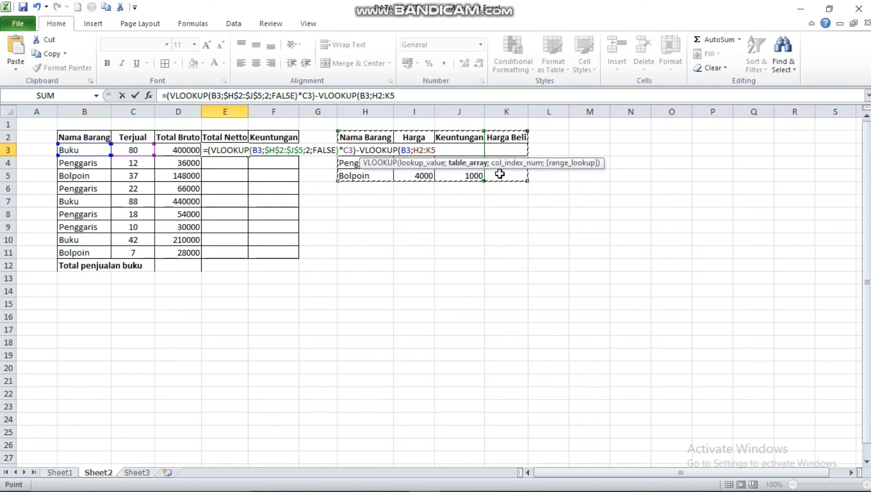
{"action": "type", "text": ";"}
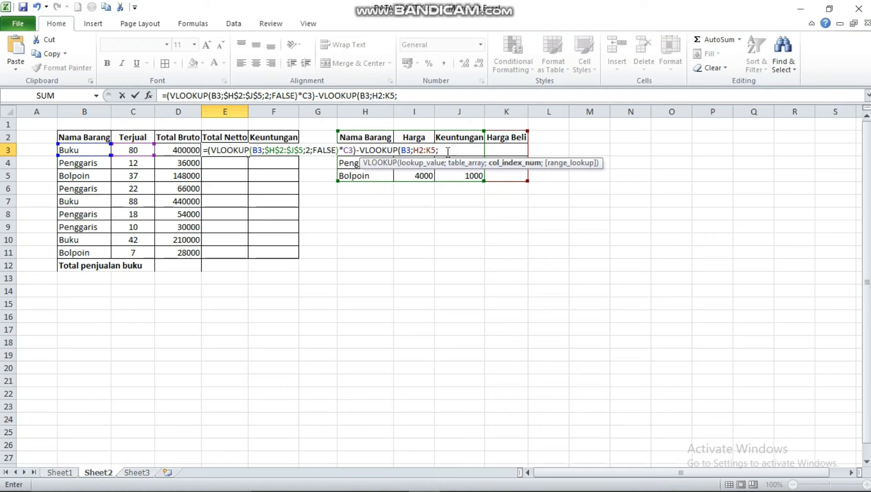
{"action": "type", "text": "3;"}
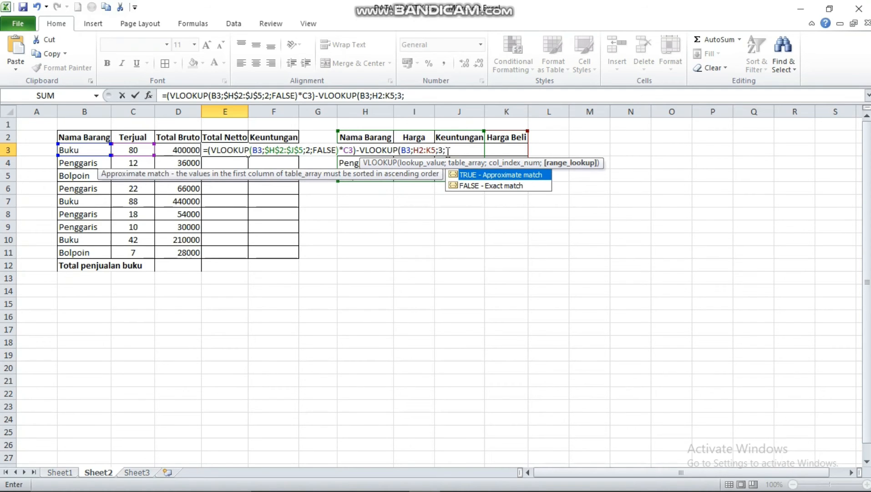
{"action": "type", "text": "FALSE"}
{"action": "type", "text": ")"}
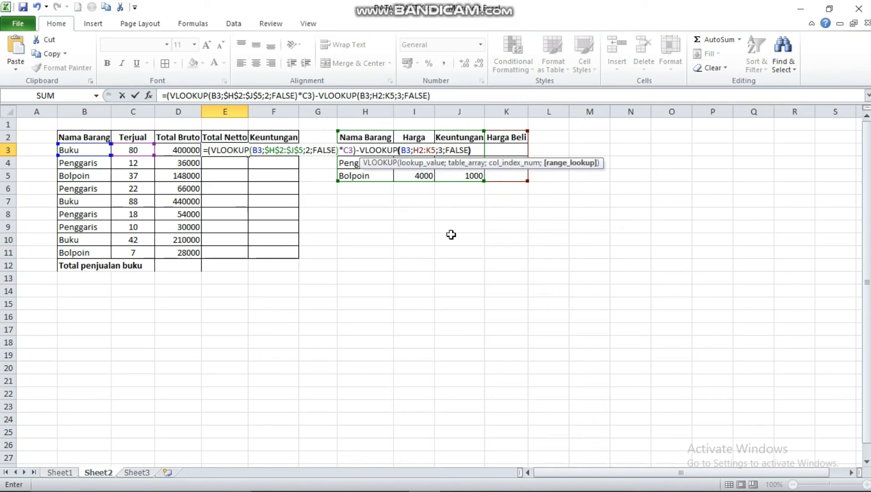
Make the second VLOOKUP's table range absolute as $H$2:$K$5 and fill the E3 formula down Total Netto to E11
{"action": "left_click", "coordinate": [417, 150]}
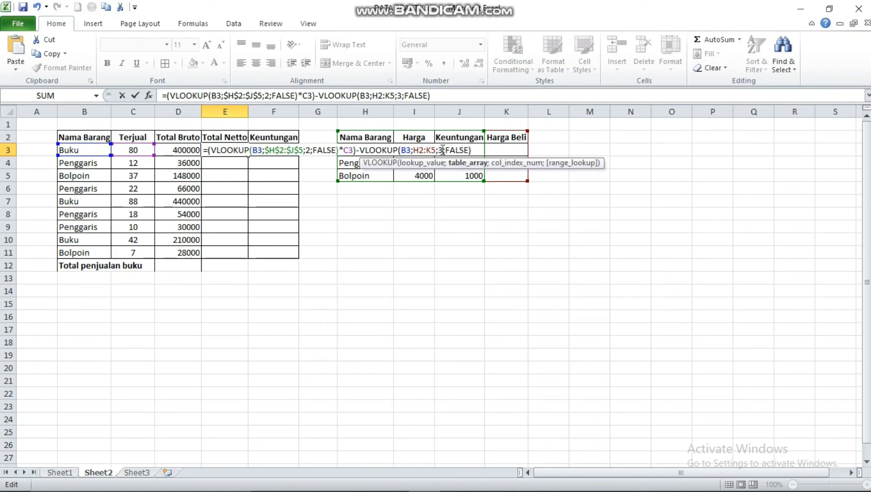
{"action": "type", "text": "4"}
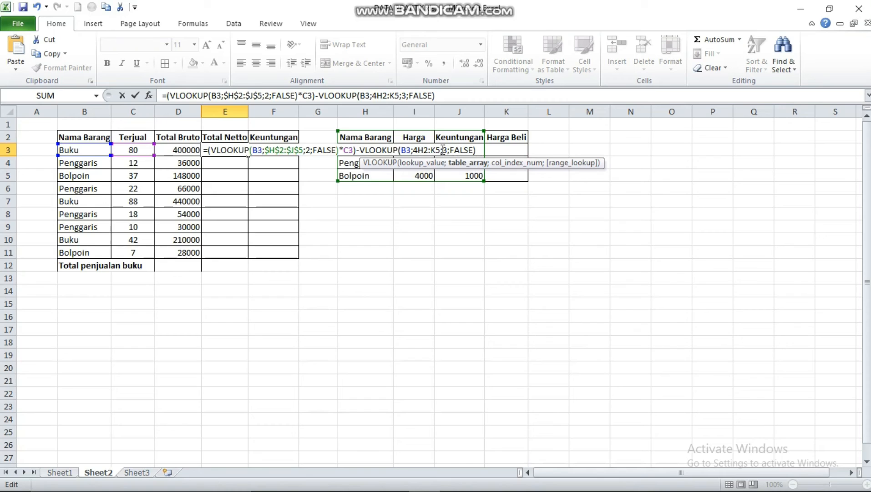
{"action": "key", "text": "BackSpace"}
{"action": "type", "text": "$H"}
{"action": "type", "text": "$H"}
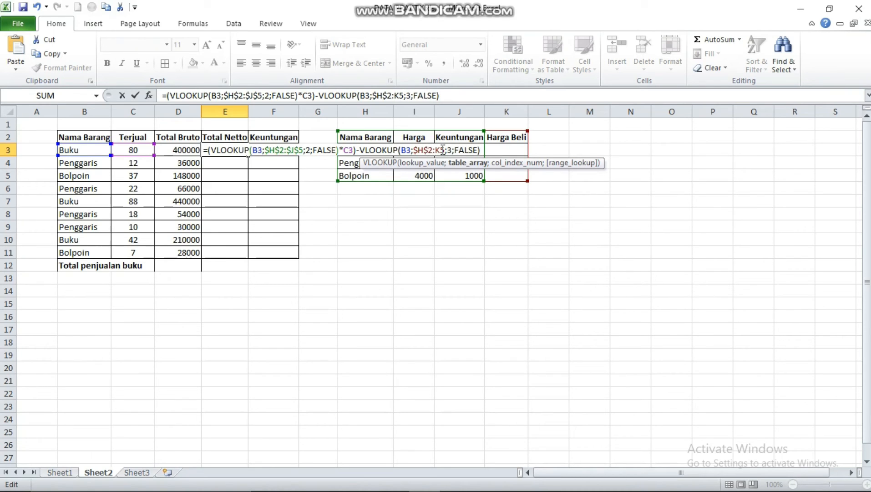
{"action": "type", "text": "$2:"}
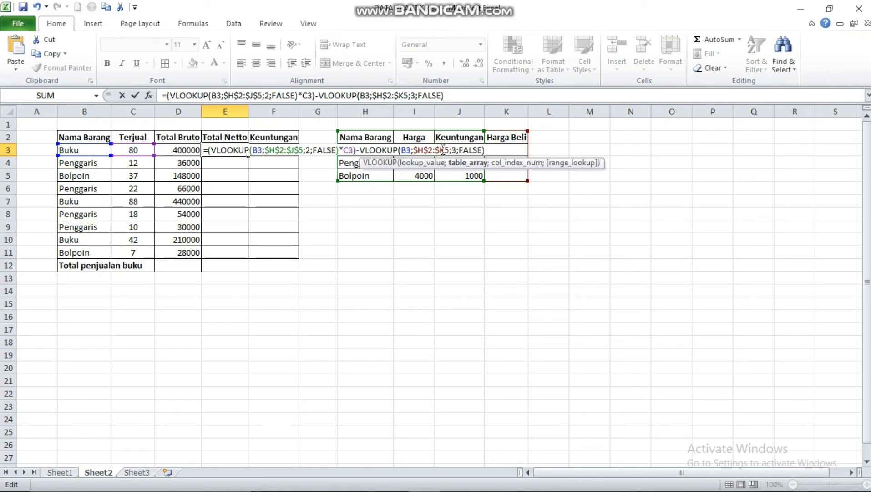
{"action": "type", "text": "$"}
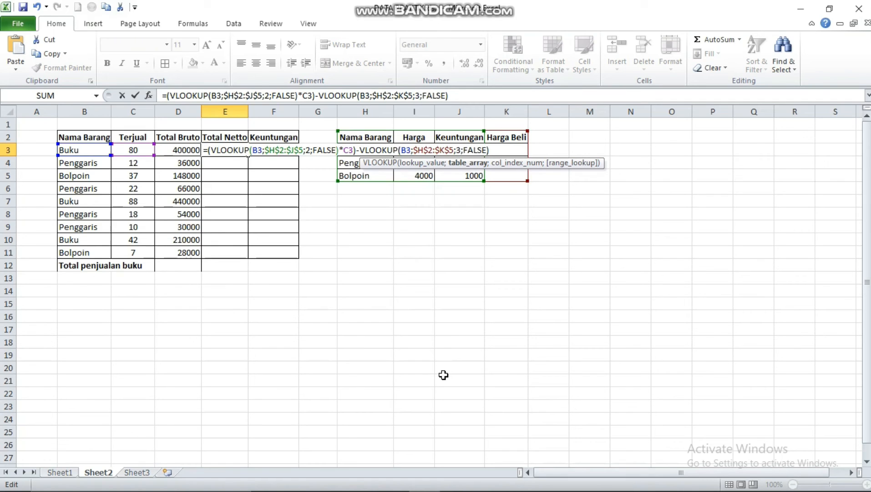
{"action": "key", "text": "Return"}
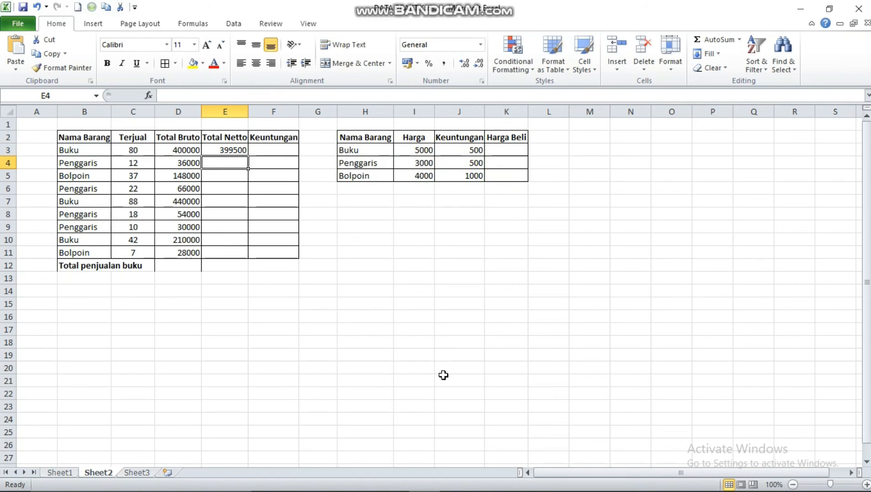
{"action": "left_click", "coordinate": [237, 153]}
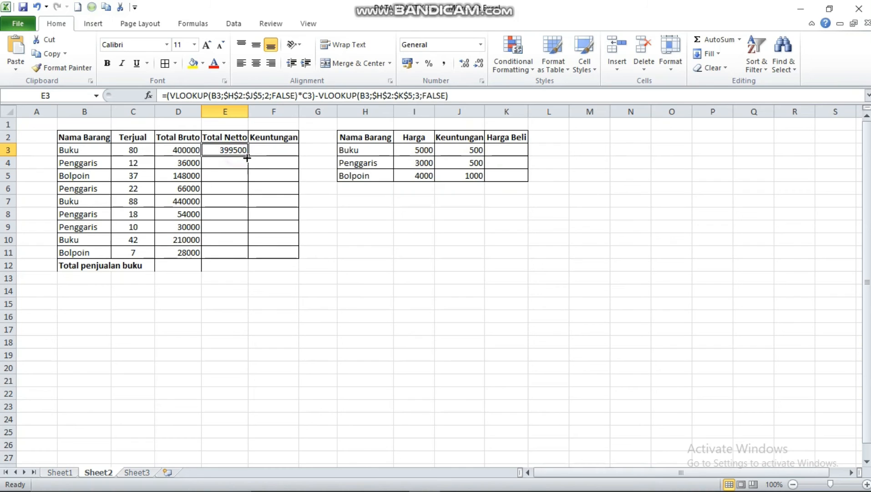
{"action": "left_click_drag", "start_coordinate": [247, 157], "coordinate": [237, 256]}
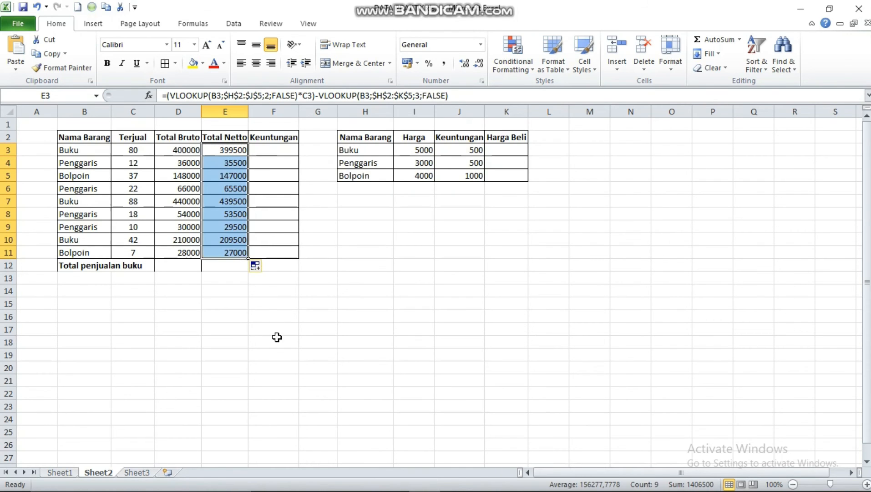
Calculate Keuntungan in F3 as =D3-E3 and fill the formula down to F11
{"action": "left_click", "coordinate": [276, 151]}
{"action": "type", "text": "="}
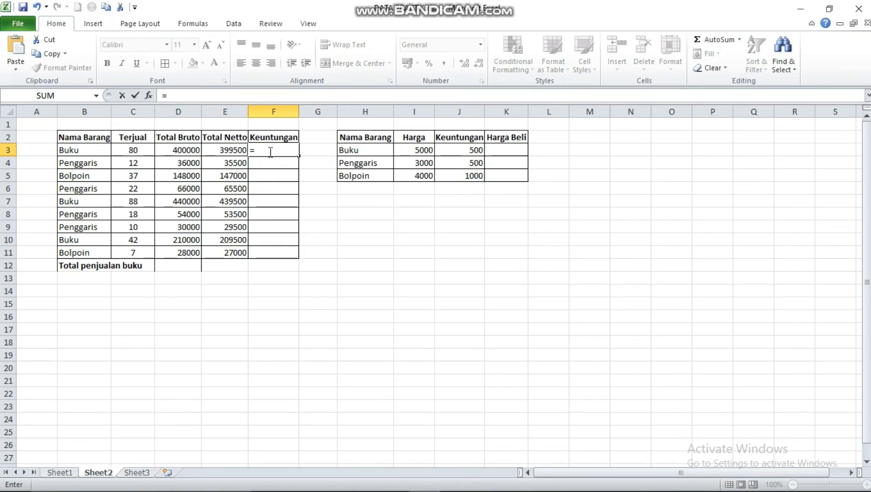
{"action": "left_click", "coordinate": [196, 151]}
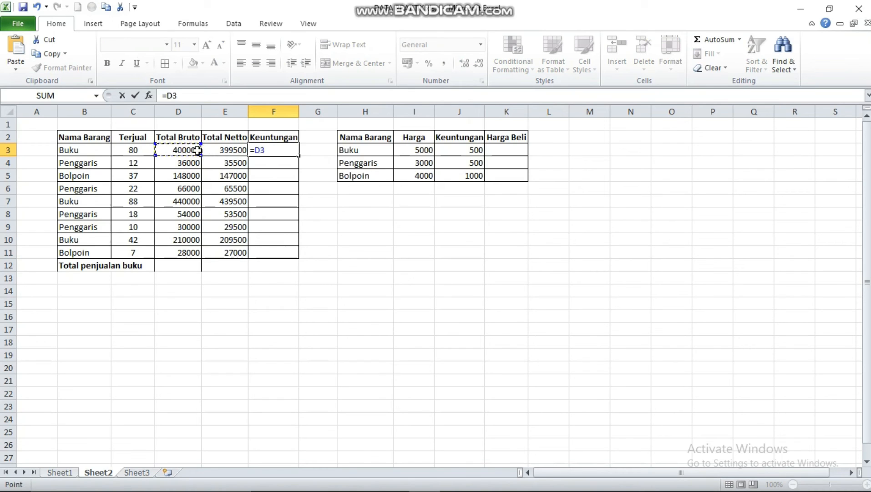
{"action": "type", "text": "-"}
{"action": "left_click", "coordinate": [213, 150]}
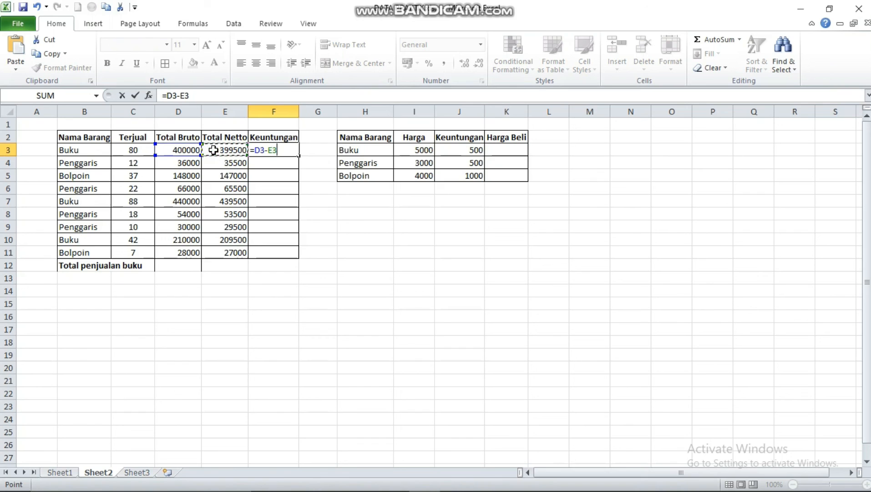
{"action": "key", "text": "Return"}
{"action": "left_click", "coordinate": [282, 149]}
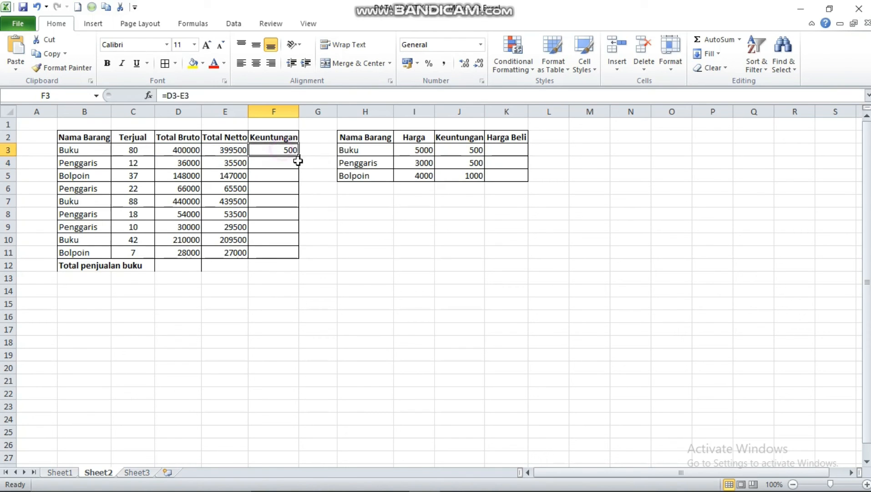
{"action": "left_click_drag", "start_coordinate": [298, 156], "coordinate": [281, 254]}
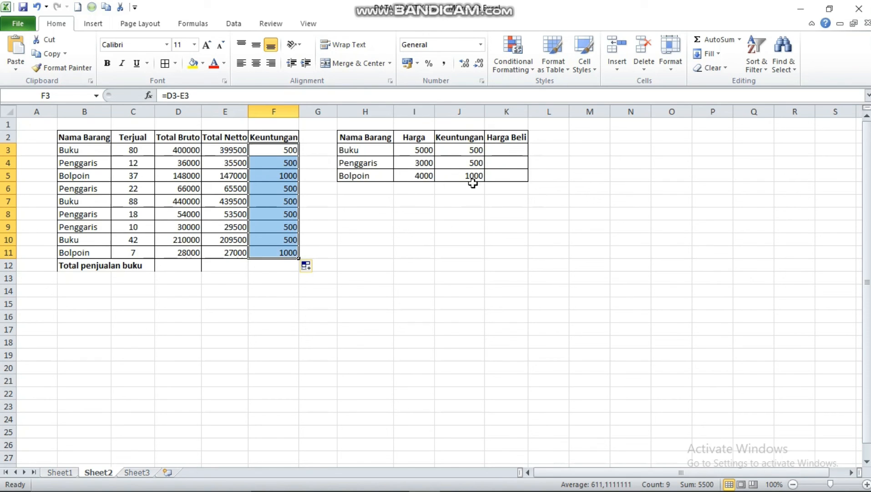
Calculate Harga Beli in K3 as =I3-J3 and fill the formula down to K5
{"action": "left_click", "coordinate": [510, 152]}
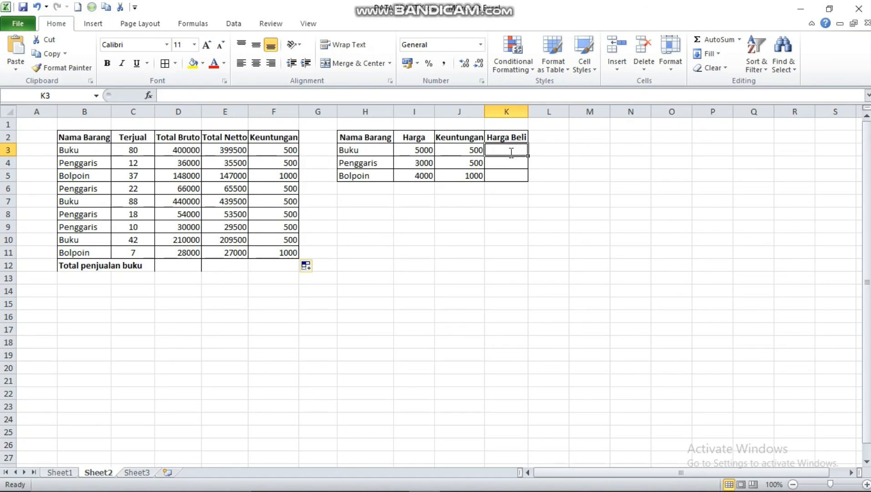
{"action": "type", "text": "="}
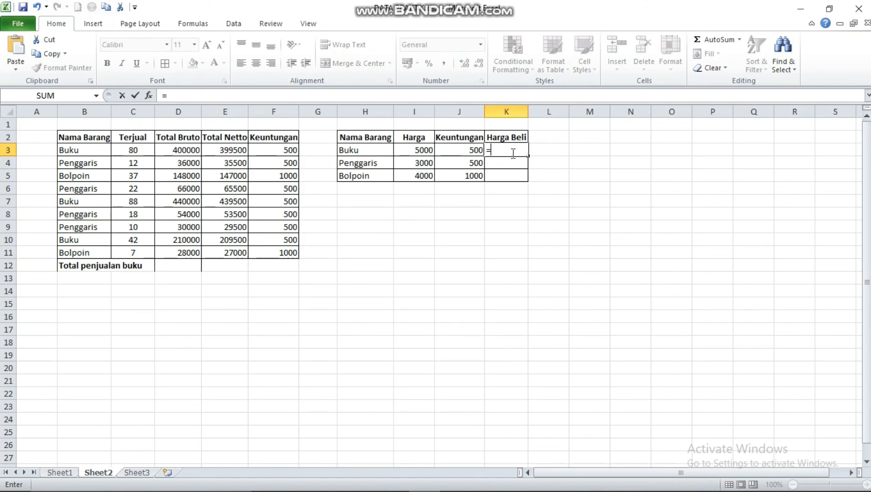
{"action": "left_click", "coordinate": [420, 150]}
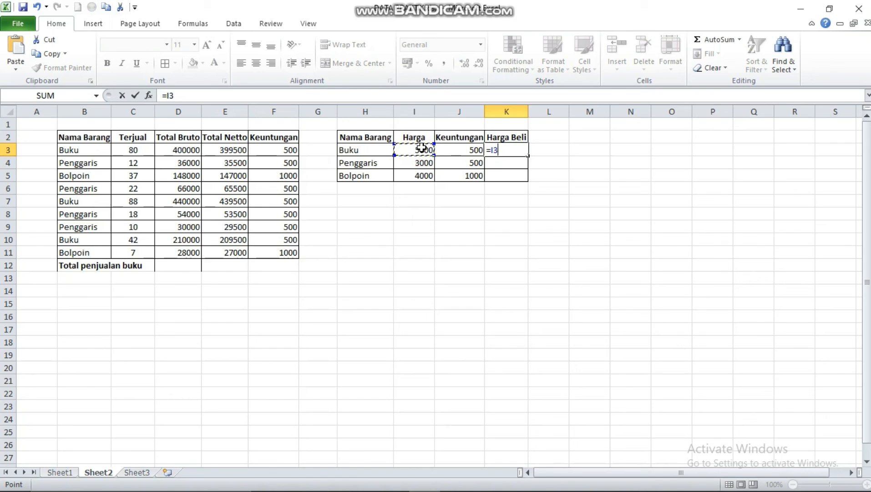
{"action": "type", "text": "-"}
{"action": "left_click", "coordinate": [470, 153]}
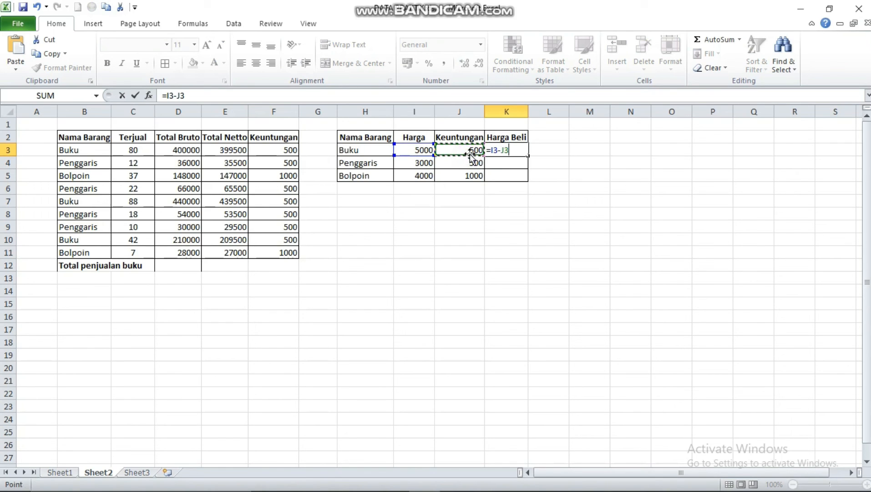
{"action": "key", "text": "Return"}
{"action": "left_click", "coordinate": [494, 148]}
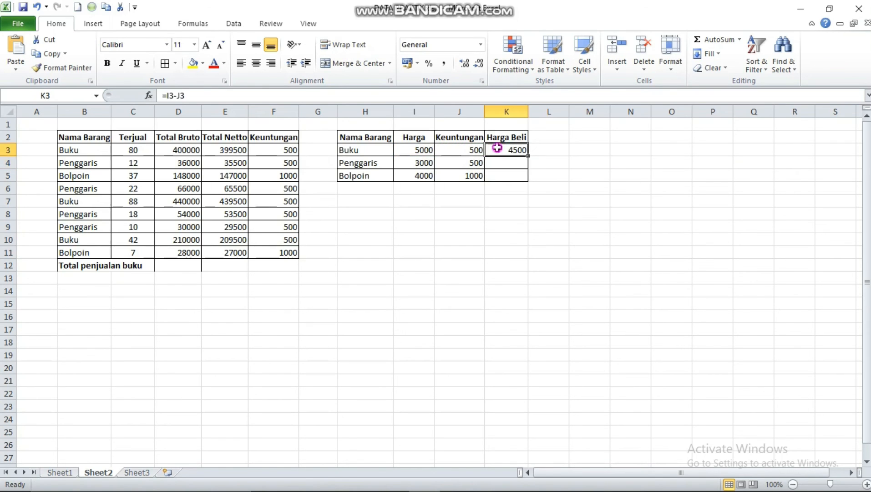
{"action": "left_click_drag", "start_coordinate": [528, 156], "coordinate": [518, 182]}
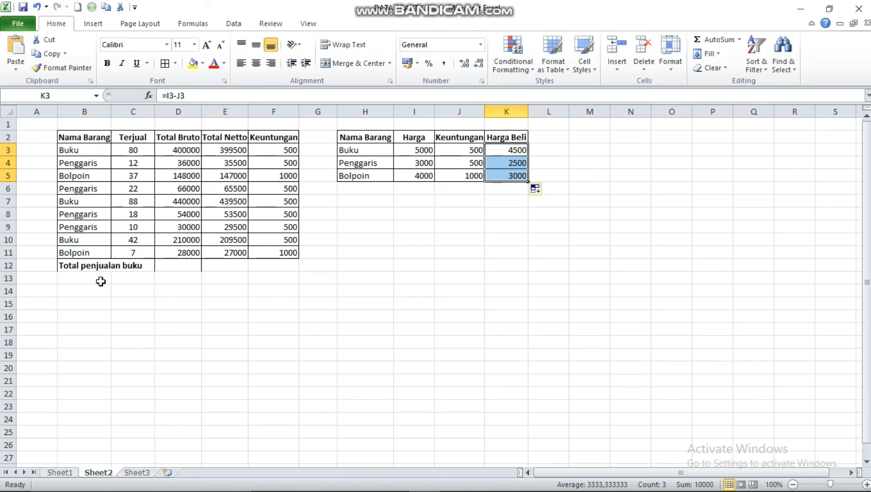
Start a SUMIF formula in D12 for Total penjualan buku with B3:B11 as the criteria range
{"action": "left_click", "coordinate": [170, 267]}
{"action": "type", "text": "="}
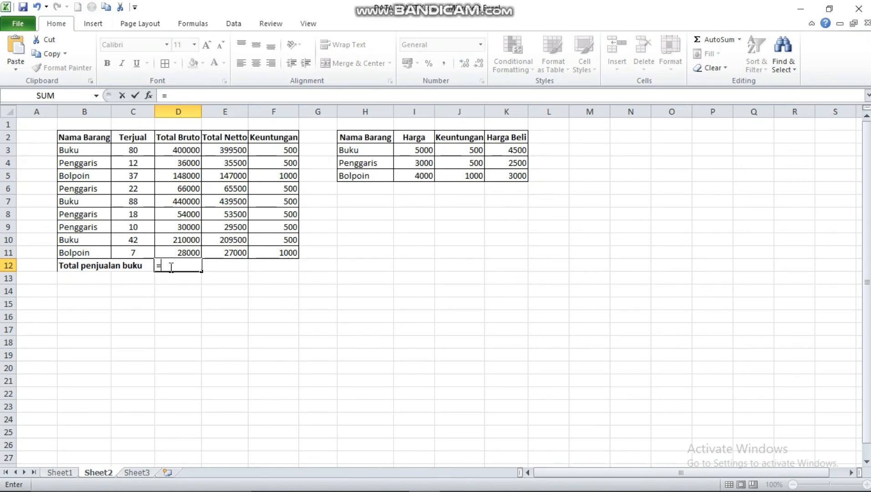
{"action": "type", "text": "sumif"}
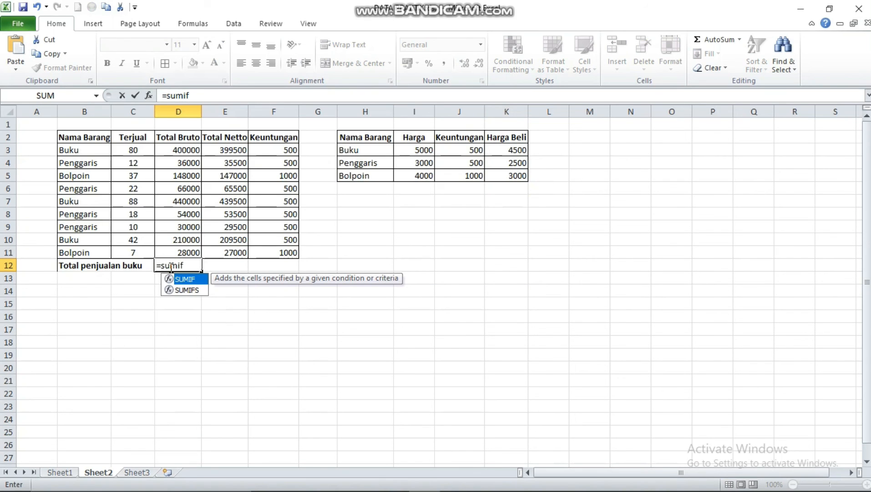
{"action": "type", "text": "("}
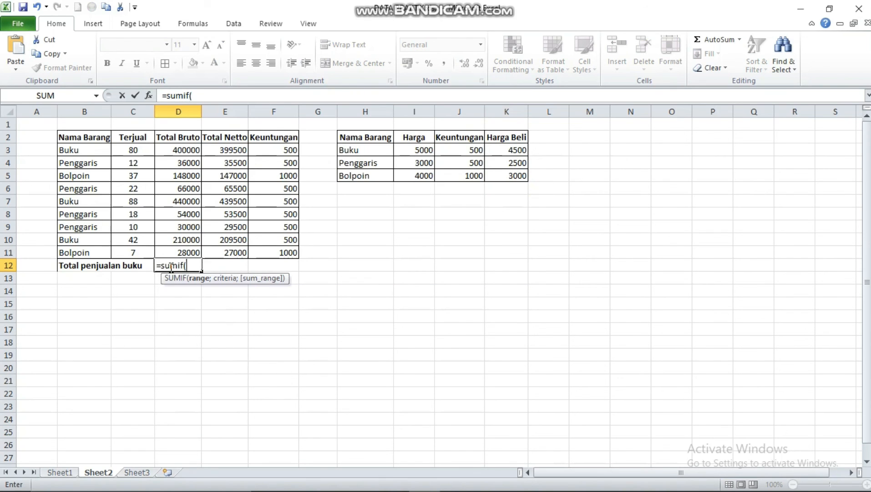
{"action": "left_click", "coordinate": [87, 151]}
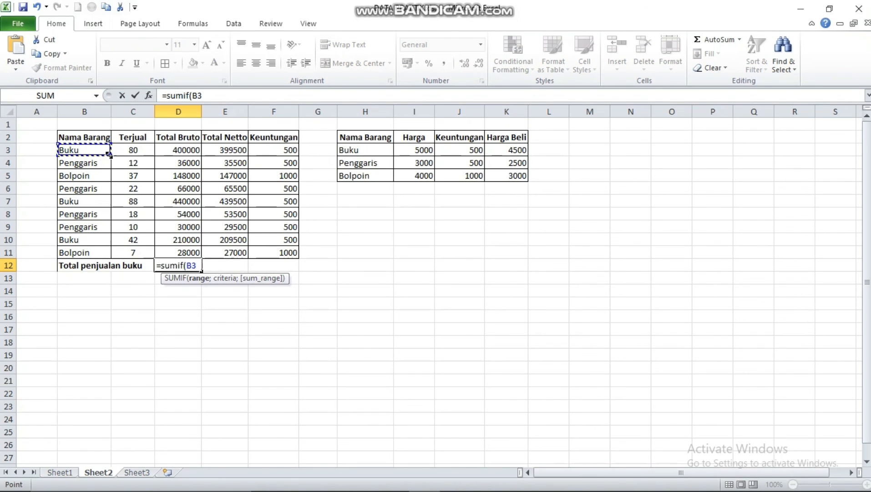
{"action": "left_click", "coordinate": [110, 155]}
{"action": "left_click_drag", "start_coordinate": [109, 155], "coordinate": [101, 254]}
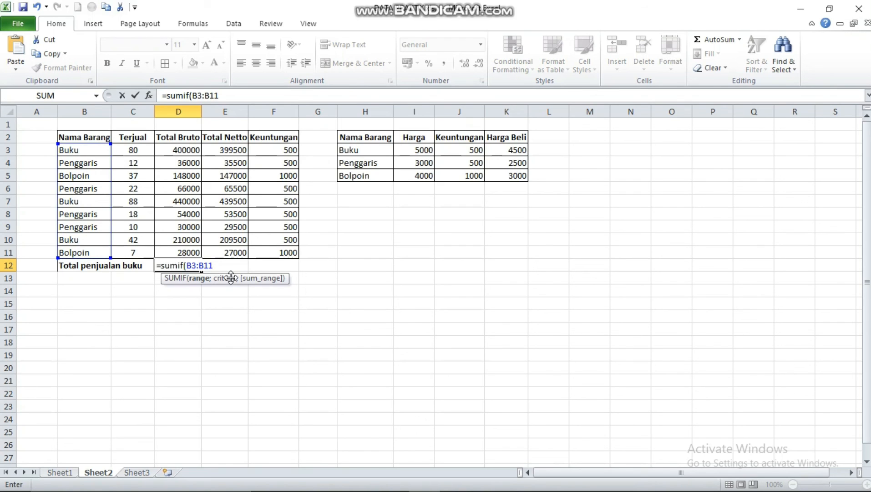
Complete the SUMIF formula in D12 with criteria B3 and sum range D3:D11
{"action": "type", "text": ";"}
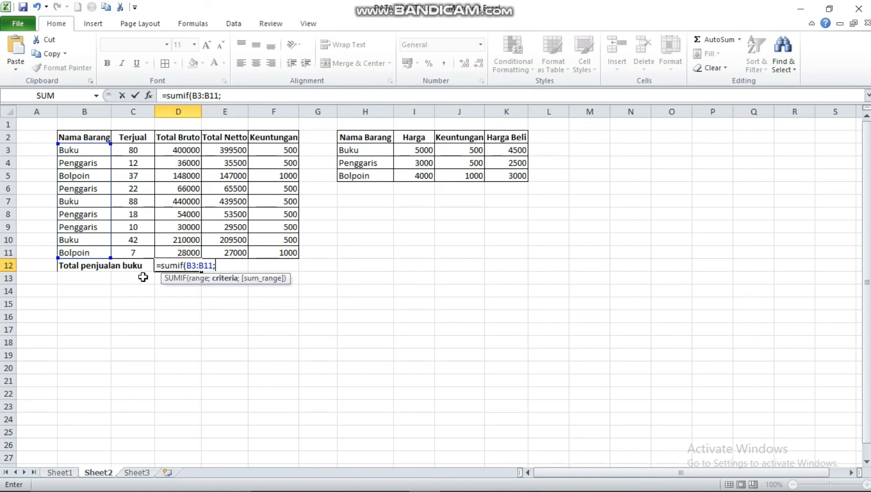
{"action": "left_click", "coordinate": [88, 152]}
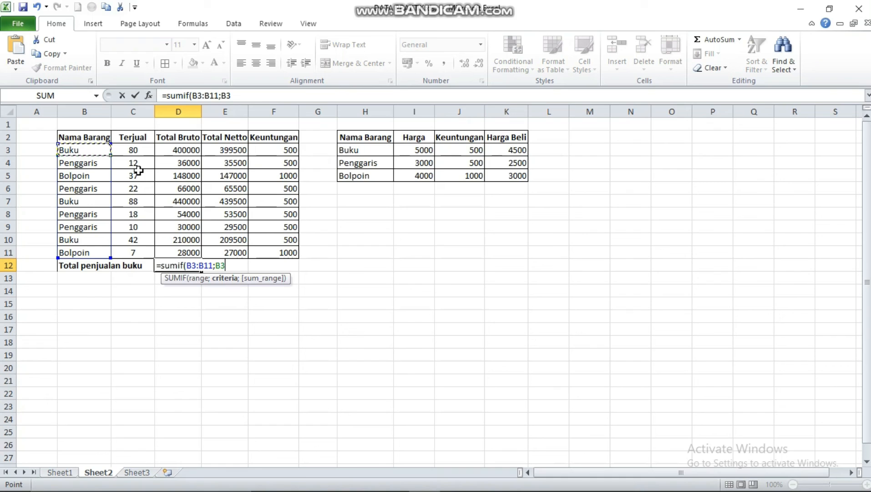
{"action": "type", "text": ";"}
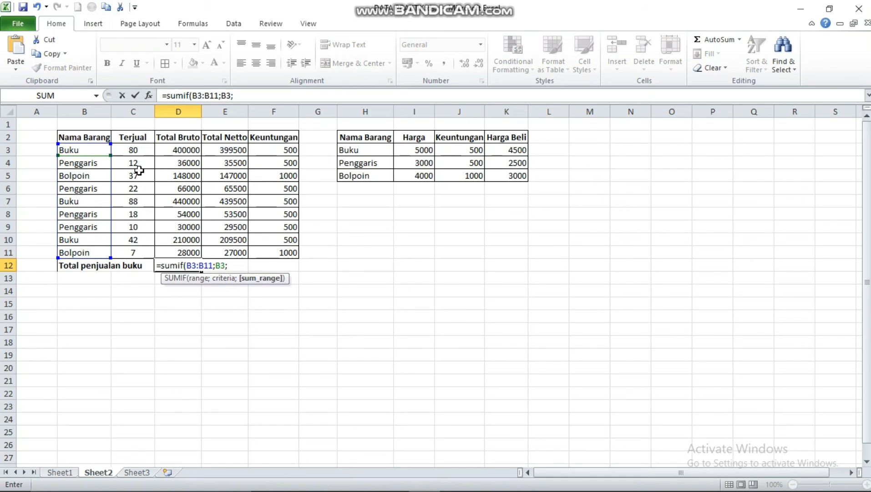
{"action": "left_click", "coordinate": [185, 149]}
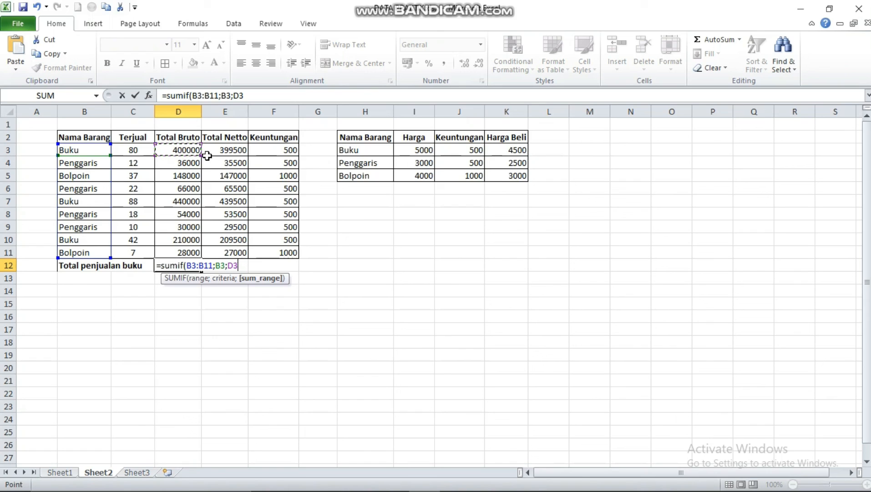
{"action": "left_click_drag", "start_coordinate": [201, 153], "coordinate": [191, 255]}
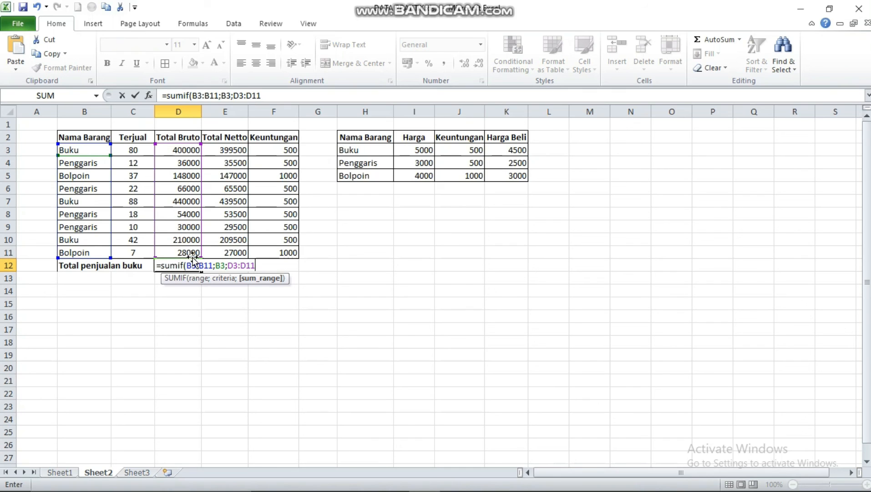
{"action": "type", "text": ")"}
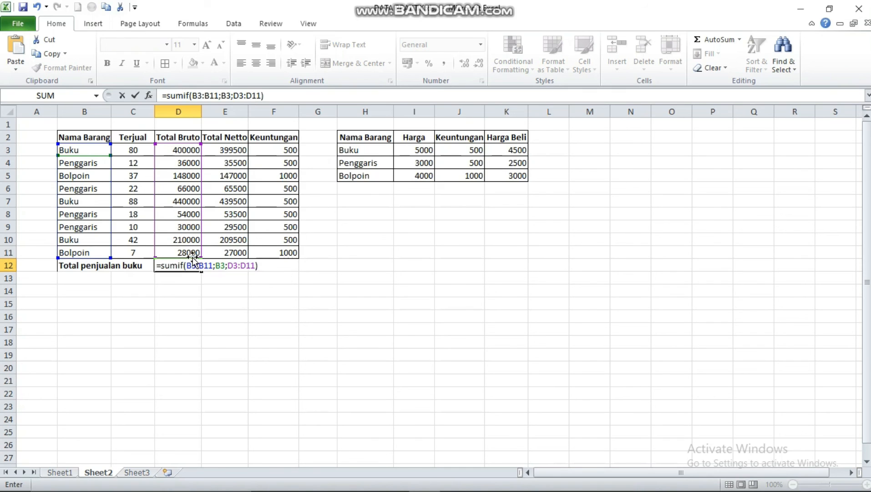
{"action": "key", "text": "Return"}
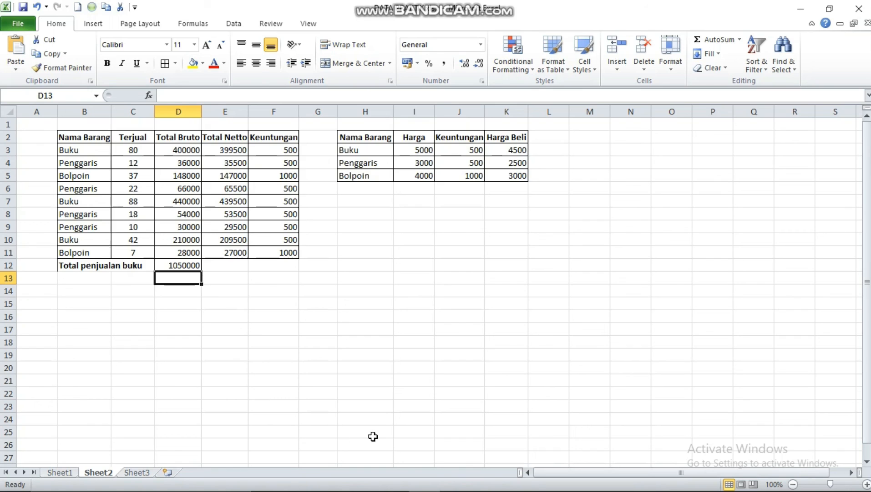
{"action": "mouse_move", "coordinate": [410, 487]}
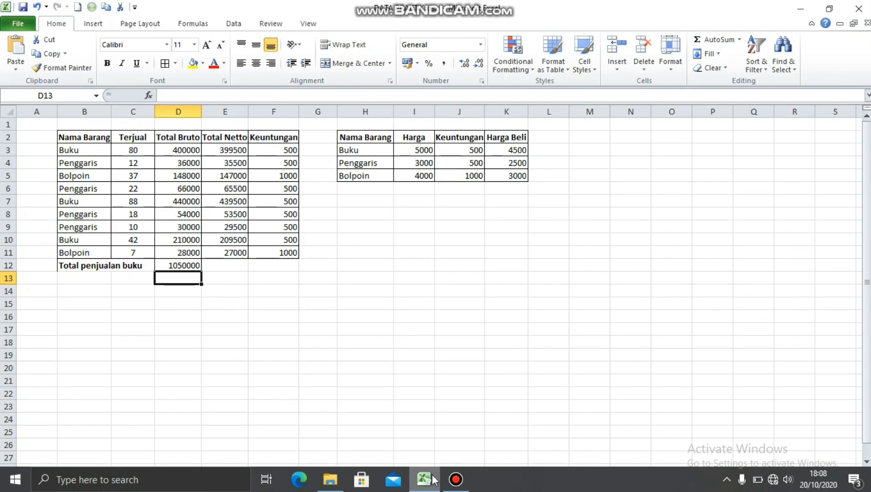